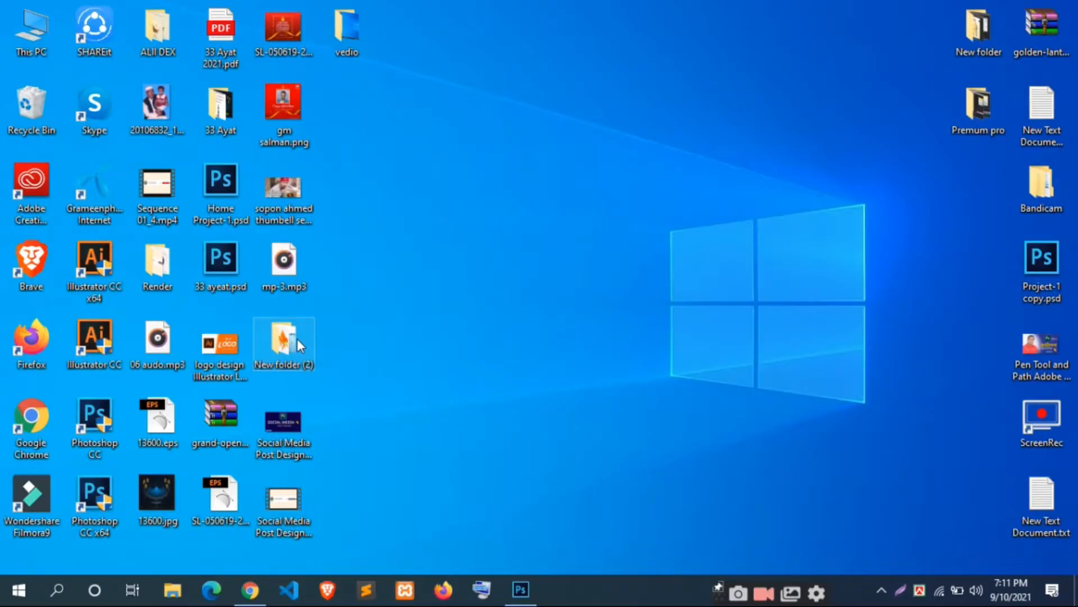
Step: Look over the goldfish, water and light bulb source images in New folder (2), then switch to Photoshop
double_click(298, 337)
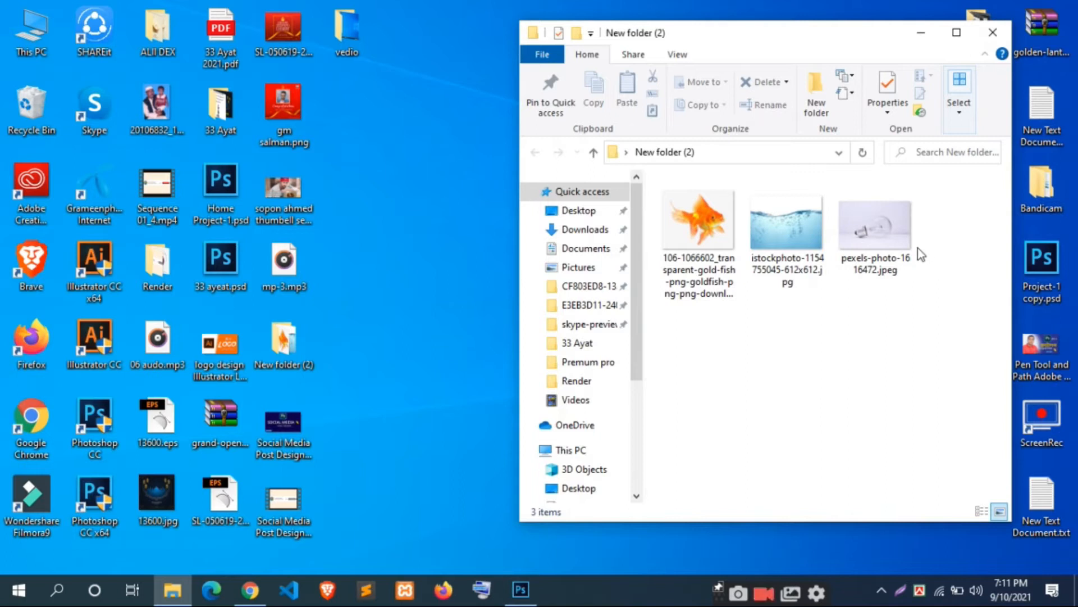
click(879, 228)
click(792, 236)
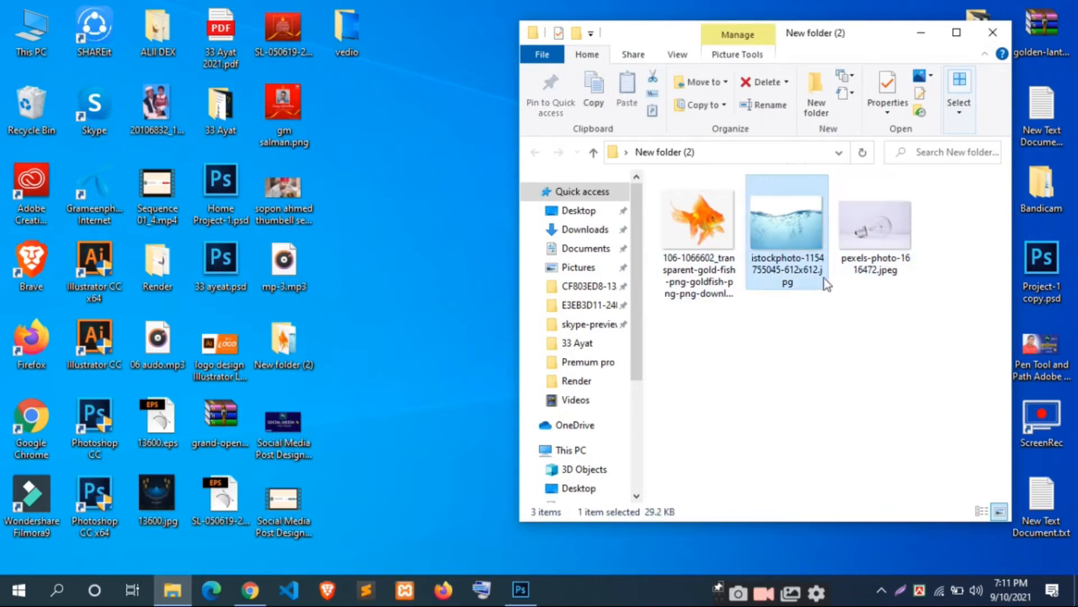
click(712, 222)
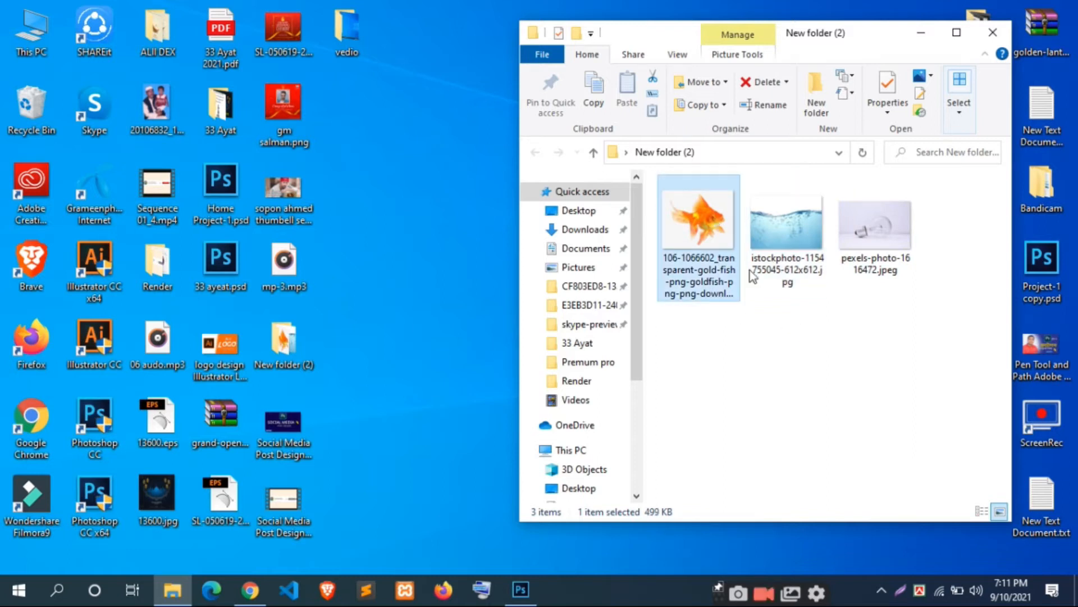
mouse_move(536, 591)
click(532, 548)
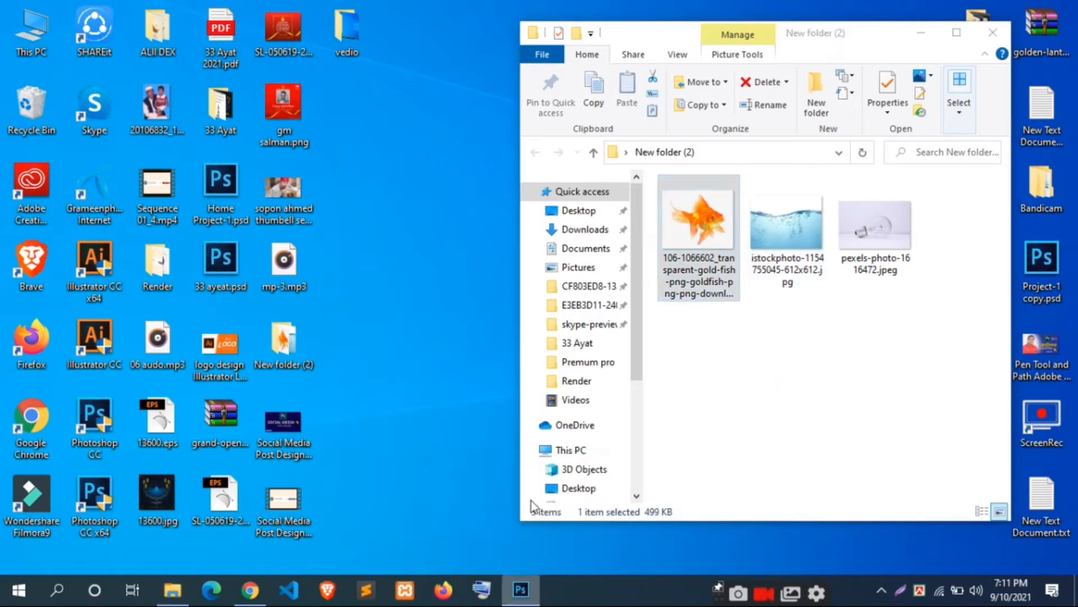
Step: Start a new document, trying the International Paper preset before choosing U.S. Paper
click(44, 11)
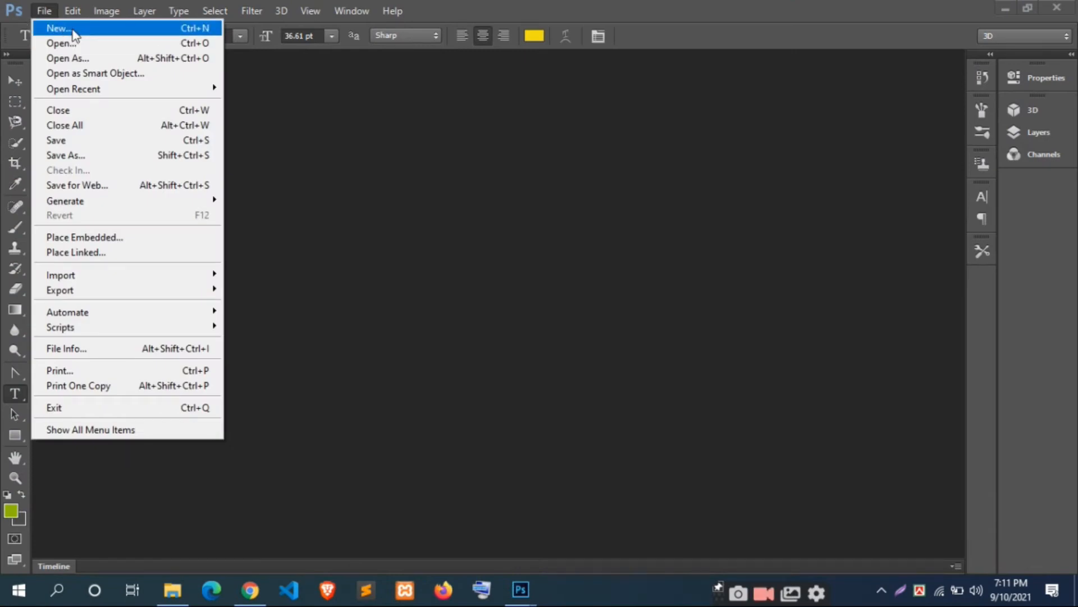
click(72, 30)
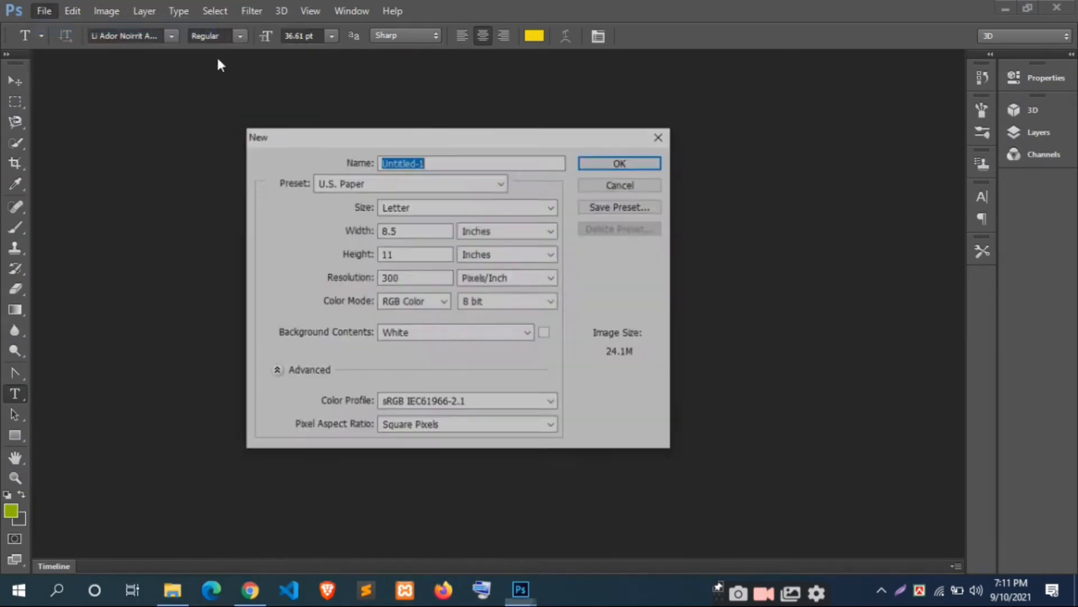
click(499, 183)
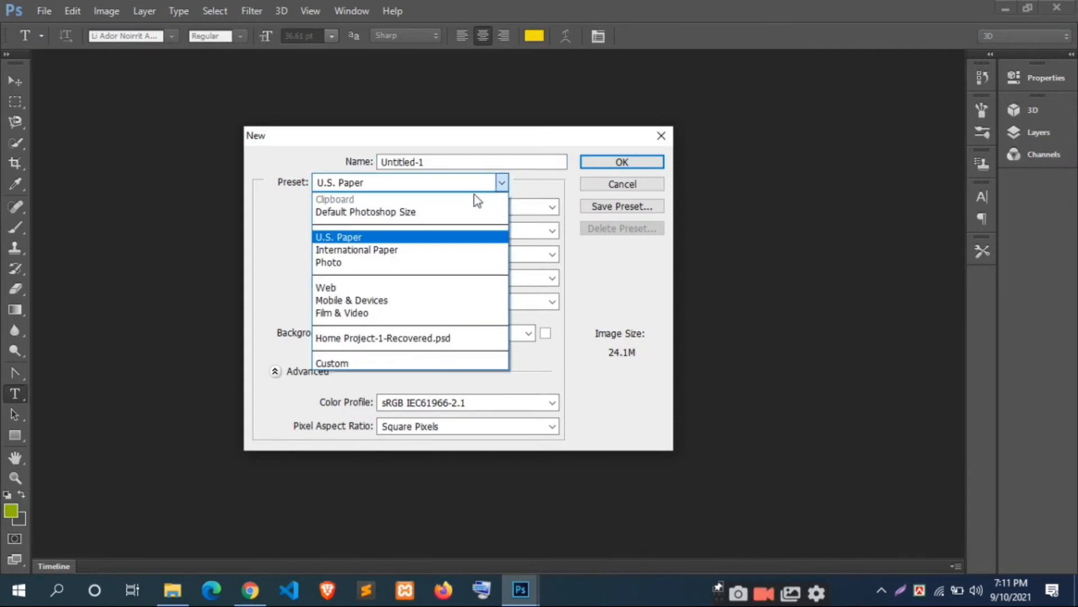
click(408, 250)
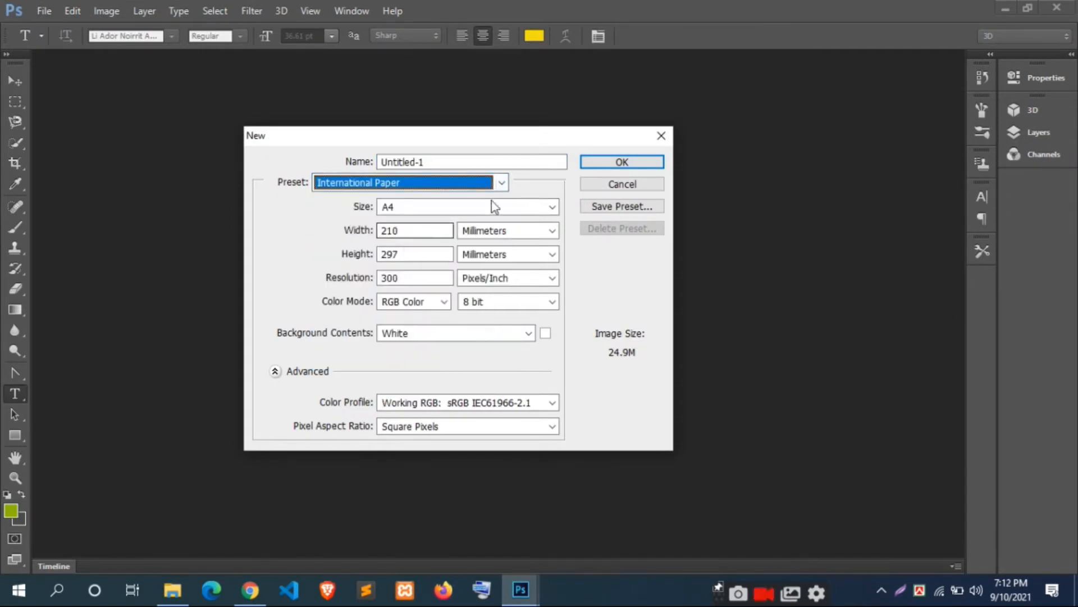
click(479, 185)
click(395, 233)
click(479, 186)
click(481, 186)
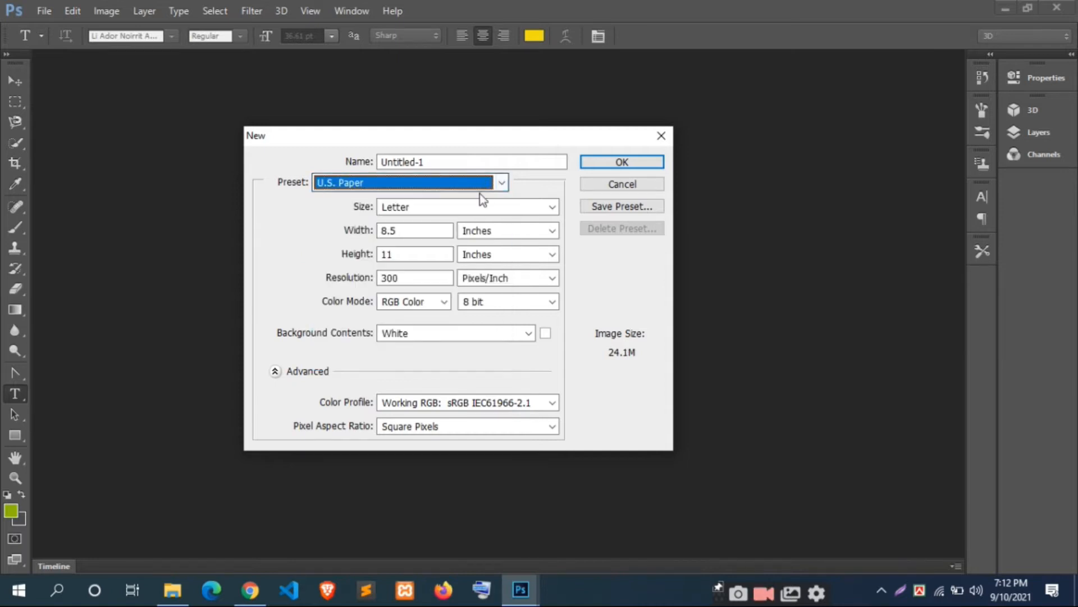
Step: Set the new document's units to pixels, with a width of 960 and a height of 960
drag(424, 228, 385, 233)
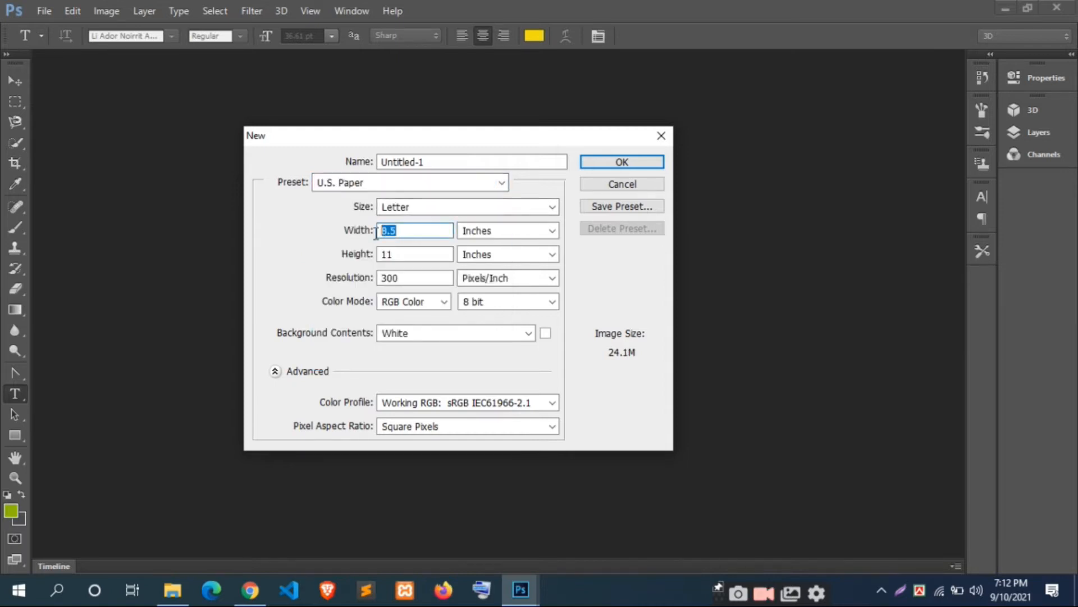
click(460, 228)
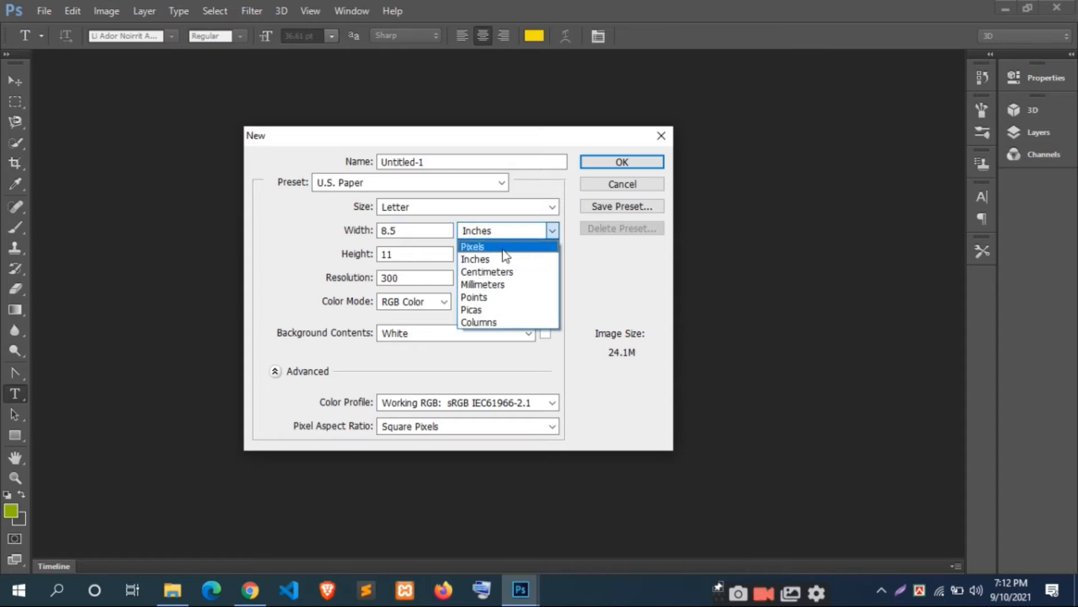
click(494, 243)
drag(418, 235, 308, 235)
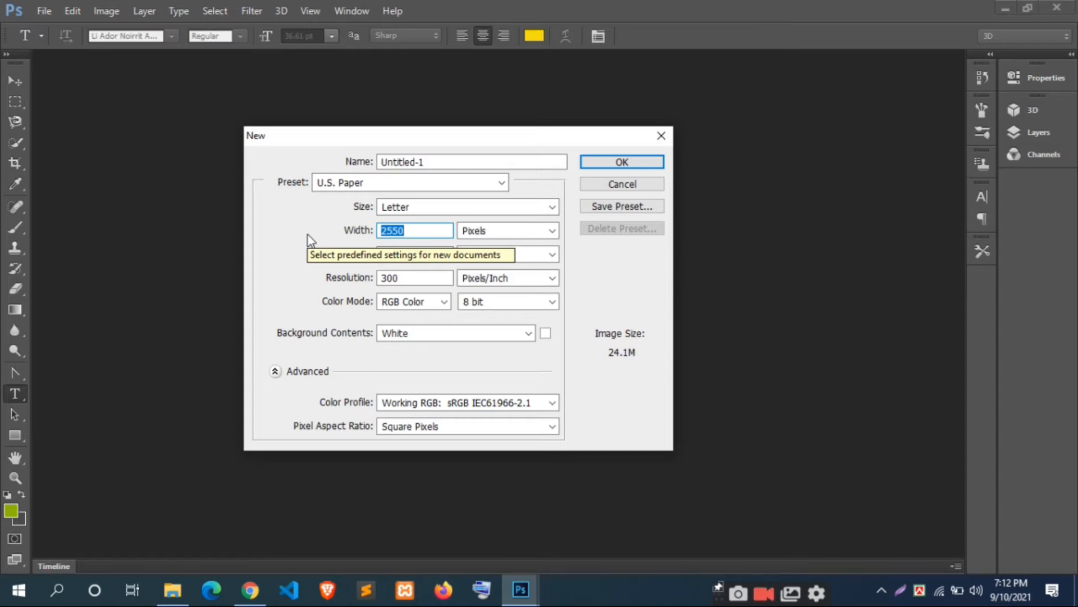
text(960)
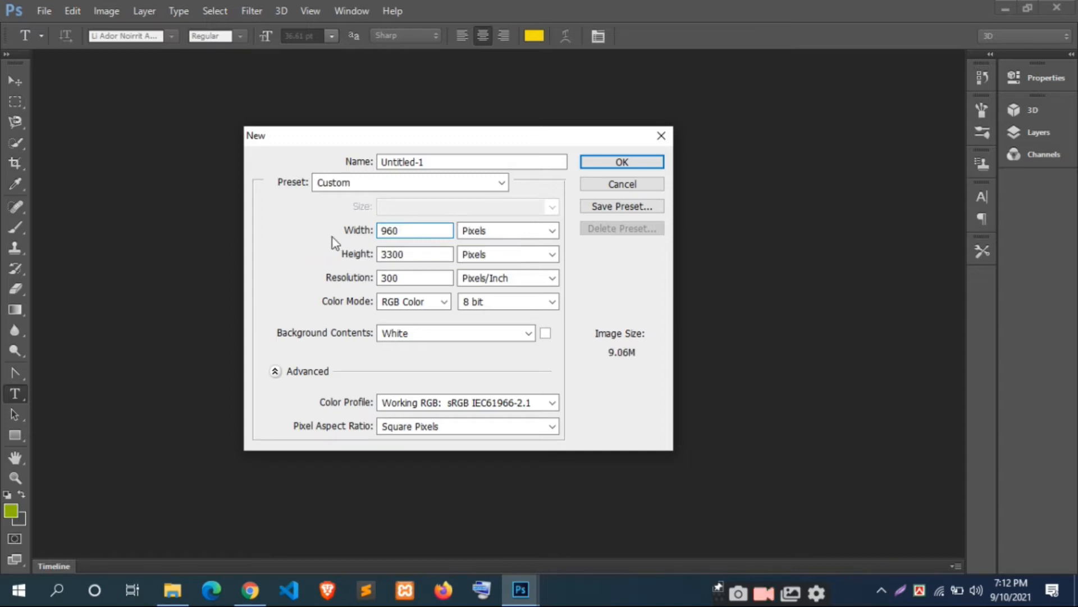
drag(414, 251, 344, 254)
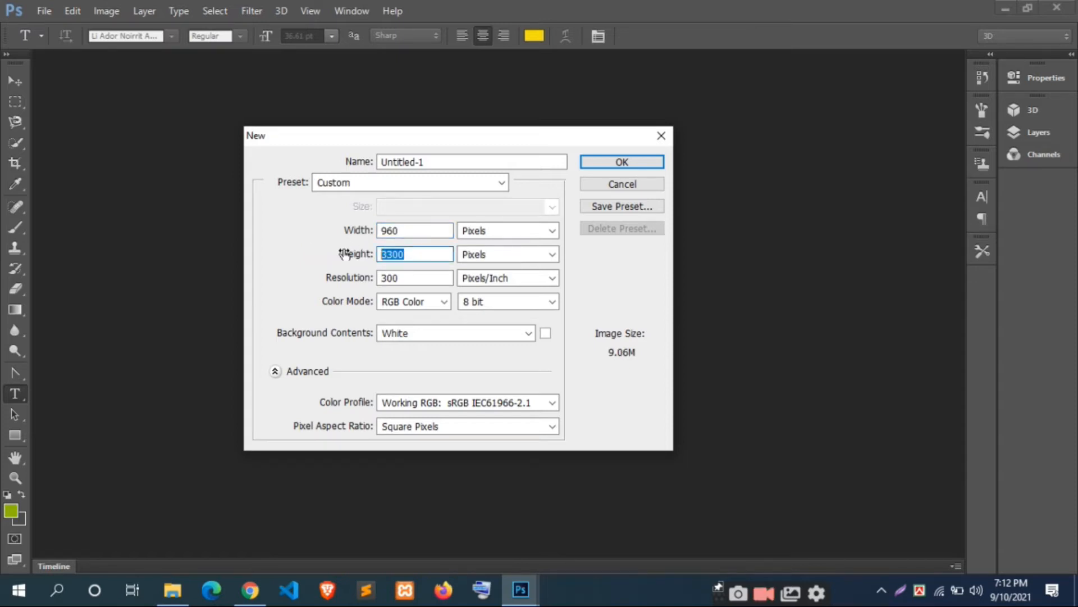
text(960)
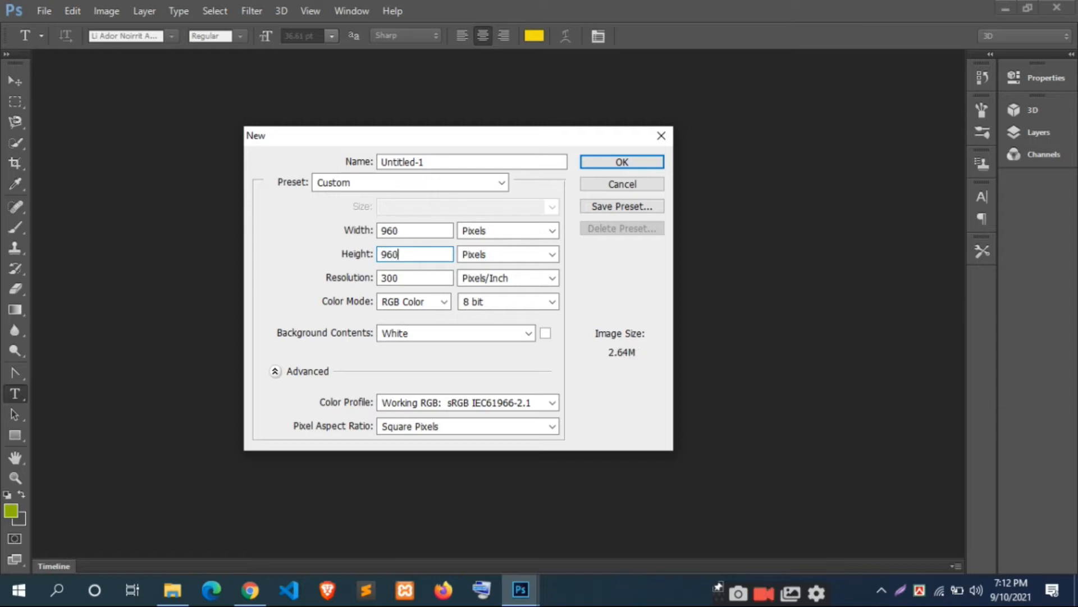
Step: Create the document in RGB Color mode and dock its floating window as a tab
click(392, 303)
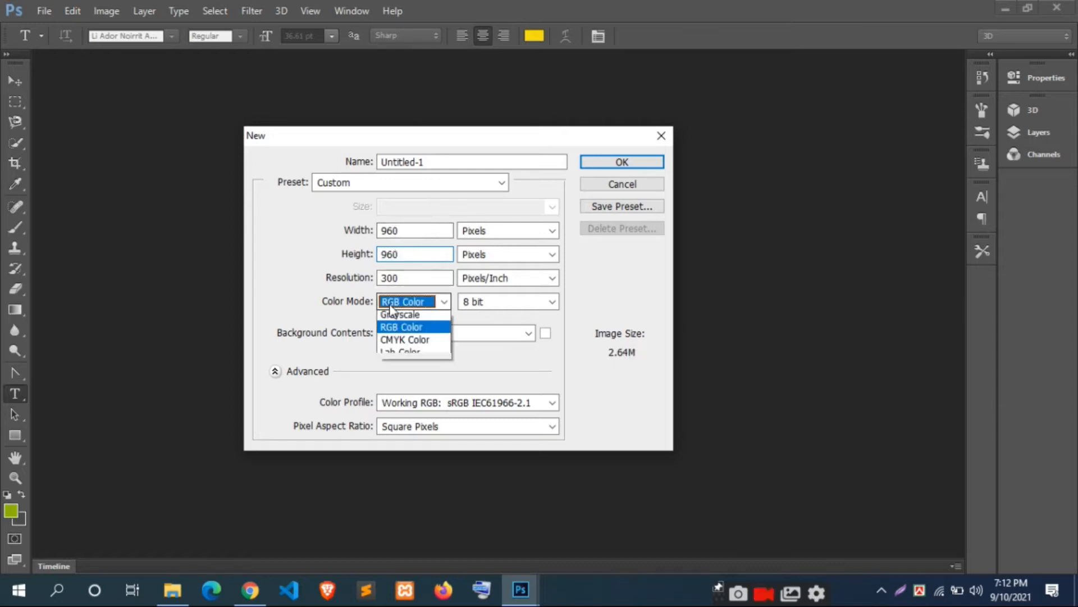
click(396, 344)
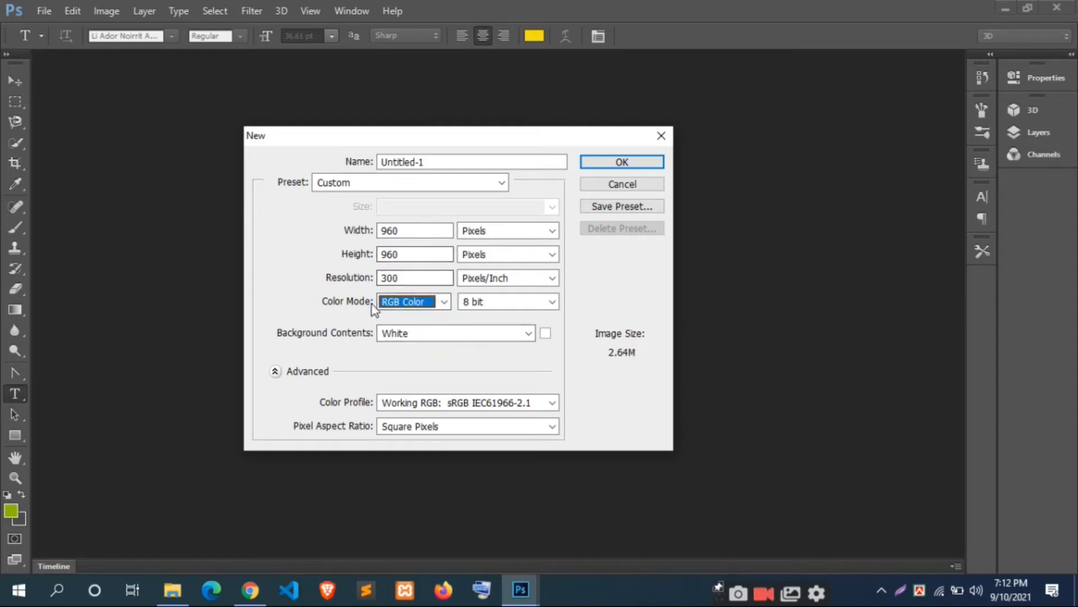
click(638, 165)
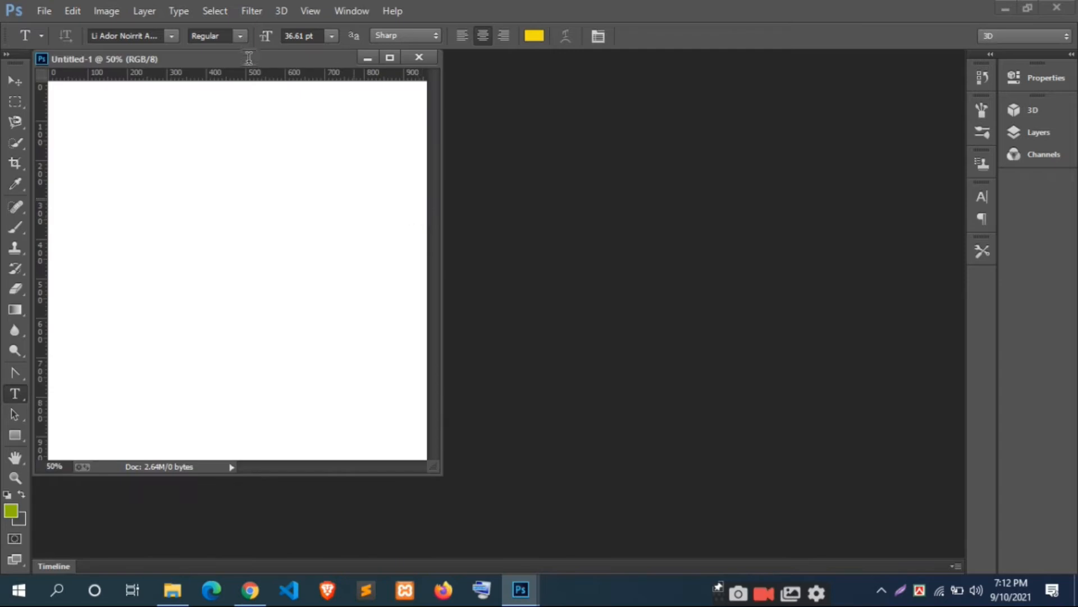
drag(251, 61, 490, 66)
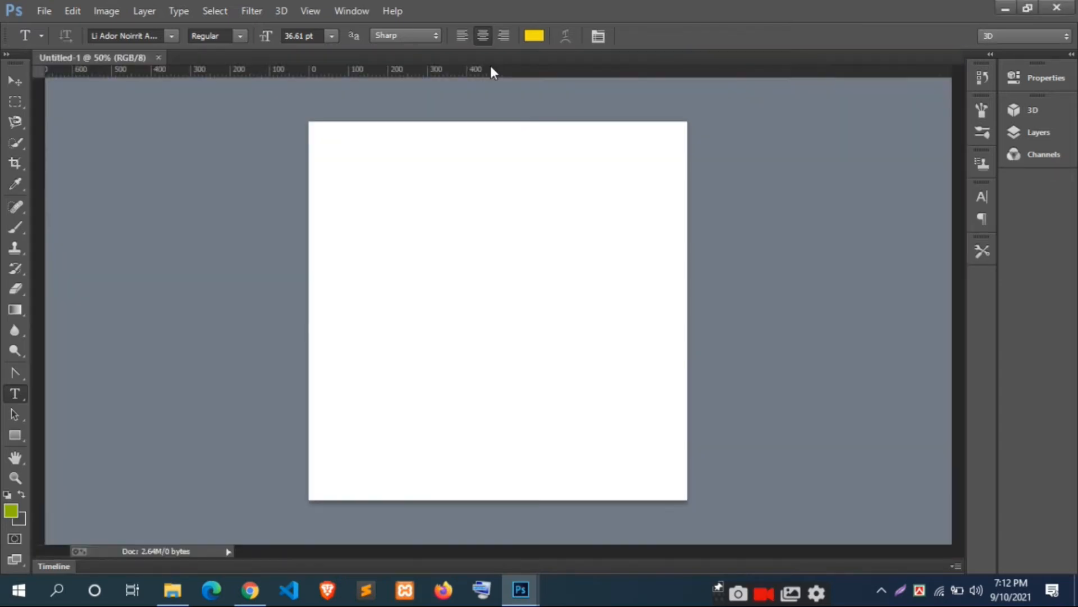
Step: Open all three images from New folder (2) on the Desktop
click(47, 9)
click(56, 43)
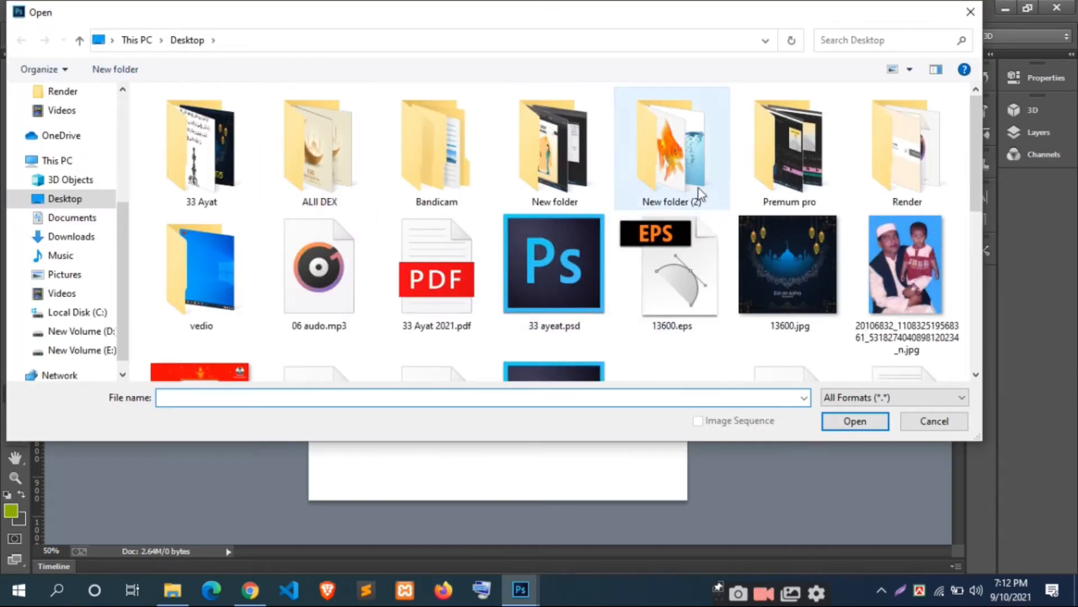
double_click(684, 179)
drag(452, 203, 140, 104)
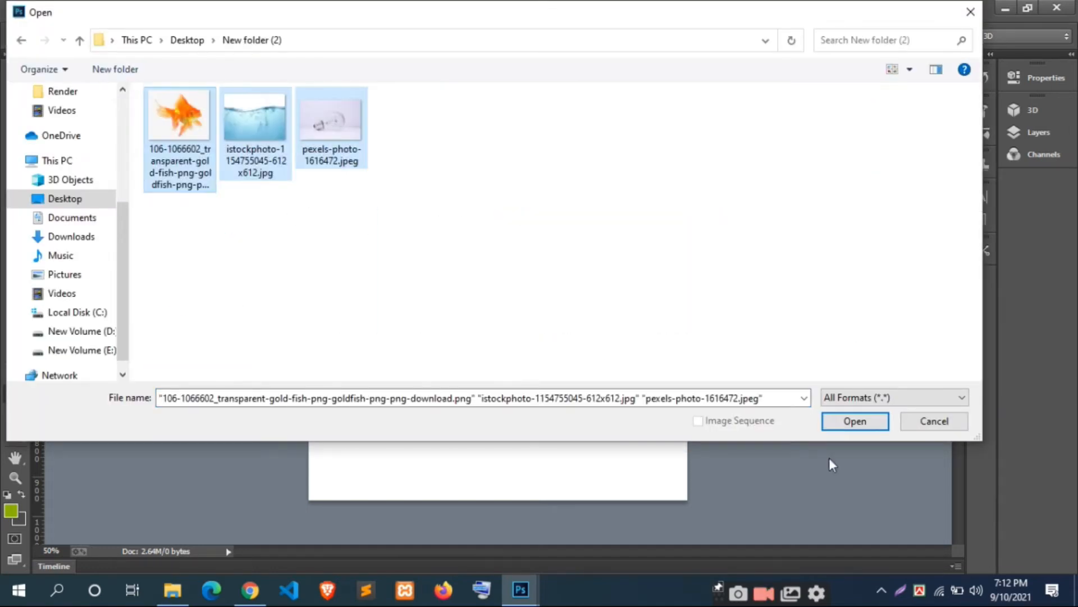
click(855, 421)
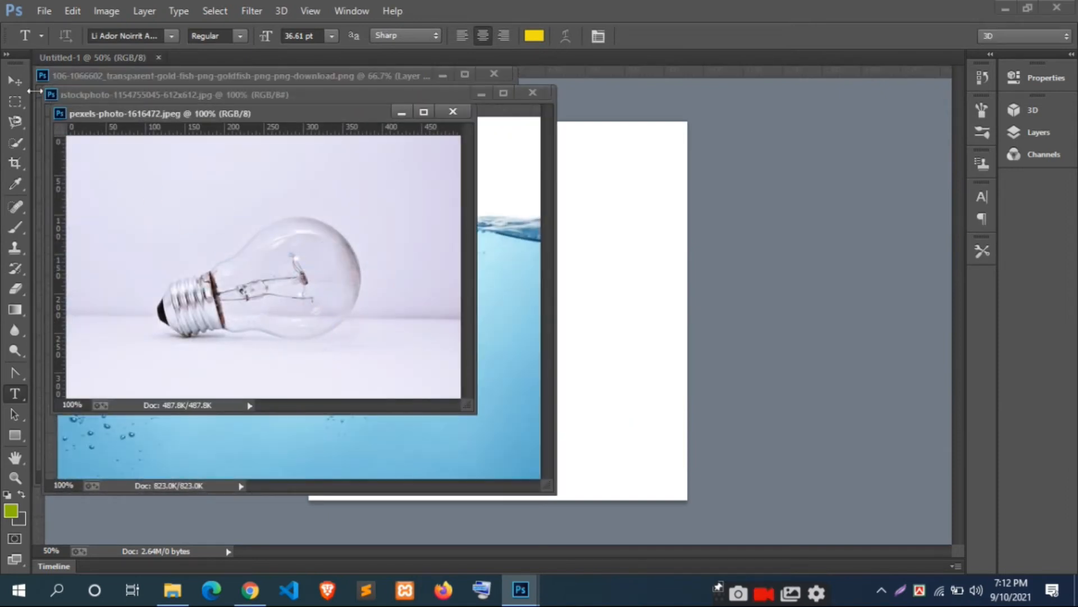
Step: Copy the light bulb photo into the Untitled-1 document as a new layer and close its source file
click(18, 84)
drag(298, 257, 646, 344)
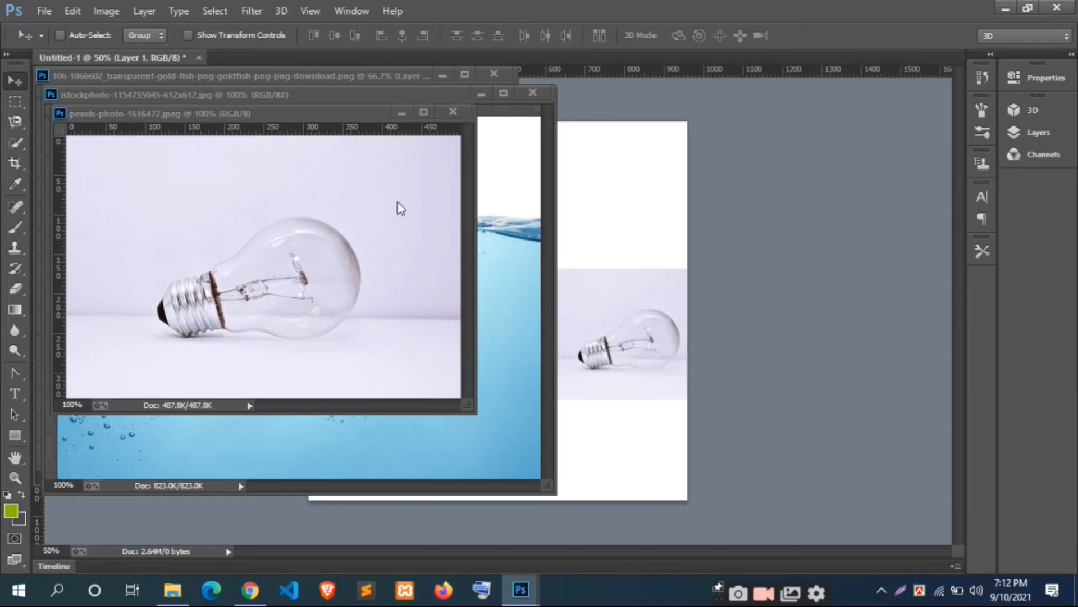
click(453, 111)
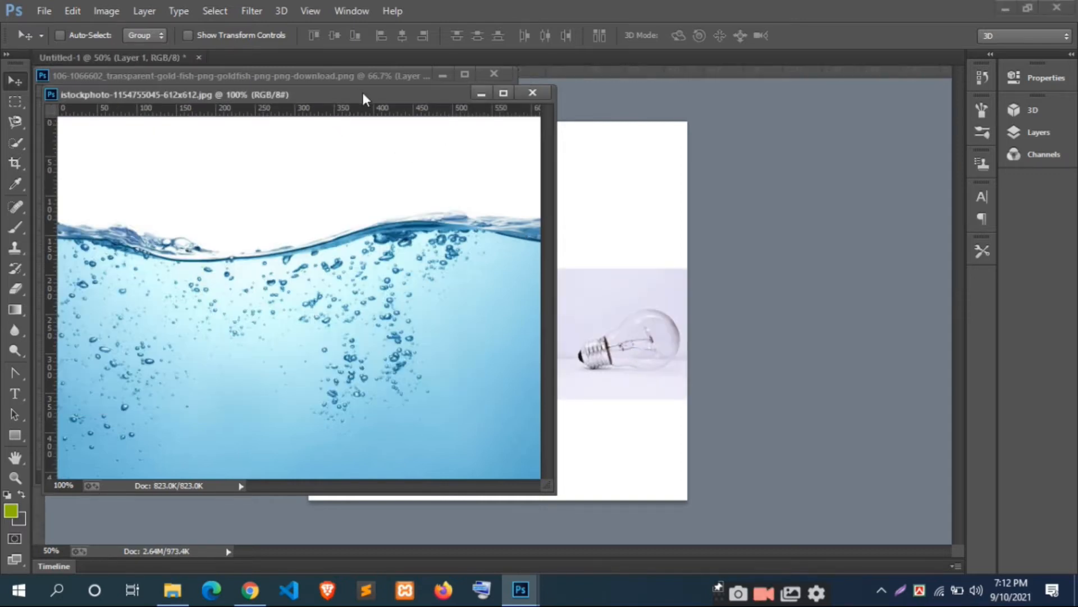
Step: Copy the water image into the Untitled-1 document as a new layer and close its source file
drag(363, 98, 756, 238)
drag(777, 429, 645, 204)
click(896, 233)
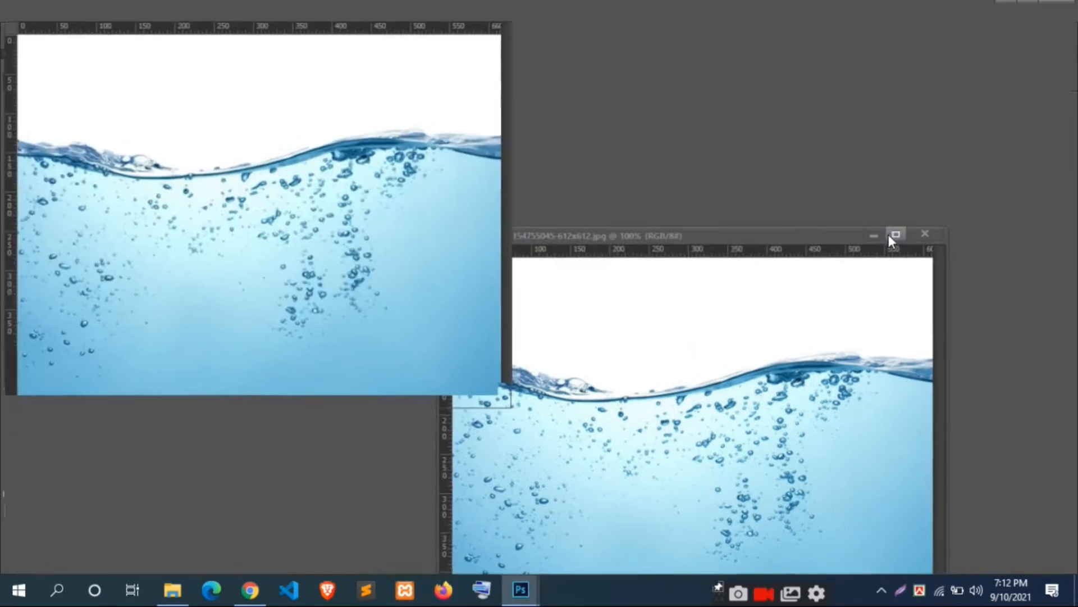
click(1033, 10)
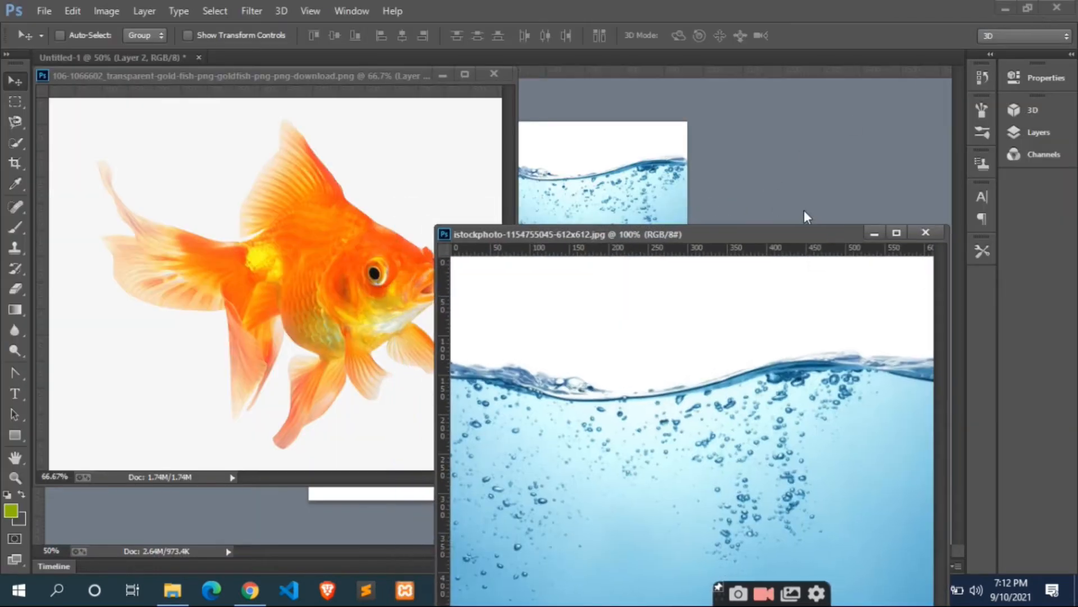
click(924, 232)
Step: Copy the goldfish image into Untitled-1, close its source file, and move the goldfish layer to the lower middle of the canvas
drag(301, 275, 546, 320)
click(488, 76)
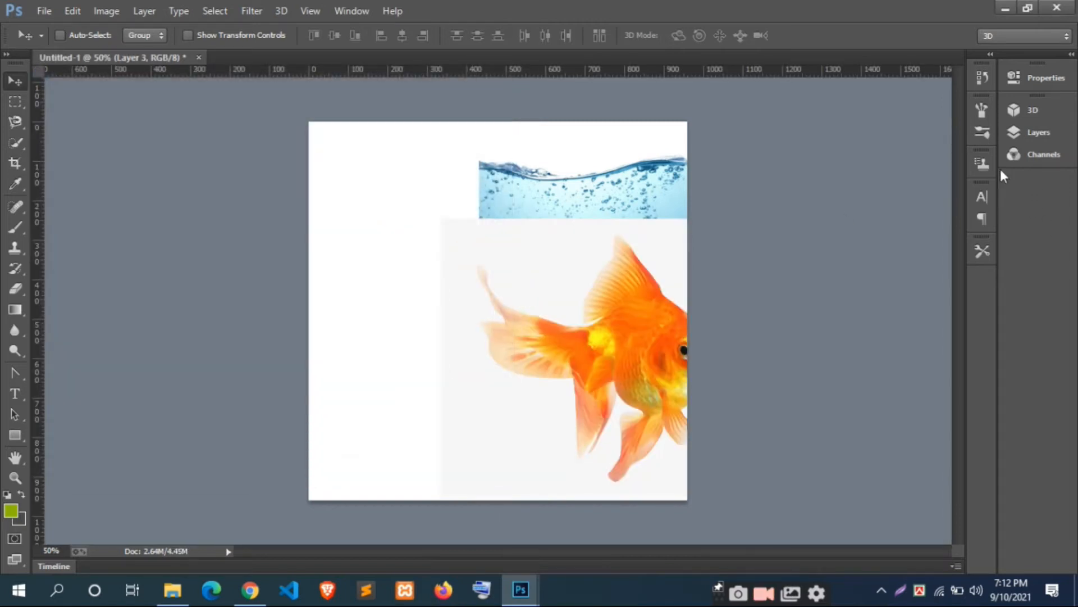
drag(613, 278, 504, 311)
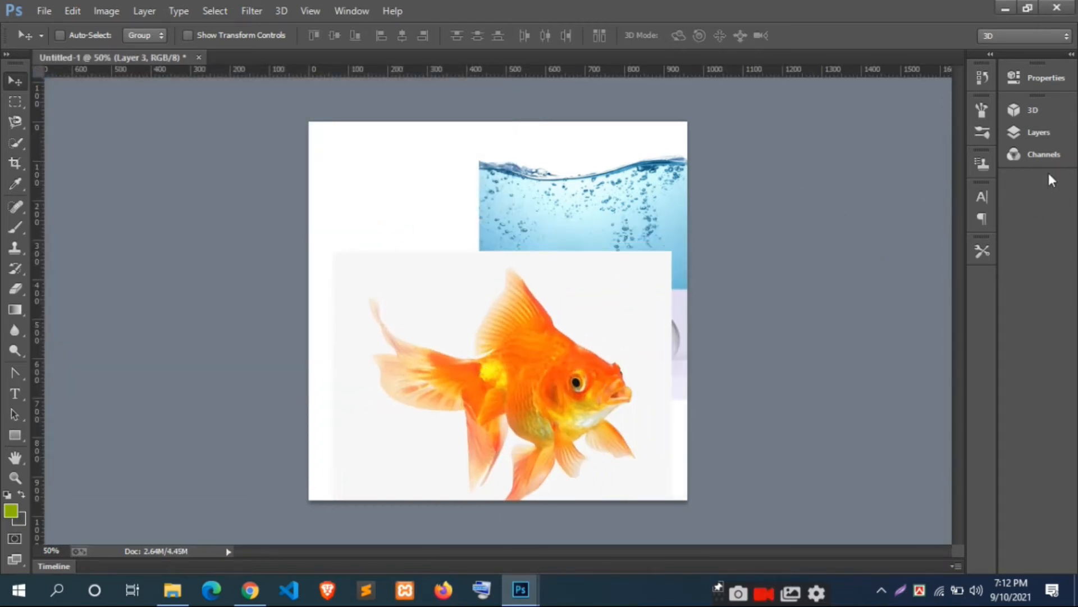
Step: Hide the goldfish layer (Layer 3) and the water layer (Layer 2) so only the bulb photo shows
click(1043, 133)
scroll(882, 210, down, 2)
scroll(882, 210, up, 2)
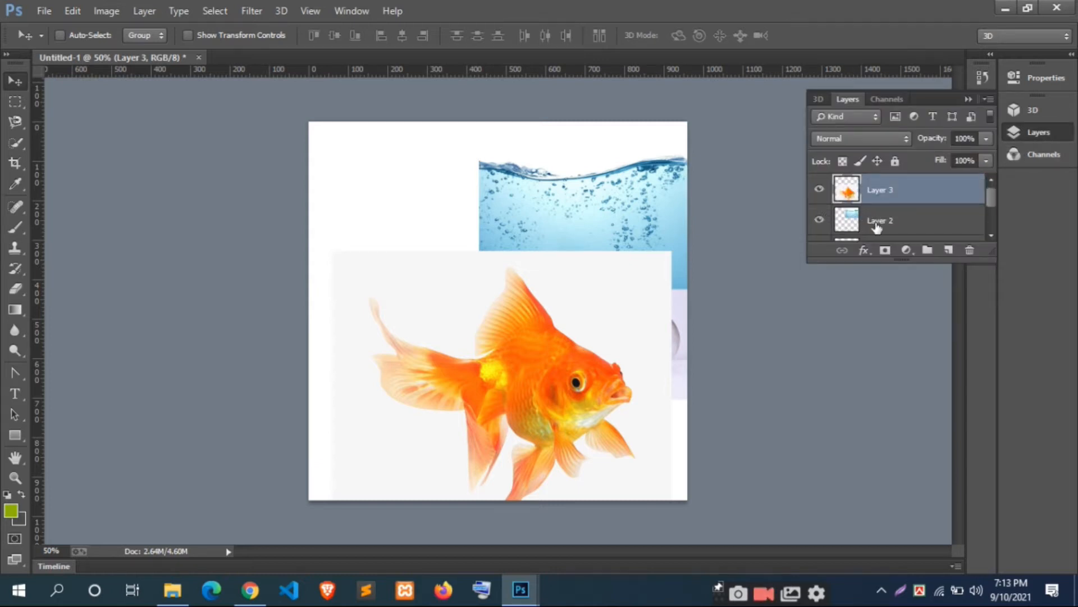
click(820, 193)
click(819, 220)
scroll(842, 222, down, 2)
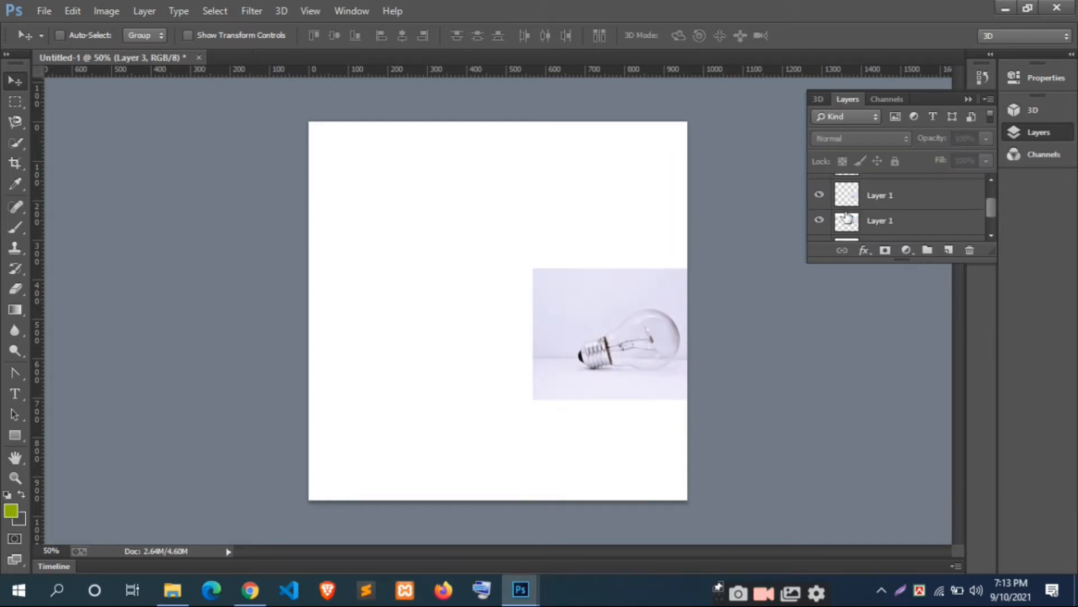
scroll(923, 239, up, 2)
Step: Scale up the bulb photo on Layer 1 until it spans the canvas width, and position it along the canvas's lower edge
click(901, 221)
scroll(904, 228, down, 2)
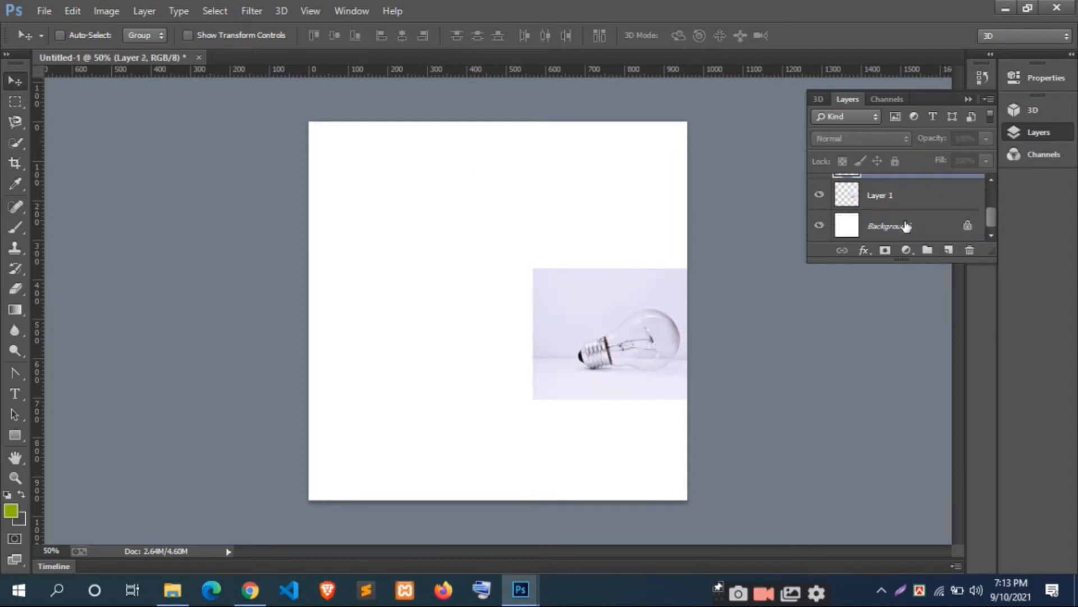
click(911, 208)
key(ctrl+t)
drag(612, 335, 360, 189)
drag(478, 254, 698, 397)
drag(600, 294, 599, 319)
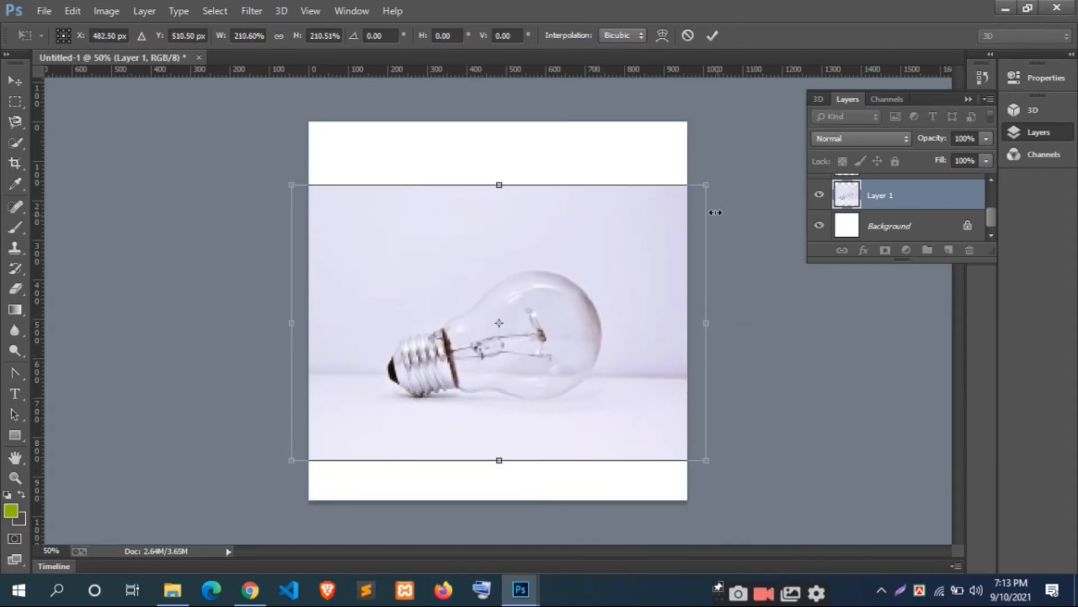
drag(713, 187, 732, 169)
drag(587, 321, 556, 354)
click(712, 35)
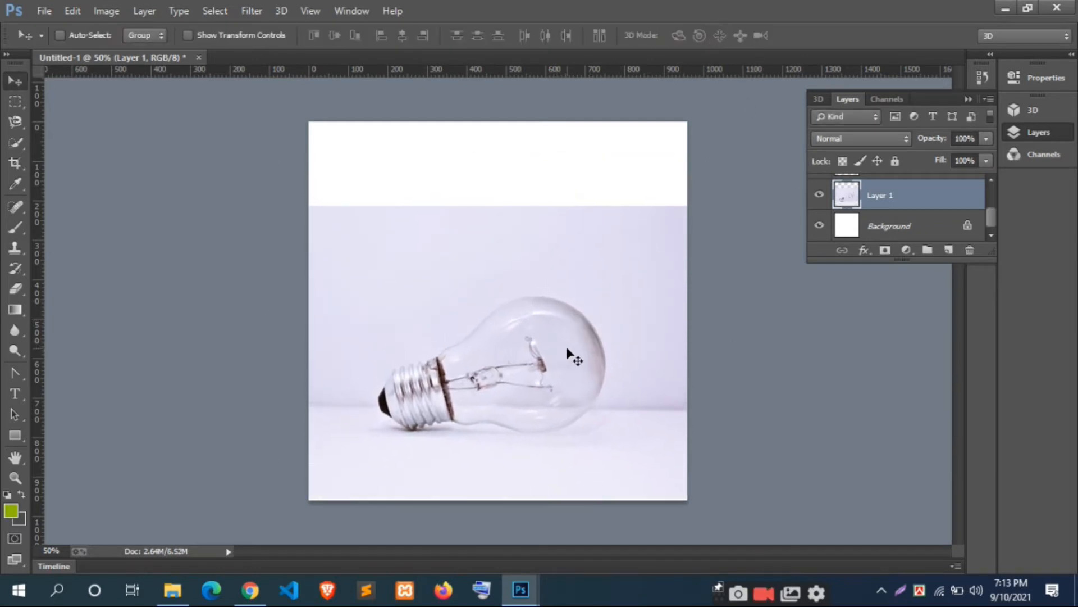
Step: Enlarge the bulb photo again to about 110% and reposition it horizontally along the canvas's lower edge
key(ctrl+t)
drag(277, 206, 243, 183)
drag(468, 304, 495, 310)
drag(751, 185, 753, 176)
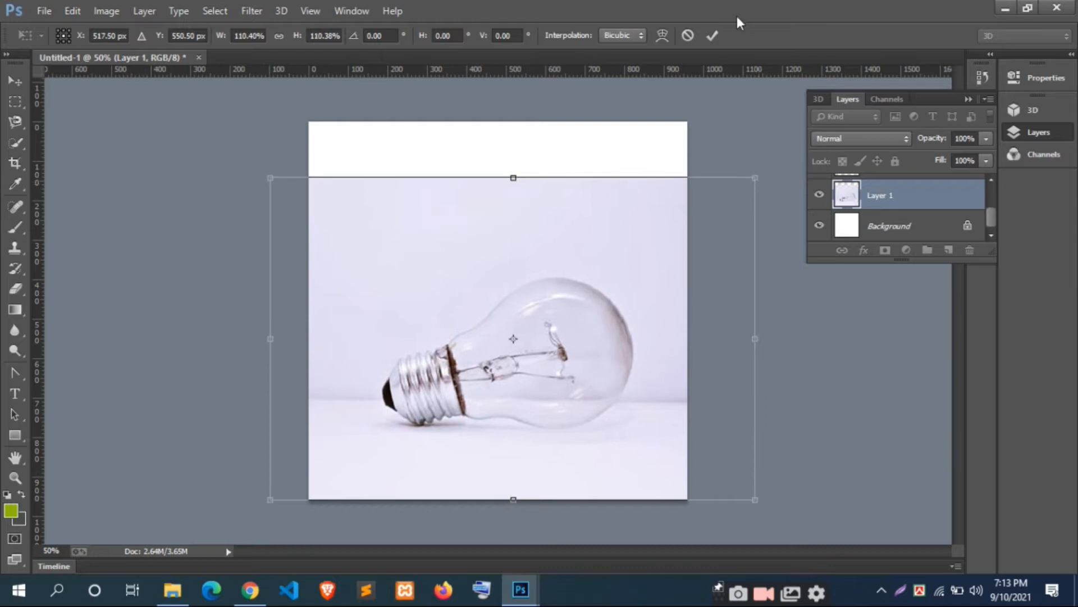
click(712, 35)
drag(534, 382, 581, 370)
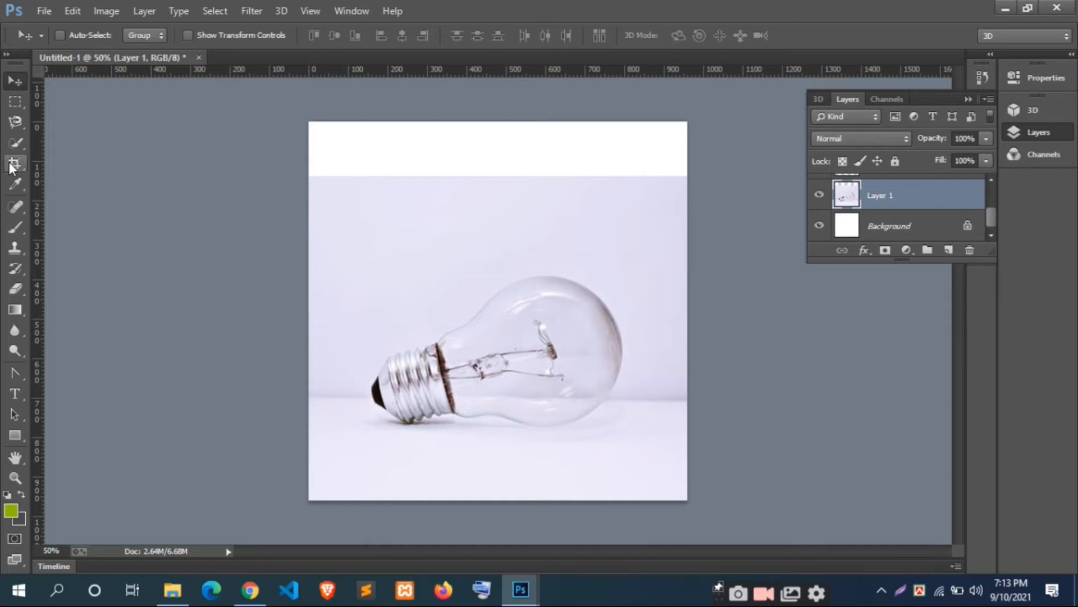
Step: Set up a soft round brush at 92 px and 60% opacity, with a pale paint colour sampled from inside the bulb
key(b)
key(bracketright)
key(bracketleft)
key(bracketleft)
key(bracketleft)
key(bracketleft)
key(bracketleft)
key(bracketleft)
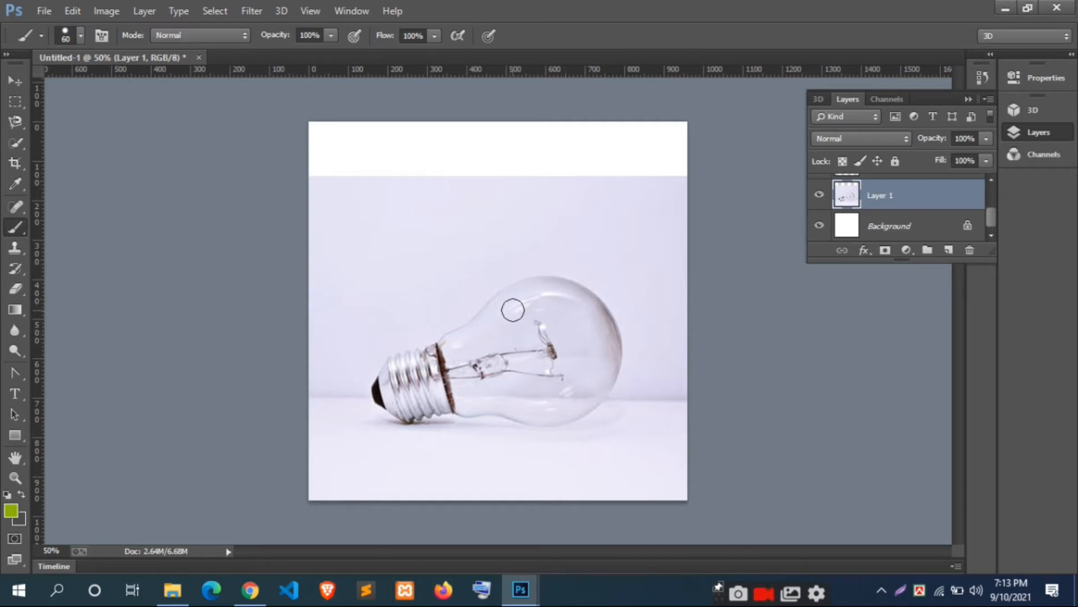
alt+click(554, 321)
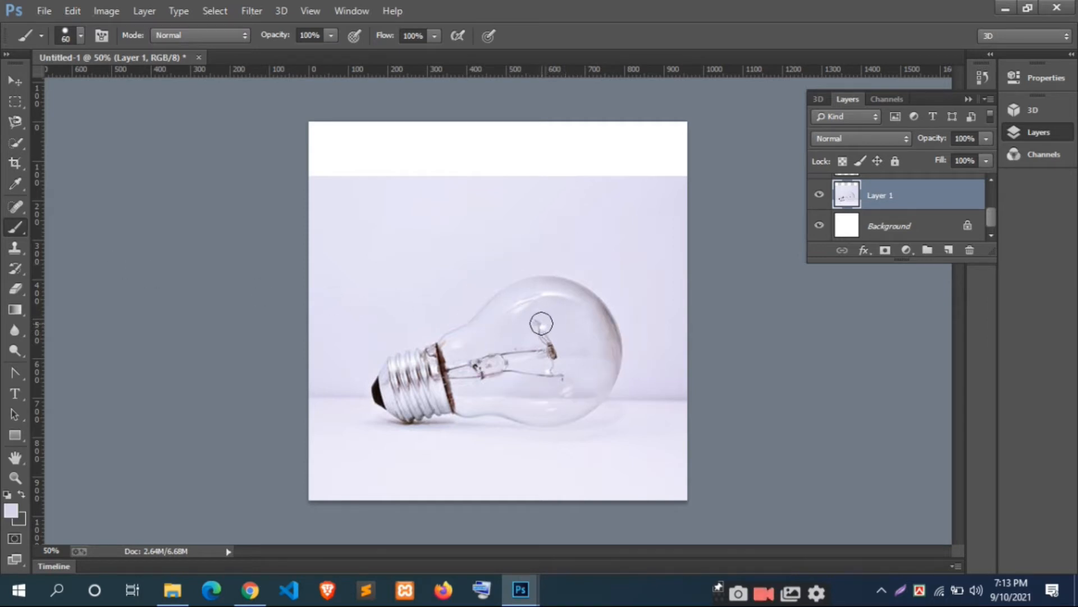
key(ctrl+z)
click(79, 36)
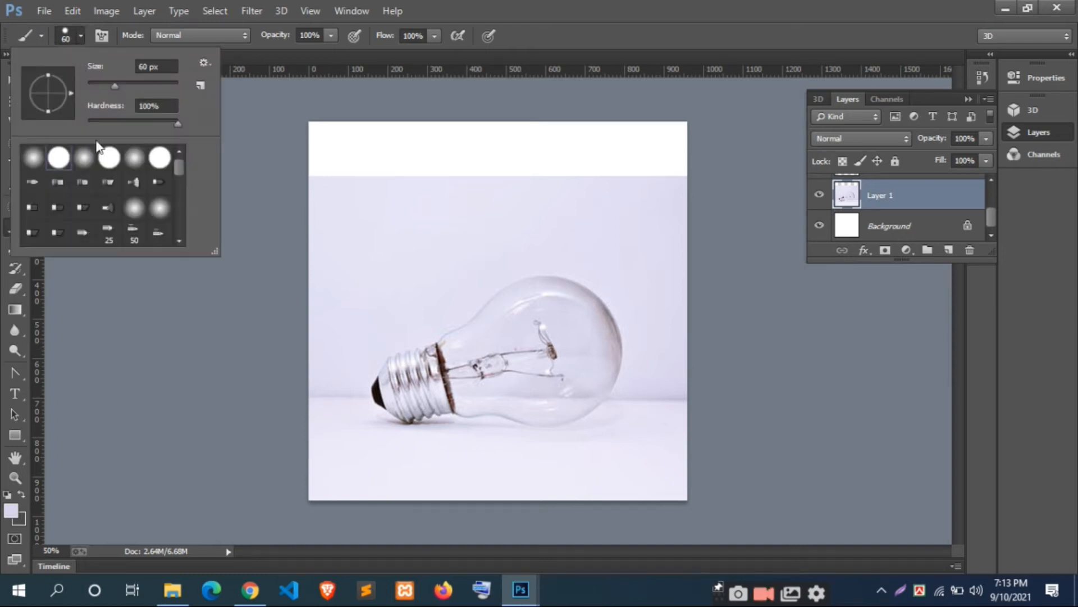
click(34, 159)
drag(115, 85, 130, 86)
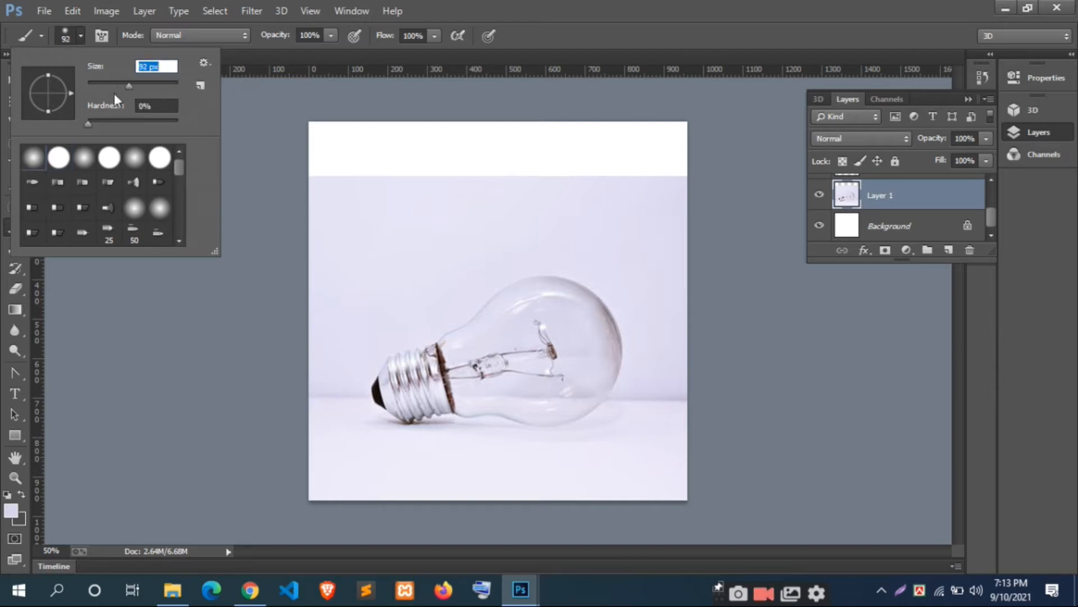
click(331, 35)
click(298, 53)
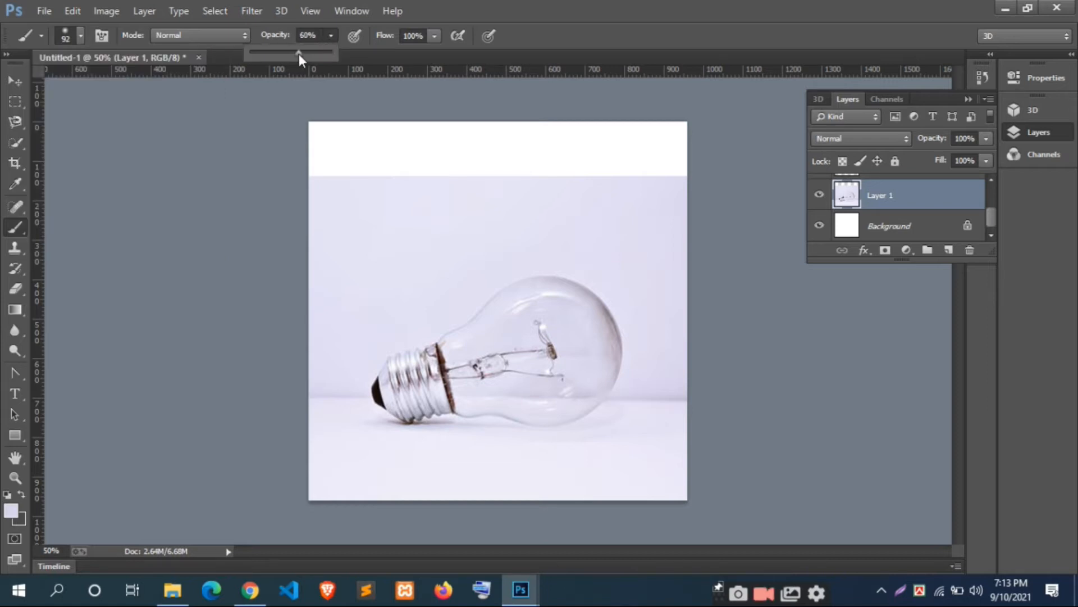
Step: Paint out the filament and support wires inside the bulb with colours sampled from the surrounding glass, reducing the brush down to 45 px
alt+click(558, 324)
mouse_move(538, 340)
mouse_down()
mouse_move(553, 363)
mouse_move(561, 339)
mouse_move(556, 368)
mouse_move(514, 363)
mouse_move(548, 364)
mouse_move(547, 376)
mouse_move(582, 368)
mouse_up()
alt+click(558, 338)
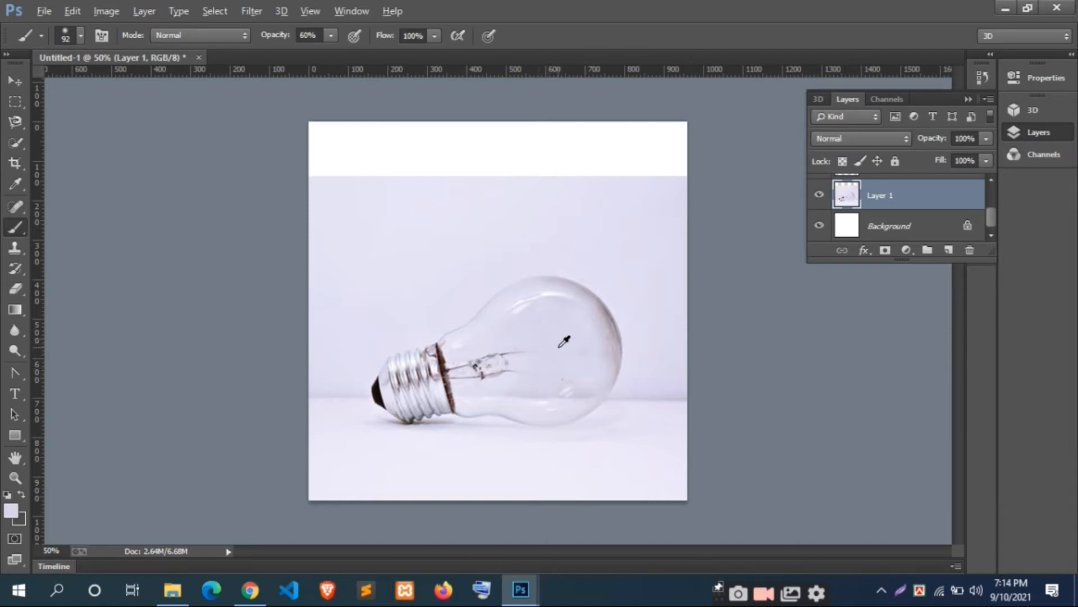
alt+click(525, 345)
mouse_move(514, 357)
mouse_down()
mouse_move(536, 380)
mouse_move(522, 355)
mouse_move(490, 363)
mouse_up()
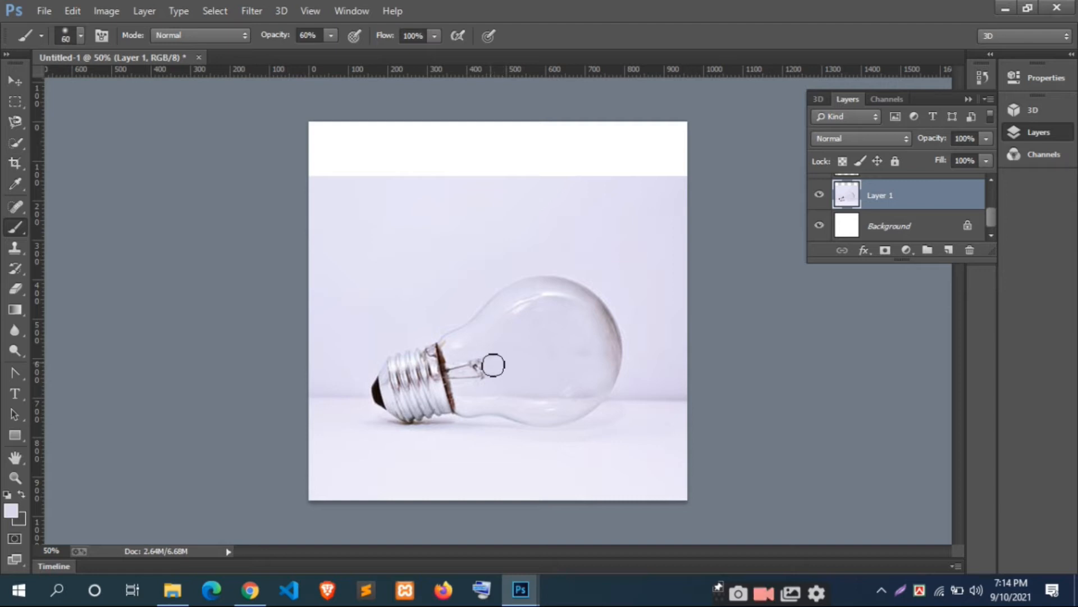
alt+click(485, 354)
mouse_move(486, 355)
mouse_down()
mouse_move(471, 380)
mouse_move(462, 371)
mouse_up()
key(bracketleft)
key(bracketleft)
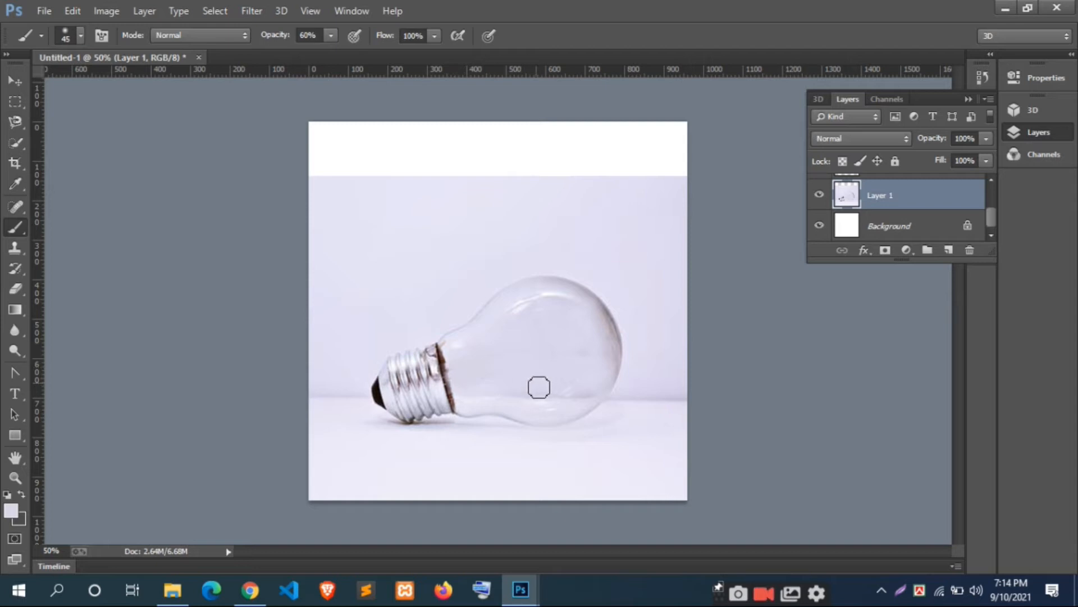
Step: Show the water layer (Layer 2), move it over the bulb, and lower its opacity to 54%
scroll(872, 230, up, 2)
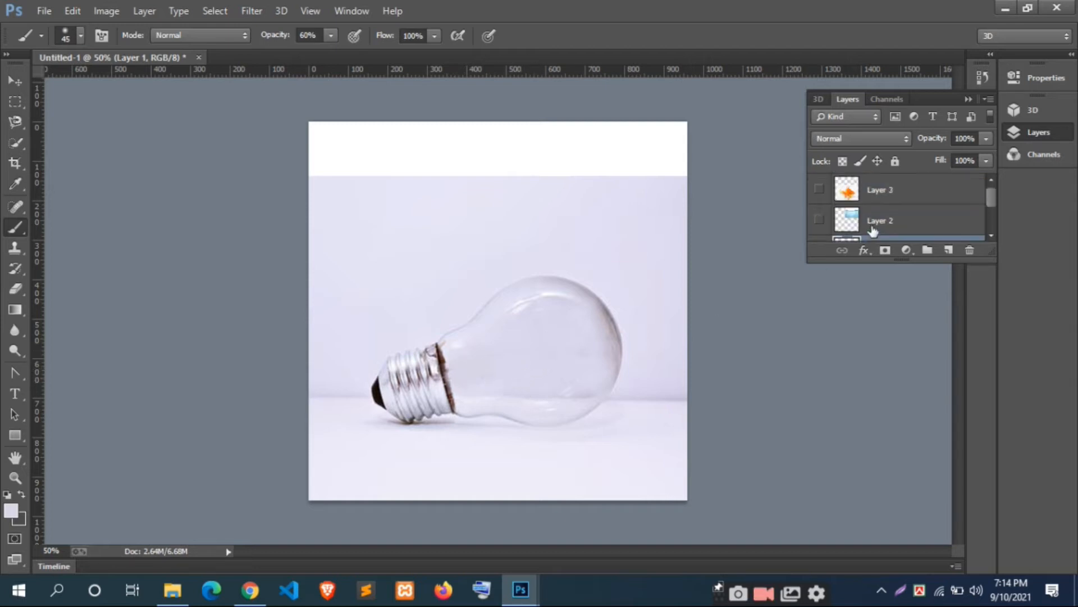
click(820, 220)
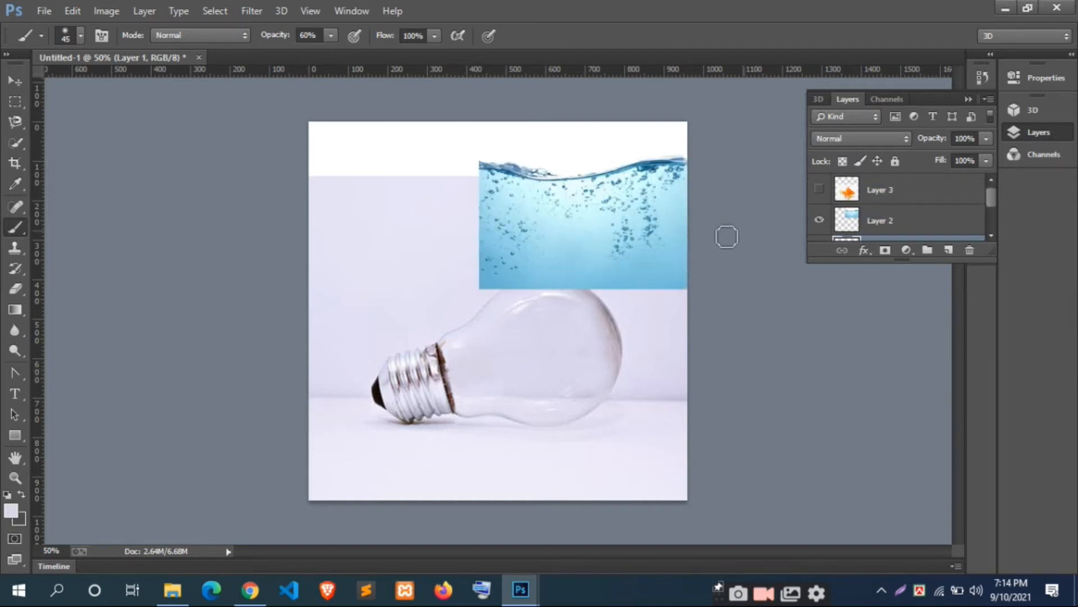
click(15, 80)
drag(653, 228, 594, 372)
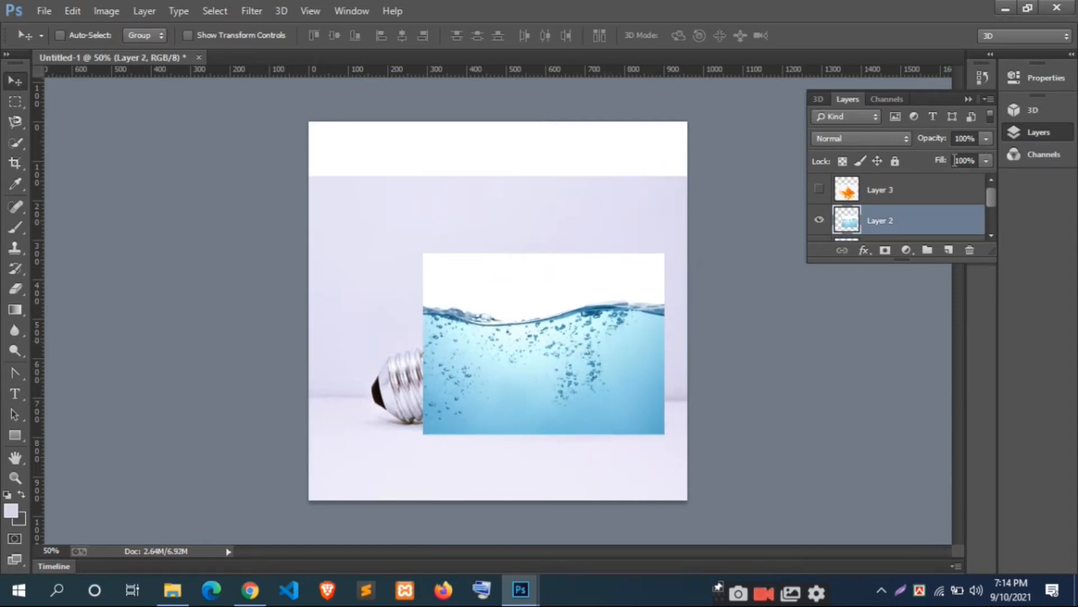
click(986, 138)
drag(959, 153, 949, 158)
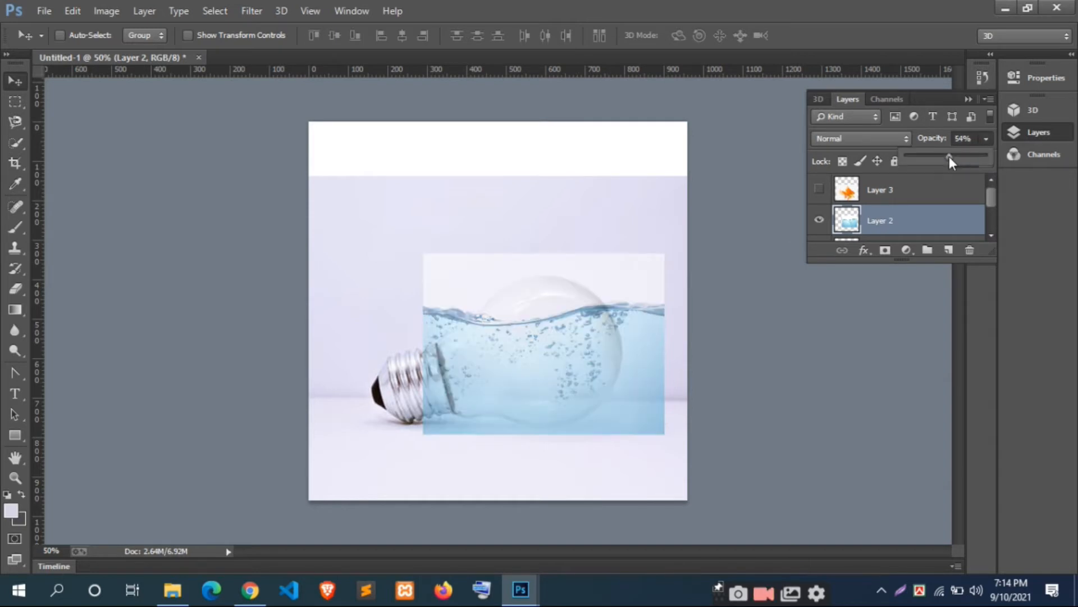
Step: Scale the water layer to about 77% and rotate it about -7.57° so it covers the lower part of the glass
key(ctrl+t)
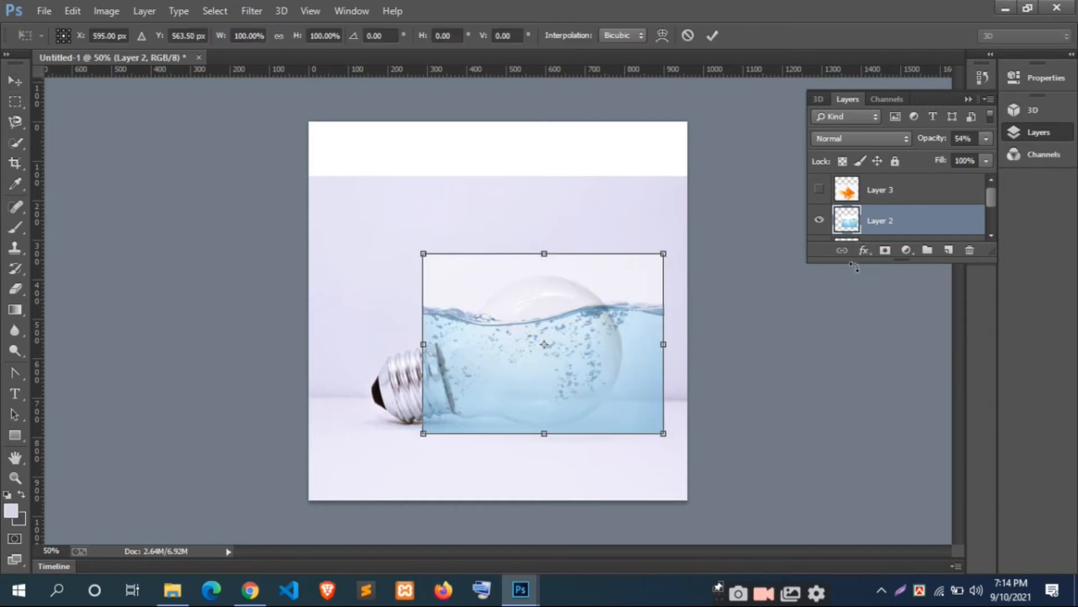
drag(663, 252, 618, 281)
drag(585, 353, 599, 354)
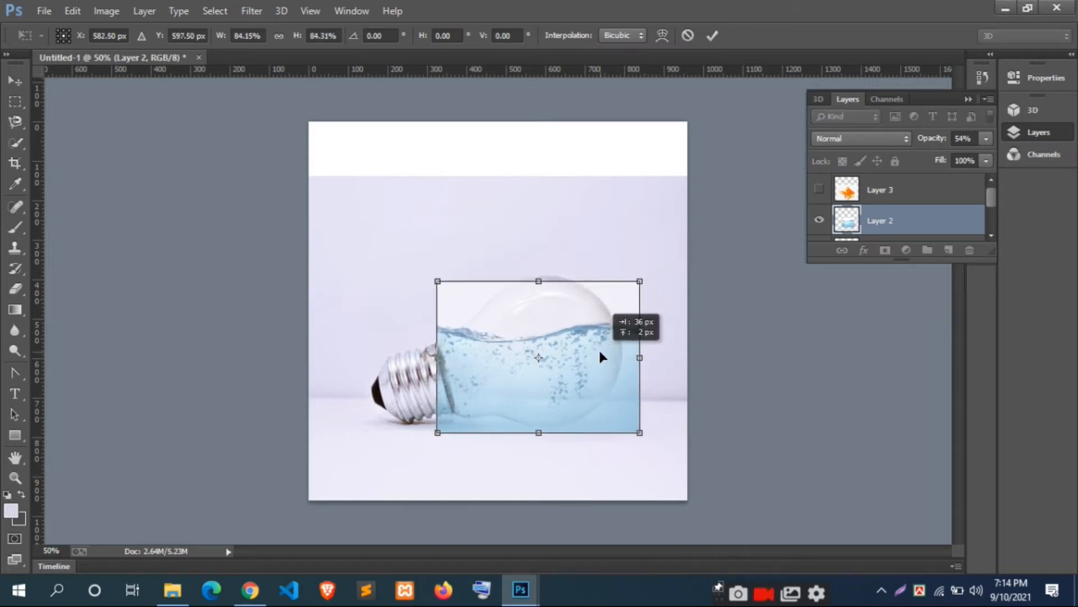
drag(682, 437, 694, 416)
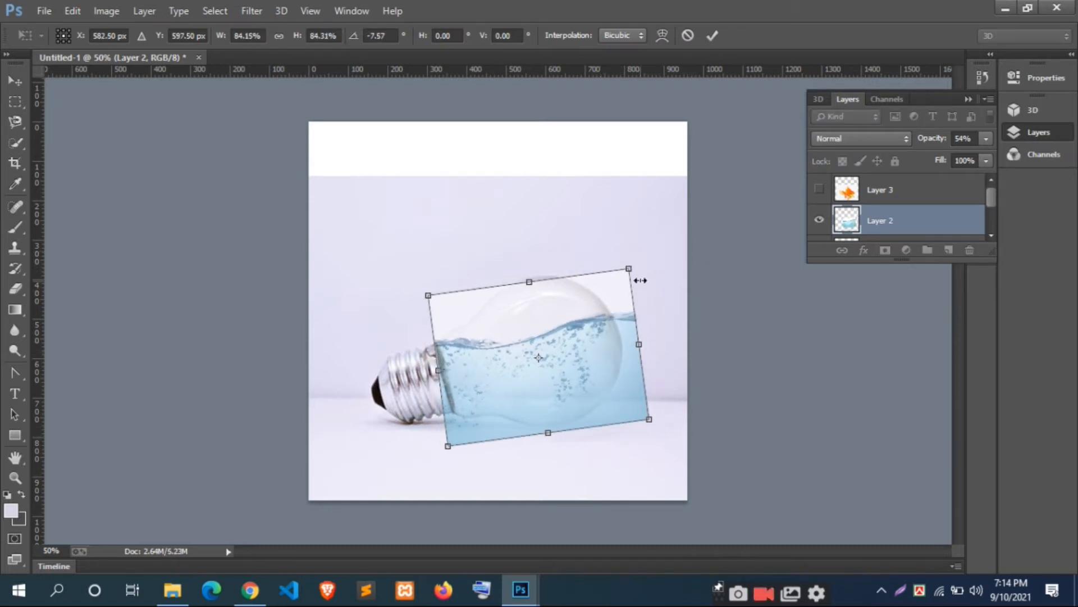
drag(634, 267, 612, 275)
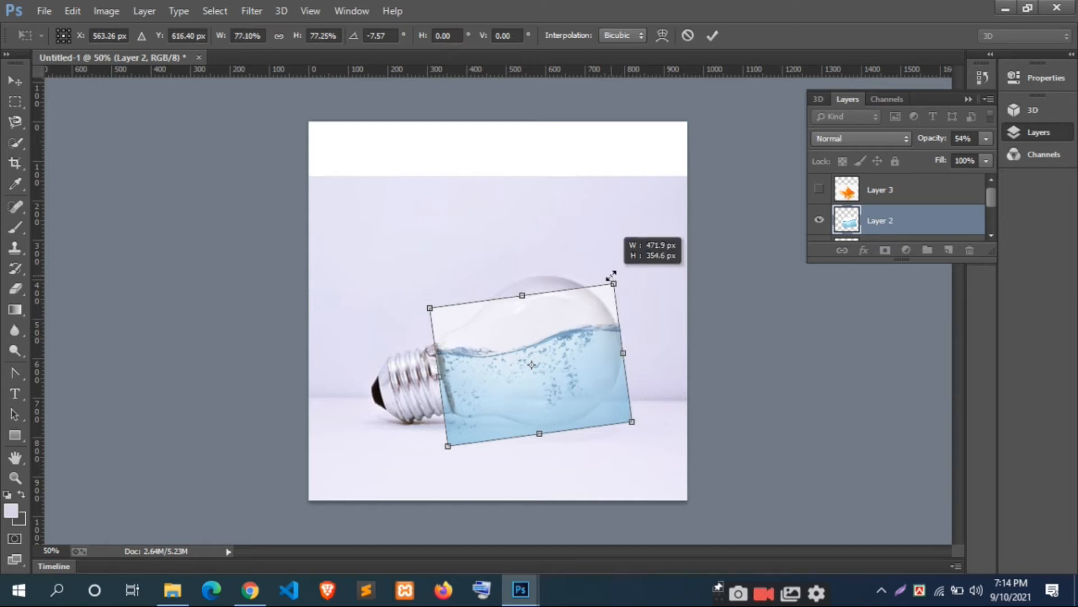
click(712, 36)
Step: Select the water overlapping the bulb's metal base with the Polygonal Lasso, delete it from Layer 2, and deselect
key(ctrl+plus)
key(ctrl+plus)
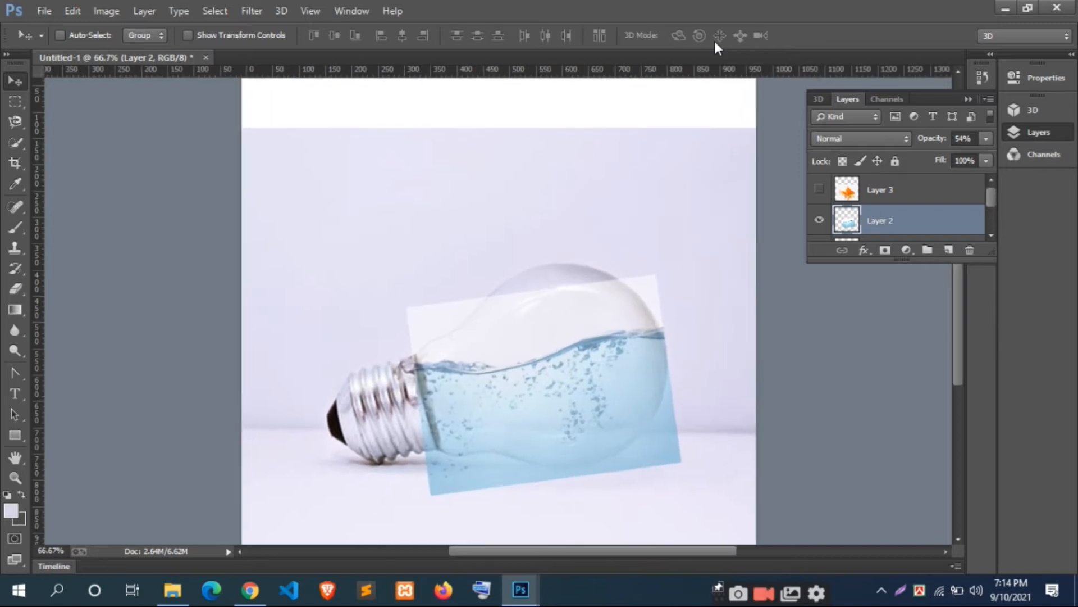
scroll(627, 193, down, 4)
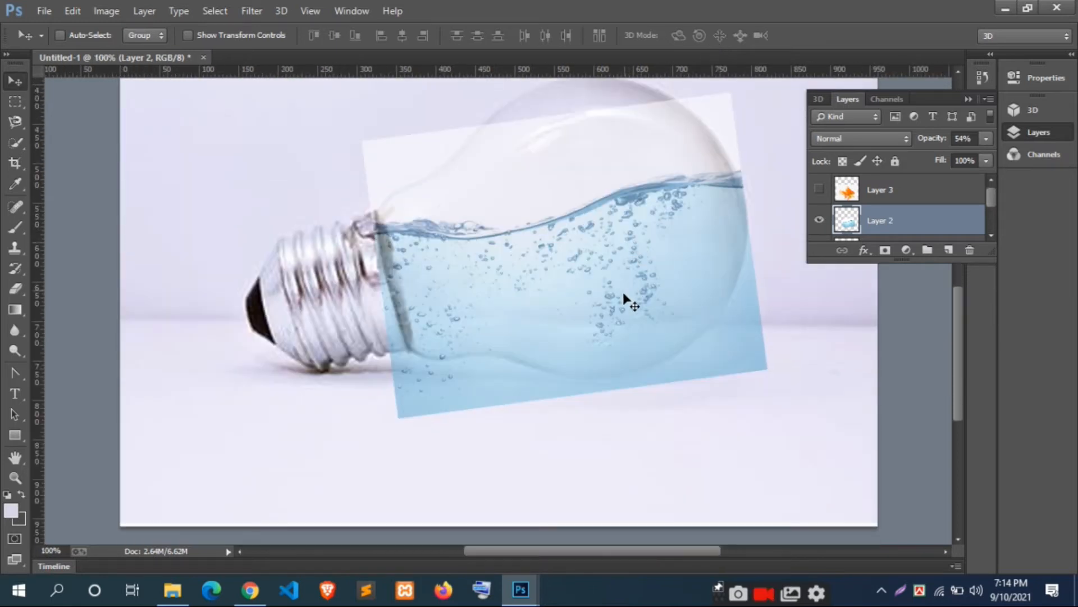
drag(14, 123, 91, 137)
click(375, 211)
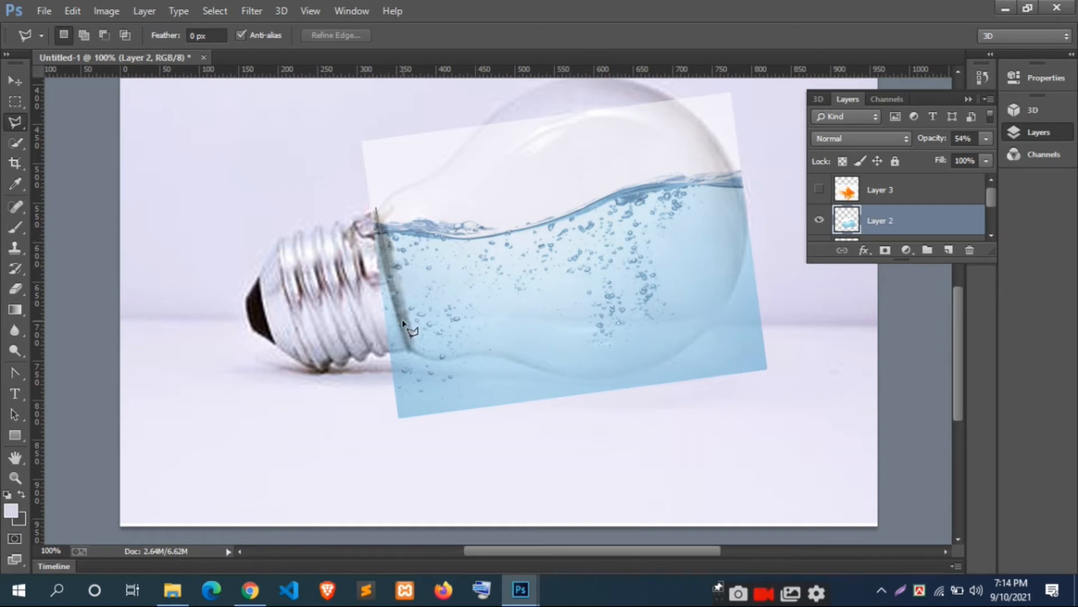
click(403, 424)
click(305, 386)
click(253, 215)
click(330, 195)
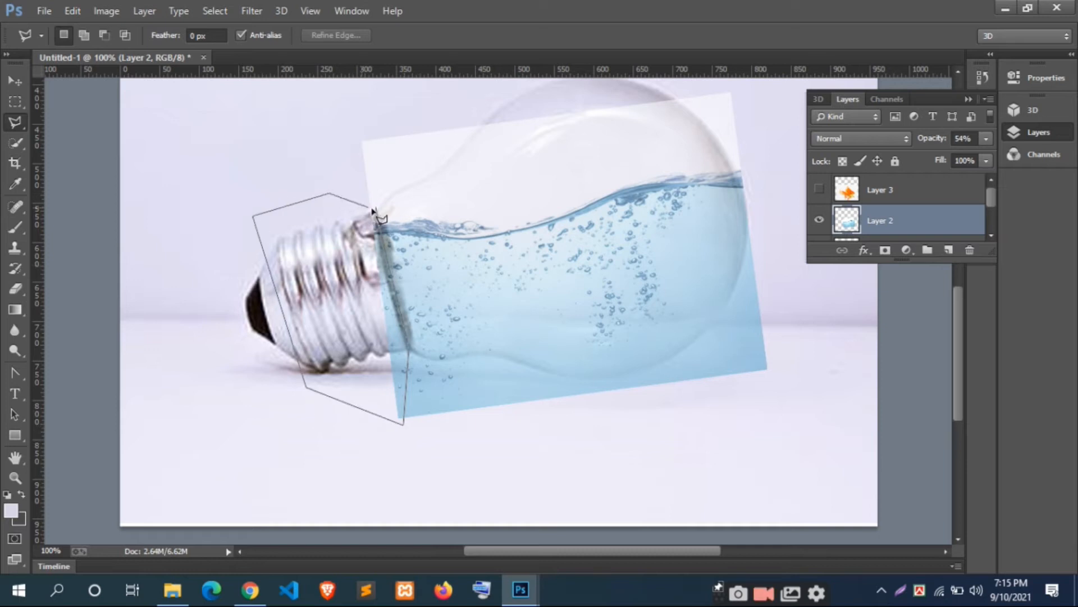
click(374, 209)
key(Delete)
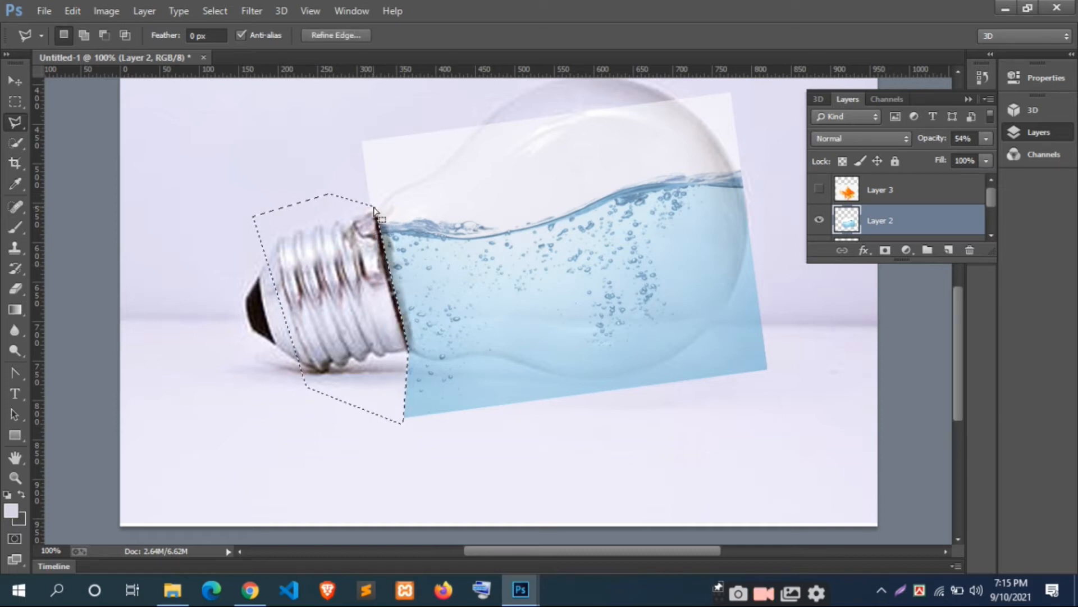
key(ctrl+d)
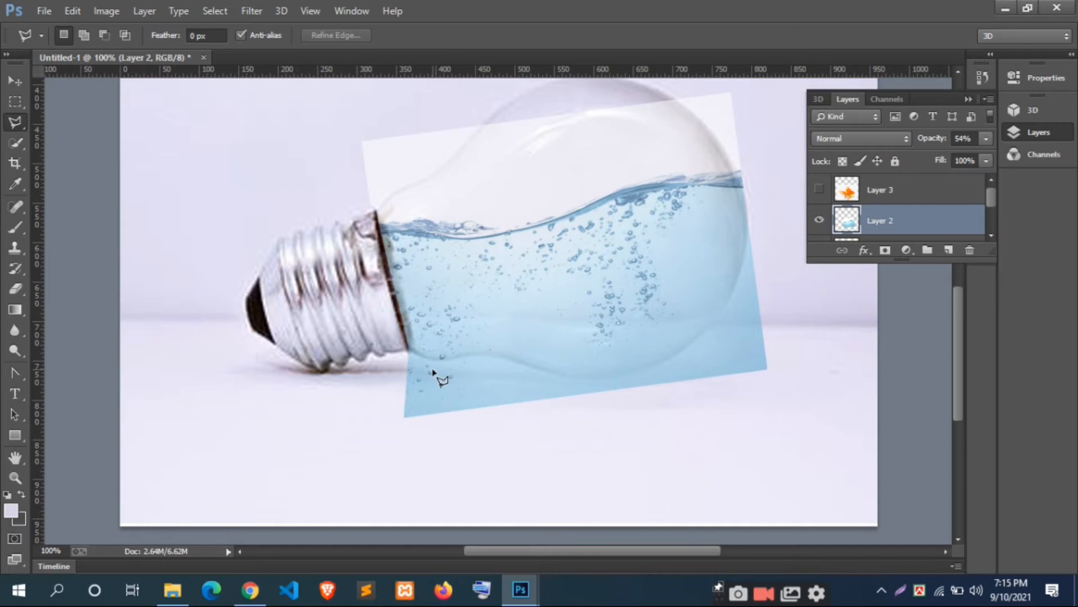
Step: Erase lightly on the water layer along the metal collar and in the upper glass, using a soft 45 px eraser at 62% opacity
scroll(433, 372, down, 3)
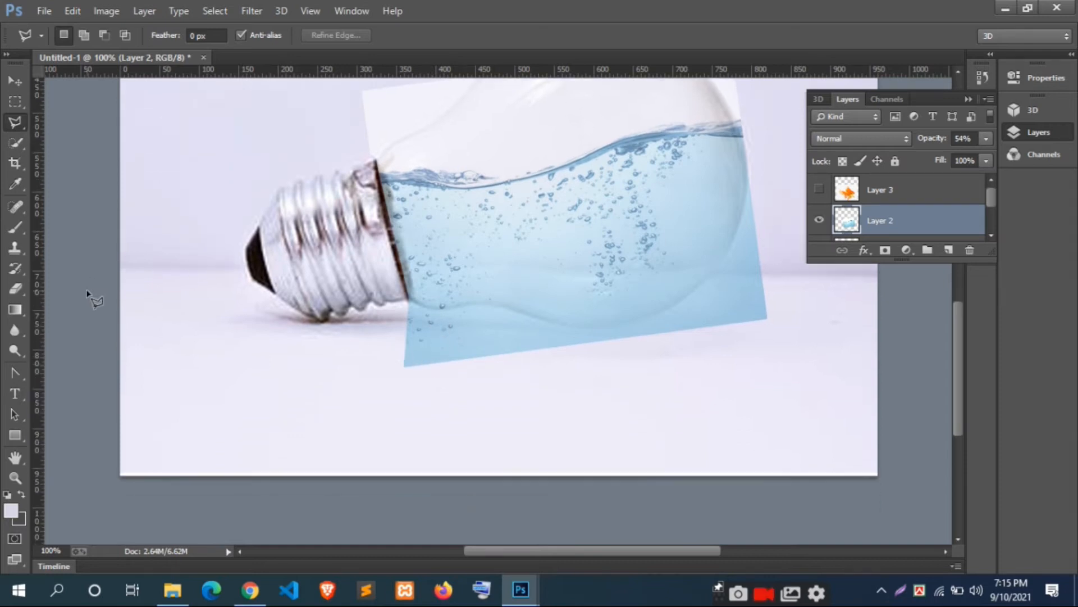
click(12, 288)
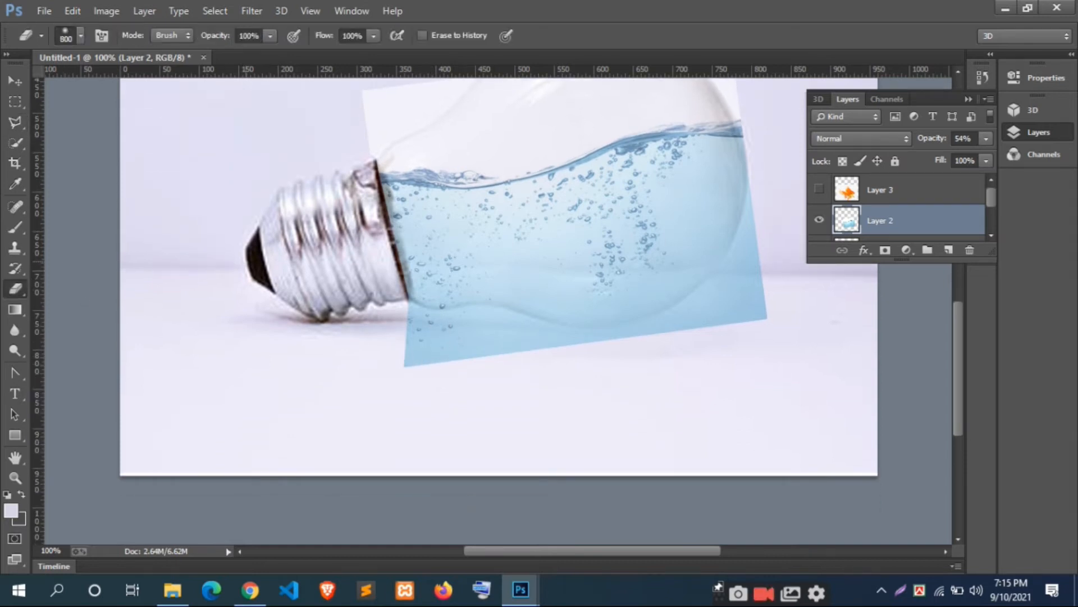
key(bracketleft)
key(bracketleft)
key(bracketleft)
key(bracketleft)
click(81, 34)
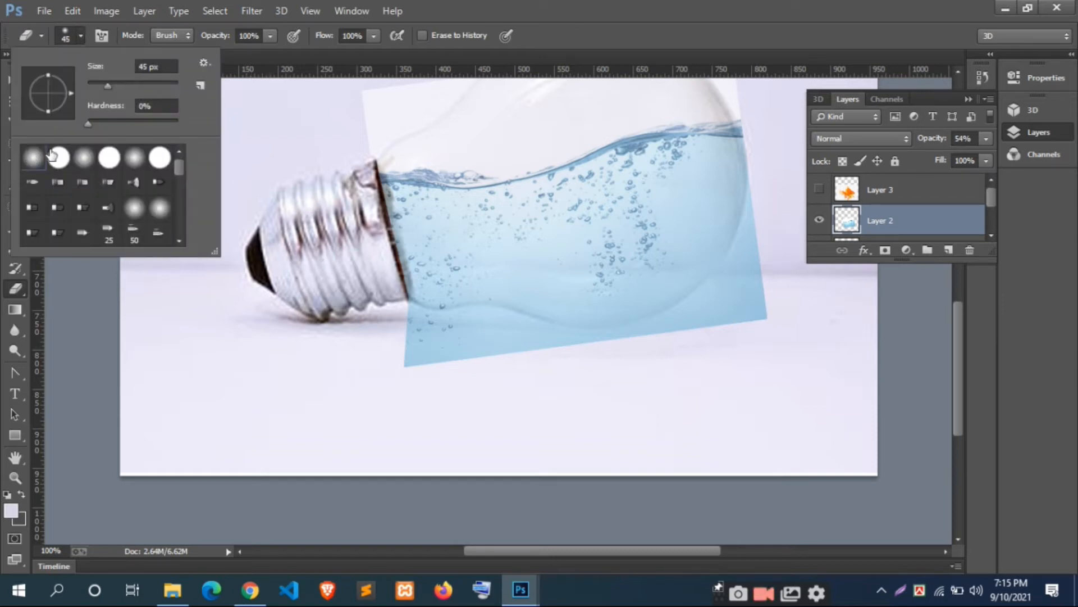
click(83, 34)
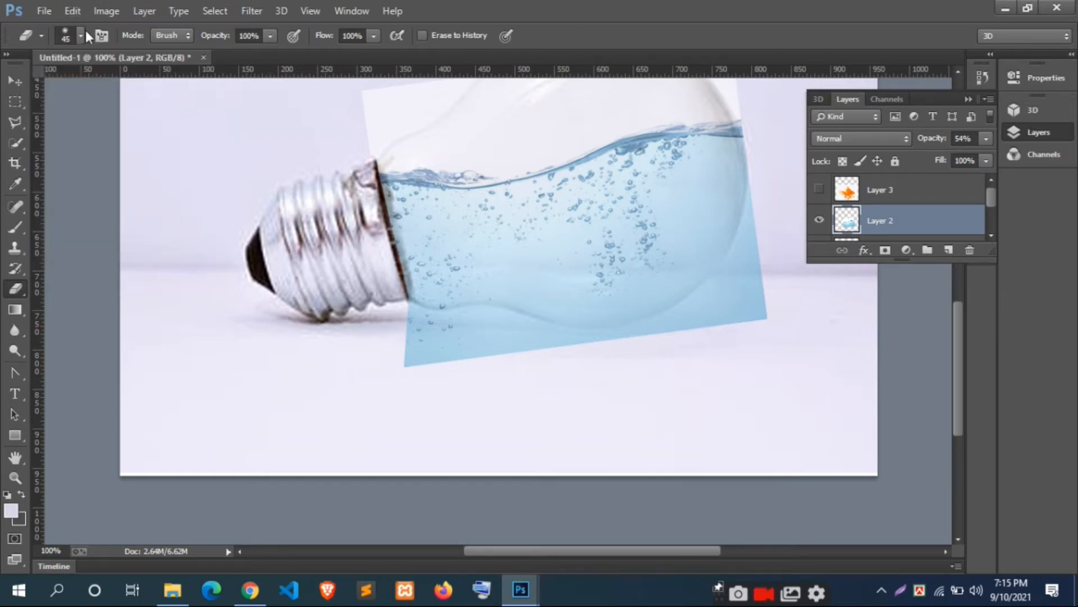
click(269, 36)
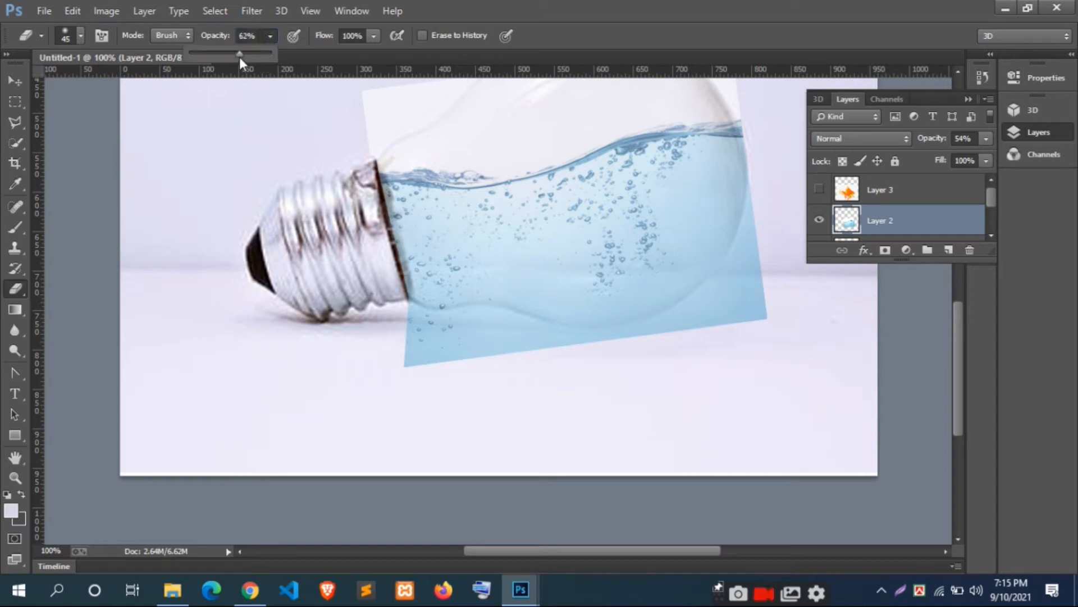
click(386, 278)
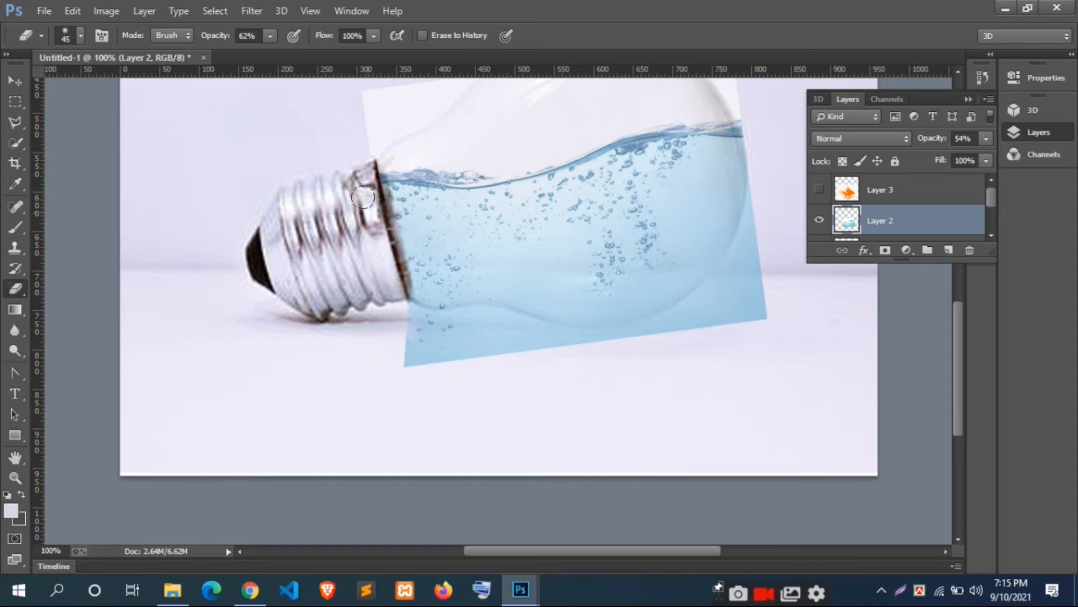
scroll(368, 205, up, 2)
drag(630, 147, 557, 154)
Step: Erase the white area above the waterline on Layer 2 with a hard round eraser at 100% opacity and 125 px
drag(272, 36, 319, 60)
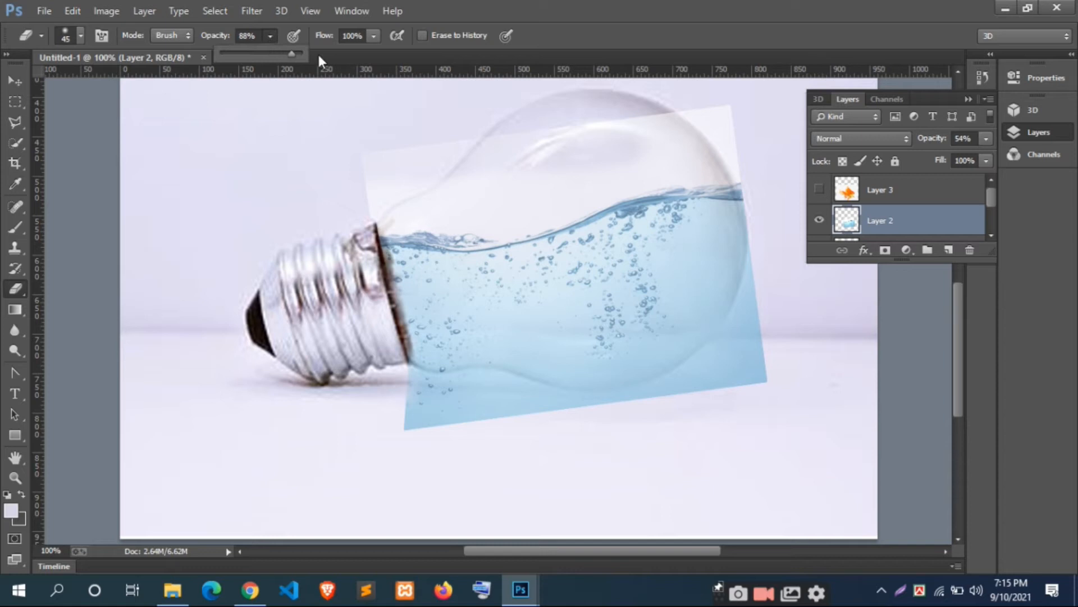
click(82, 37)
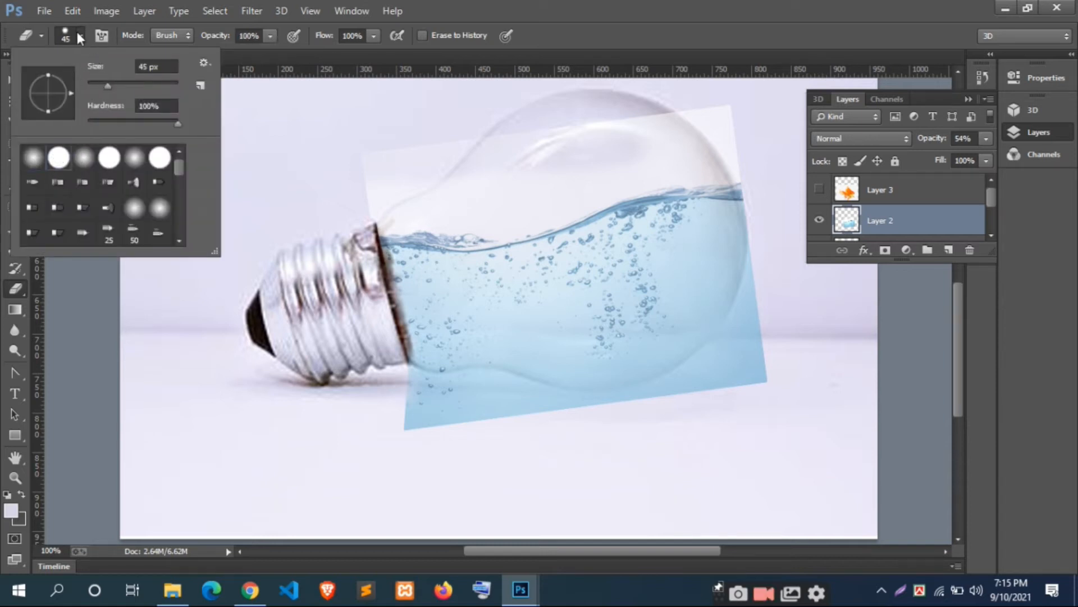
click(271, 36)
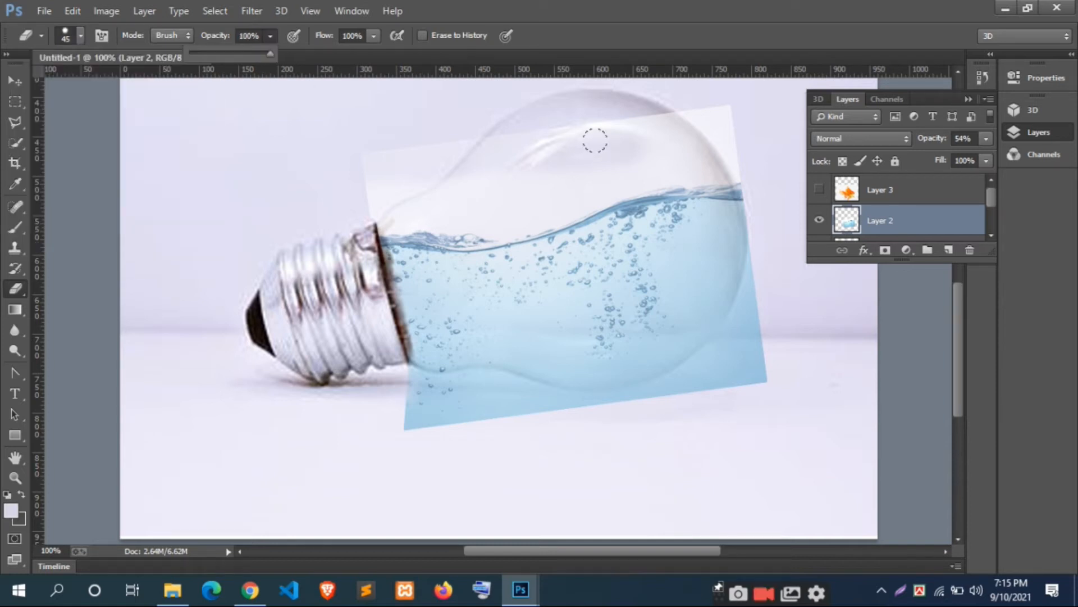
key(bracketright)
key(bracketright)
key(bracketright)
mouse_move(556, 118)
mouse_down()
mouse_move(591, 101)
mouse_move(664, 96)
mouse_up()
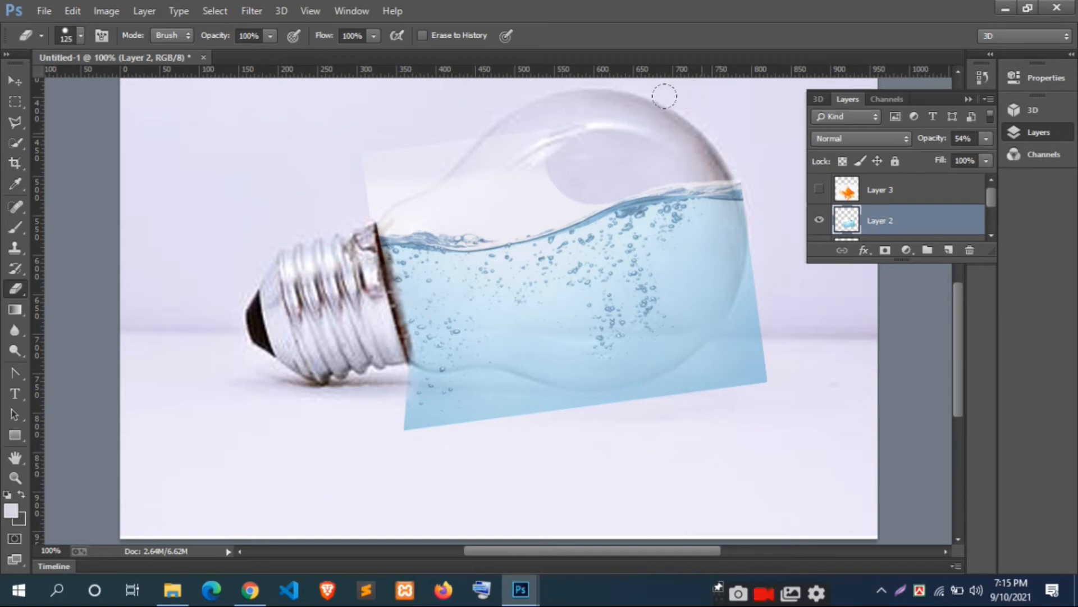
mouse_move(529, 130)
mouse_down()
mouse_move(534, 120)
mouse_move(464, 144)
mouse_move(375, 136)
mouse_move(341, 152)
mouse_up()
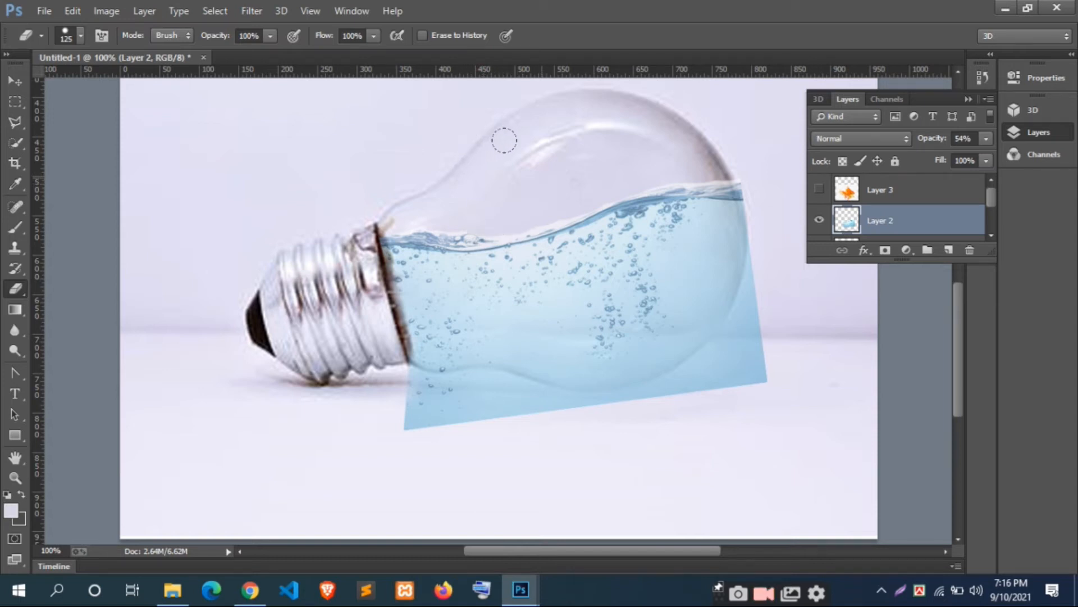
scroll(698, 308, down, 3)
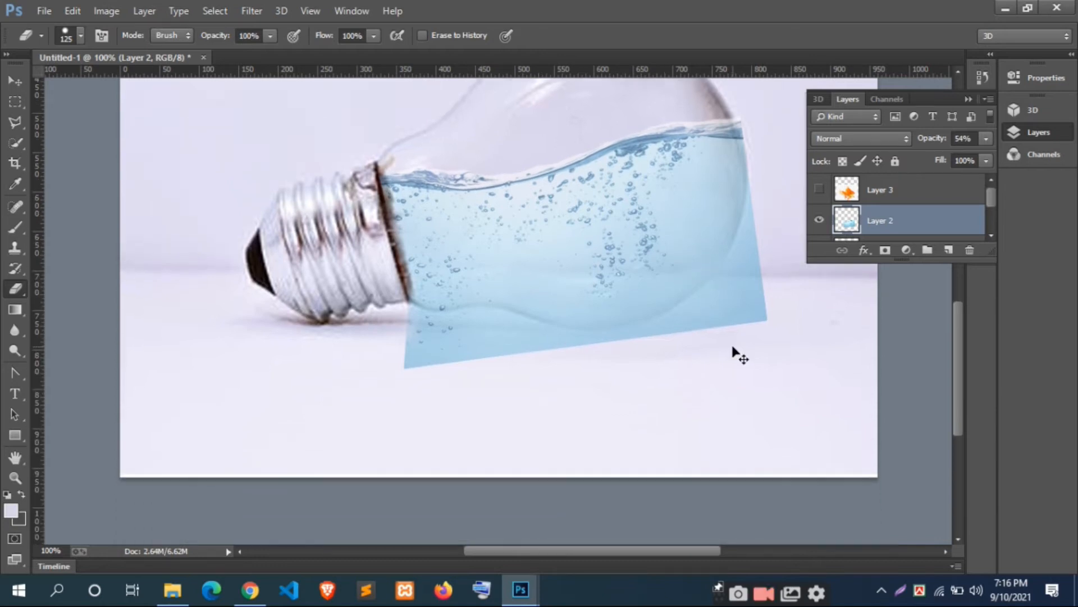
key(ctrl+plus)
mouse_move(726, 341)
mouse_down()
mouse_move(327, 241)
mouse_move(474, 358)
mouse_move(461, 310)
mouse_up()
scroll(373, 323, down, 1)
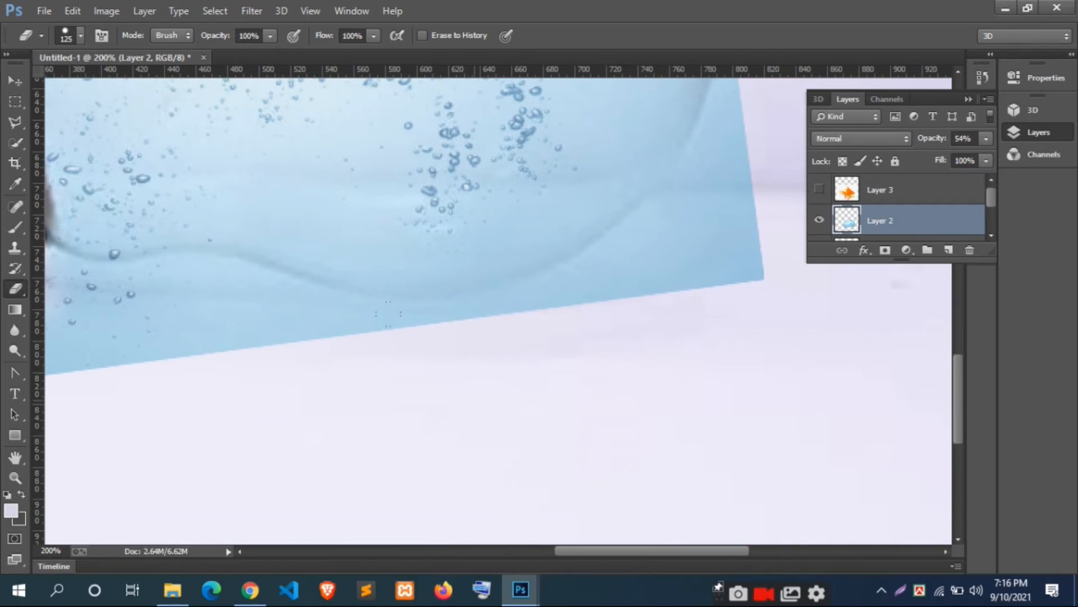
drag(481, 392, 441, 404)
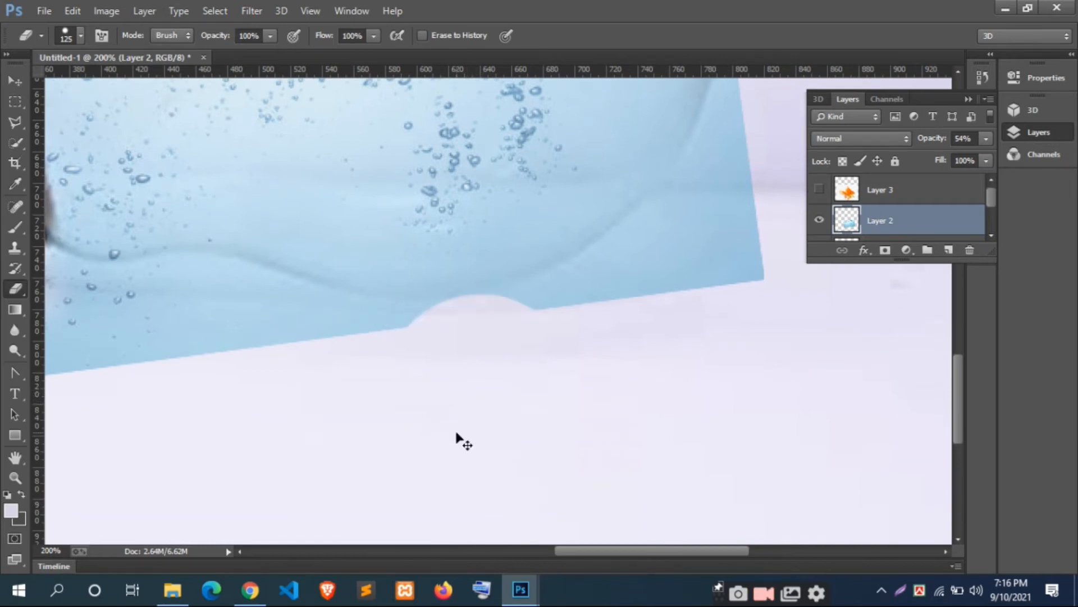
key(ctrl+z)
key(ctrl+minus)
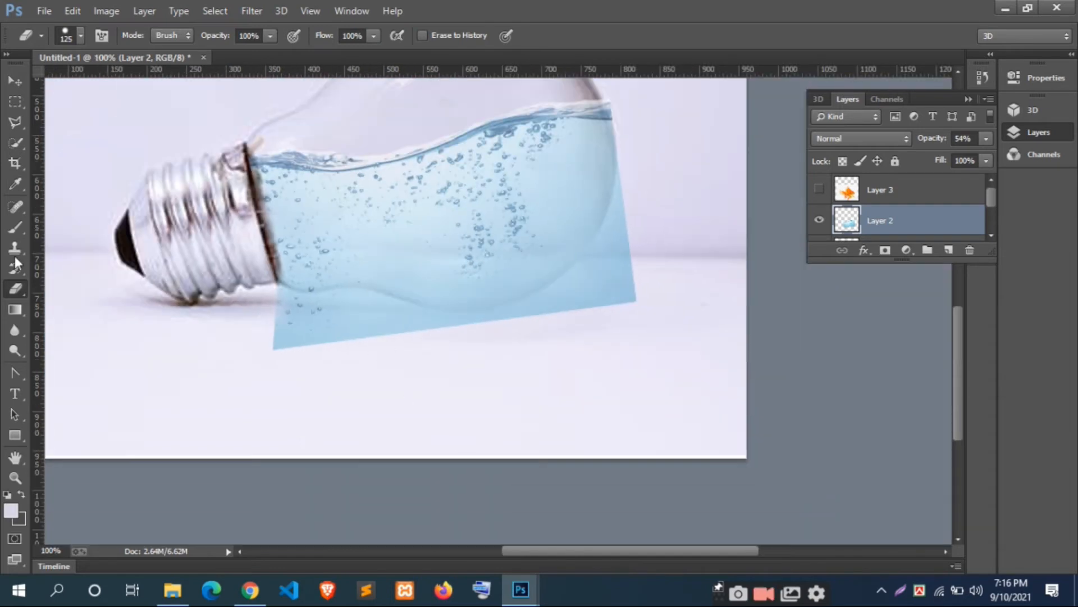
Step: Start a Pen tool shape at the collar's lower edge with a curved point along the glass outline, and set its fill to none
right_click(21, 373)
click(62, 371)
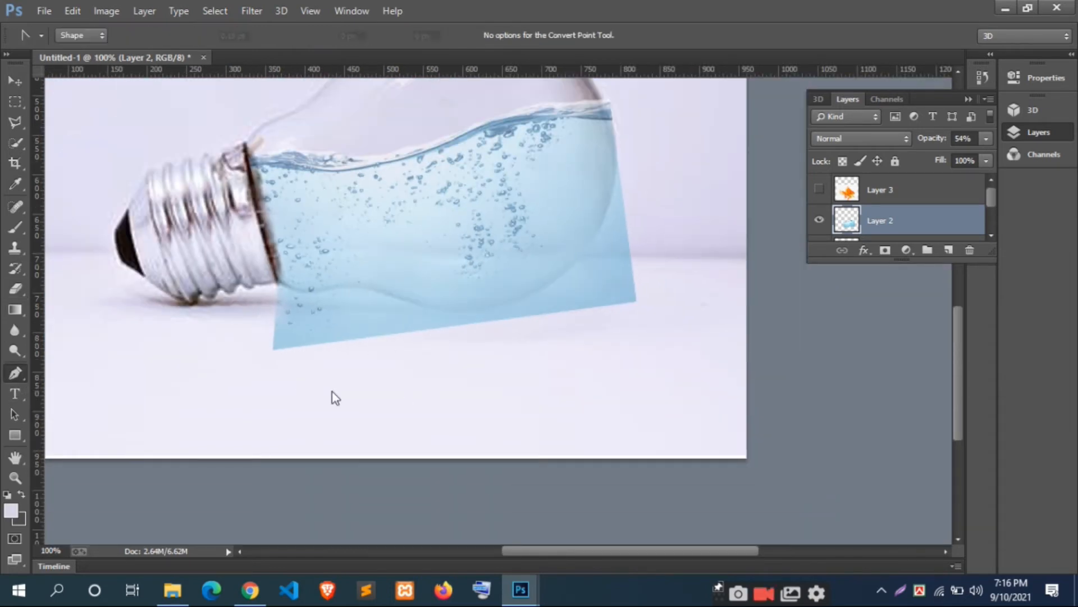
key(ctrl+plus)
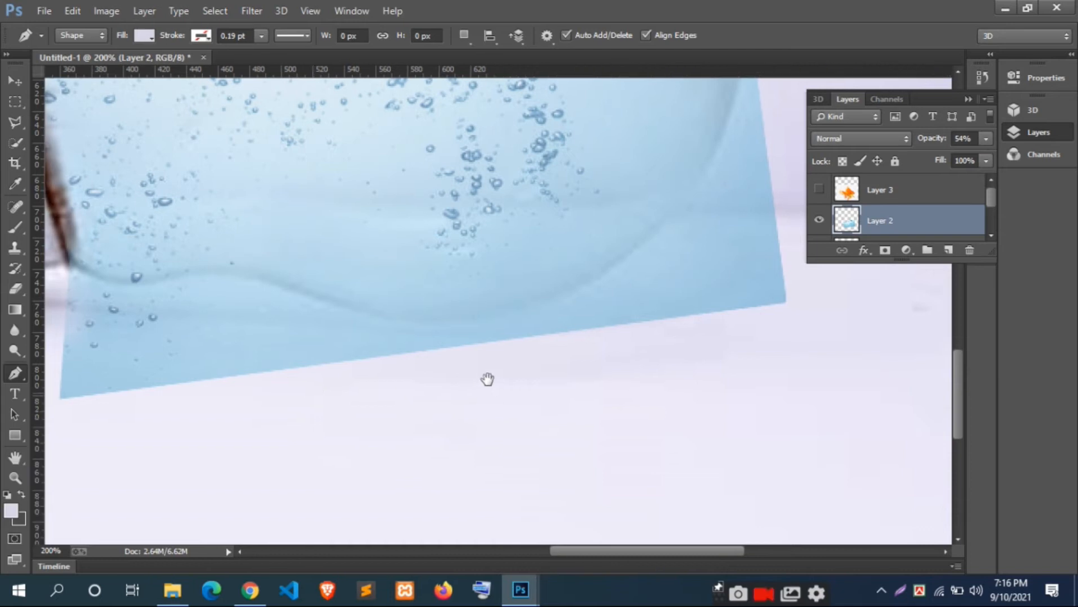
drag(315, 387, 500, 377)
click(259, 254)
drag(382, 261, 461, 231)
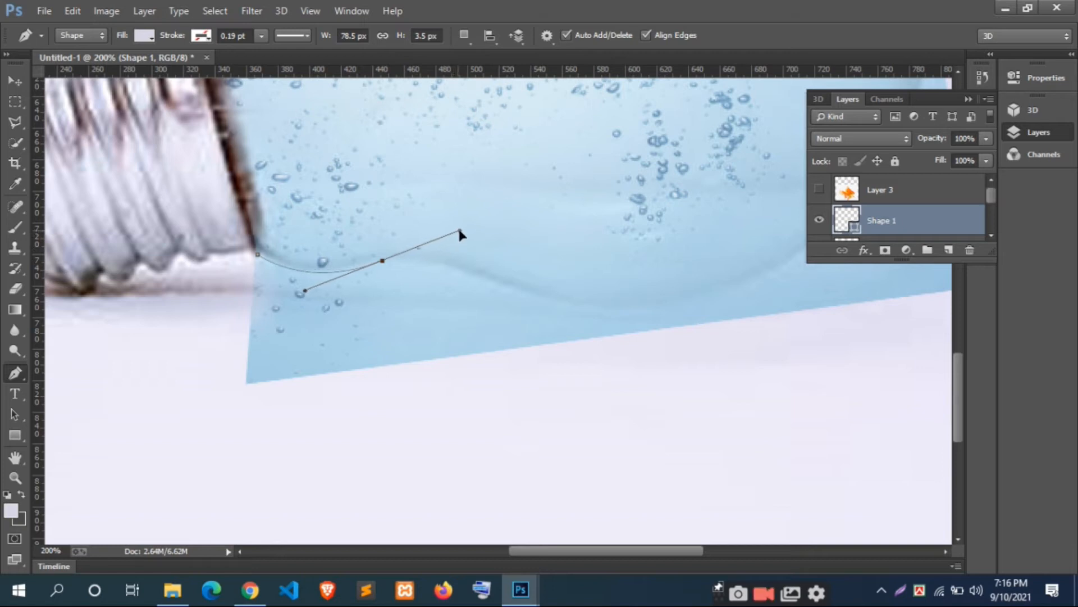
click(145, 35)
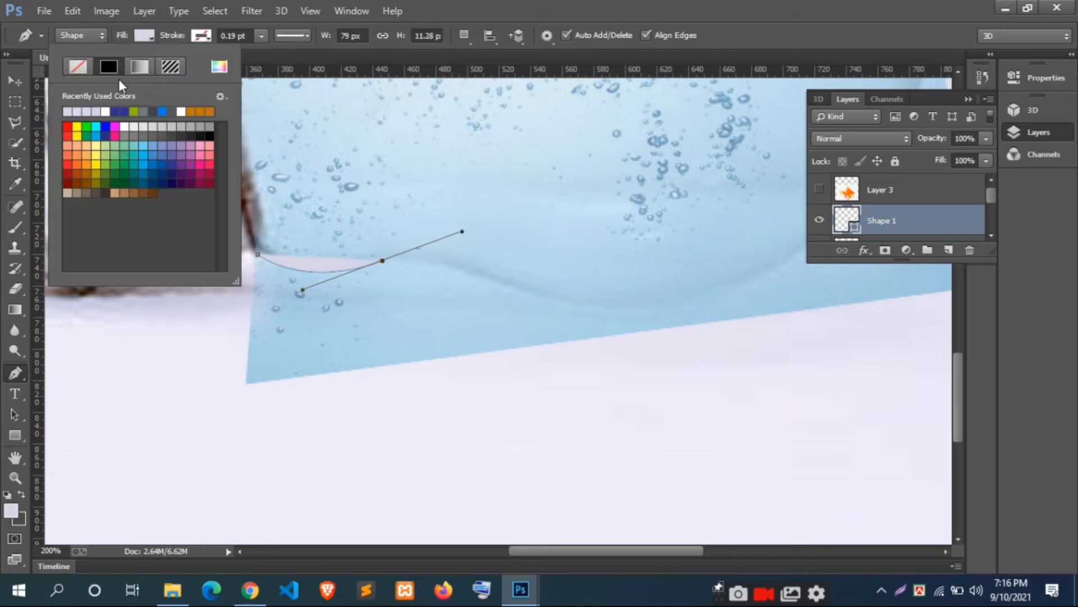
click(77, 66)
click(147, 40)
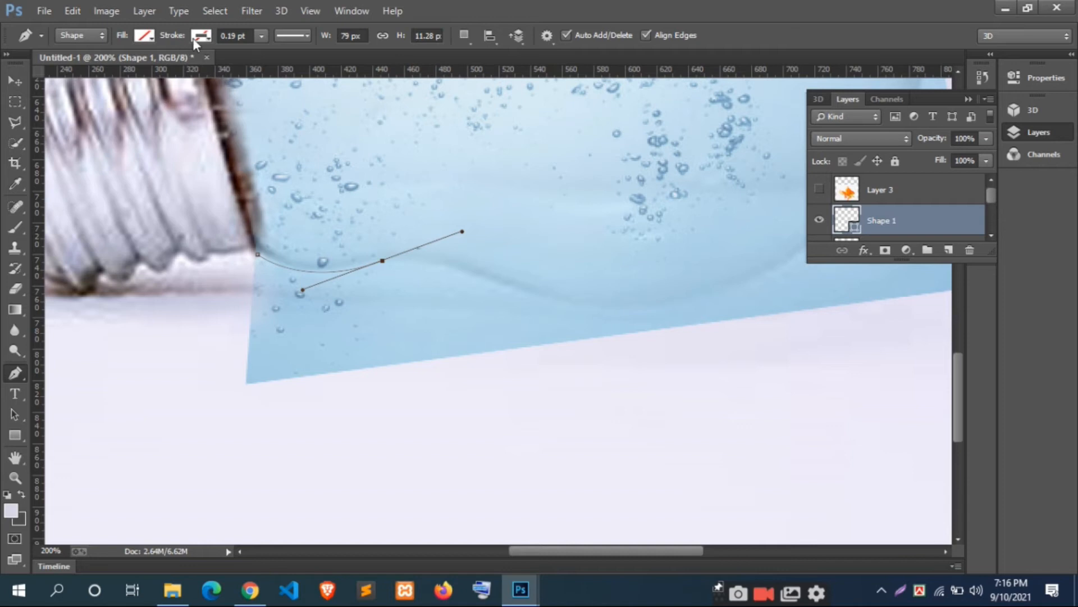
Step: Continue the pen path with curved points along the bulb's lower glass edge and up its far side, just below the waterline
alt+click(383, 262)
drag(487, 278, 540, 309)
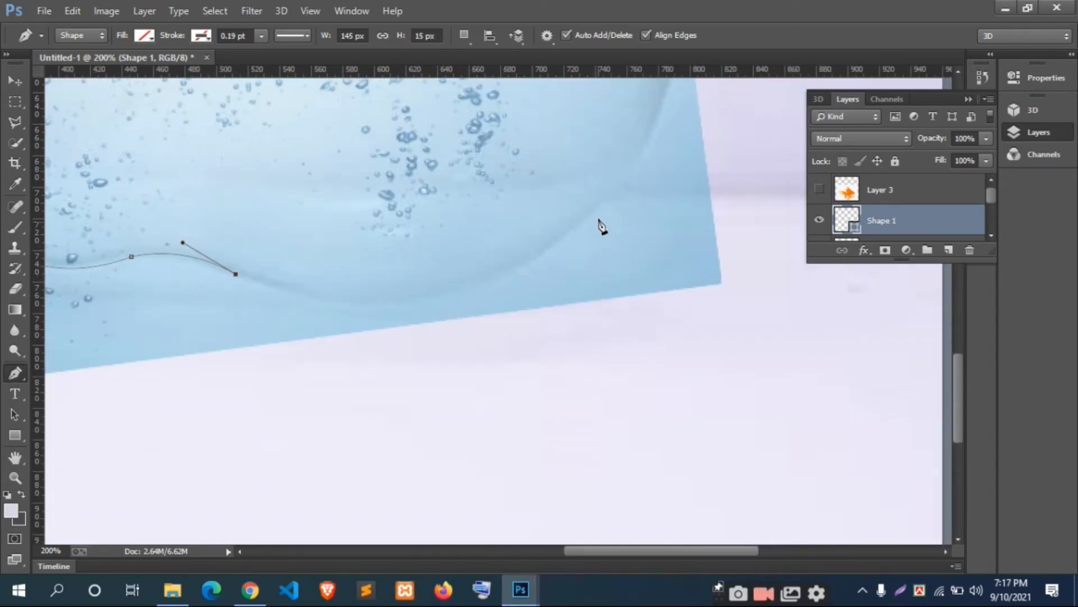
drag(562, 242, 699, 126)
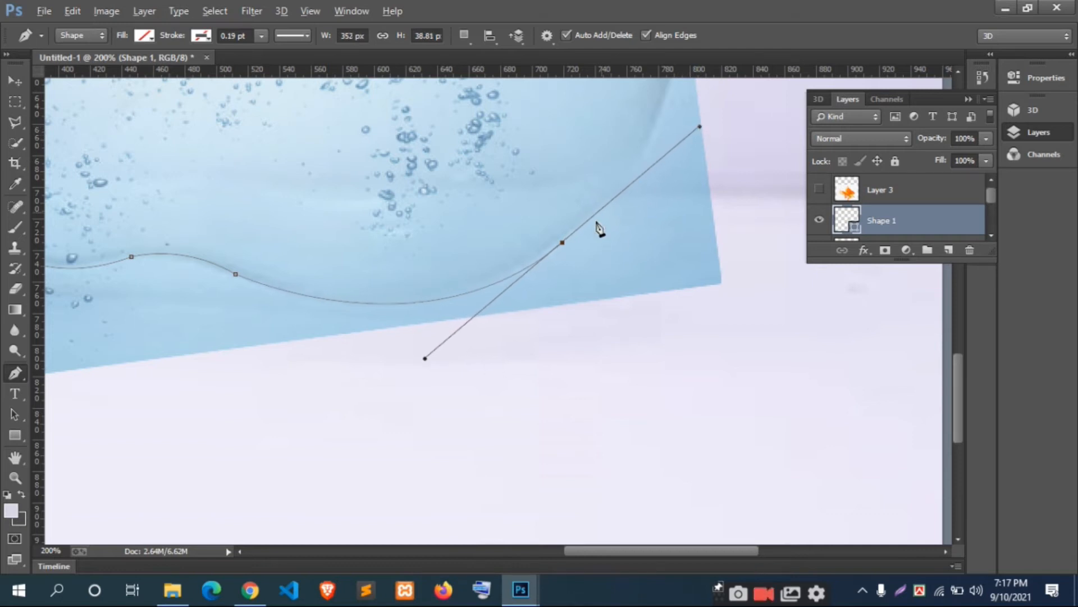
alt+click(562, 243)
scroll(597, 253, up, 4)
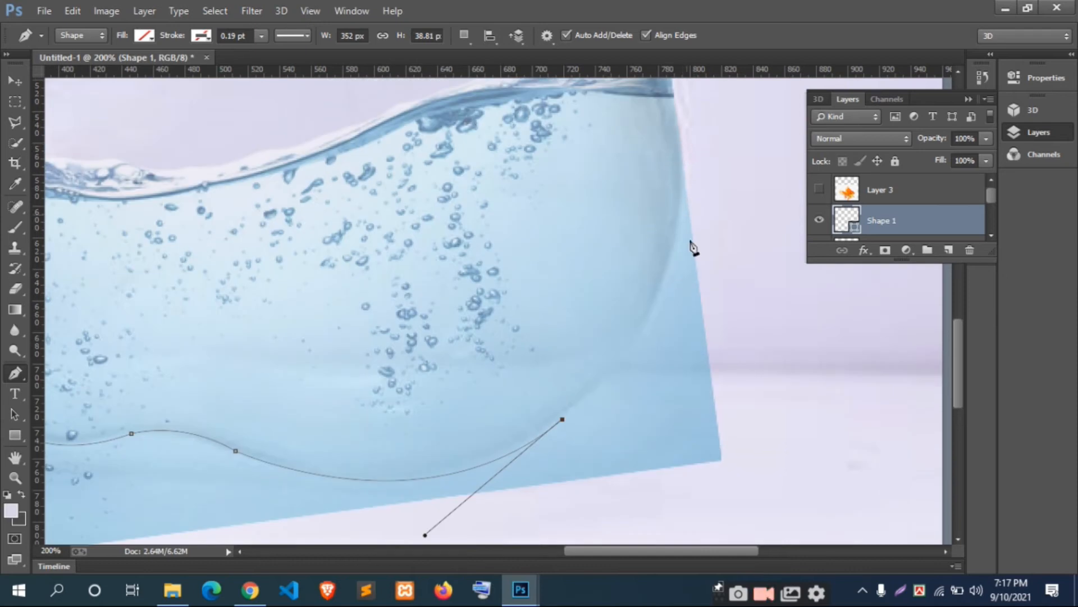
drag(685, 168, 690, 109)
scroll(683, 169, up, 2)
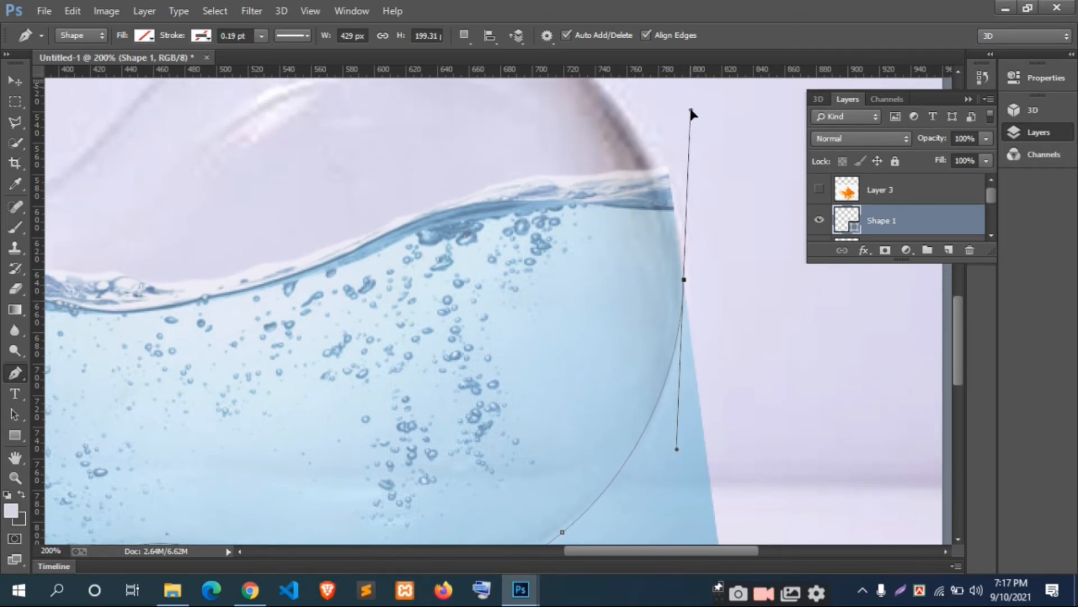
Step: Close the pen path with points around the outside of the excess water, back to the starting anchor at the metal collar
scroll(734, 277, down, 2)
alt+click(684, 180)
scroll(774, 273, down, 2)
click(776, 331)
click(674, 449)
scroll(601, 425, left, 3)
scroll(621, 423, down, 1)
click(515, 473)
click(357, 471)
drag(211, 479, 201, 478)
drag(108, 451, 108, 446)
click(167, 331)
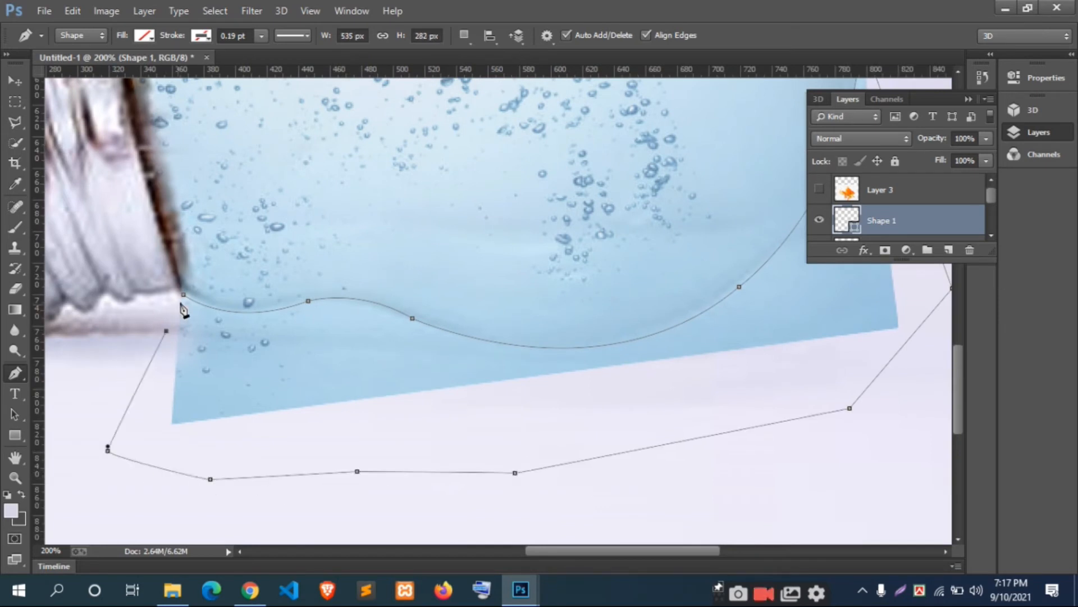
click(184, 295)
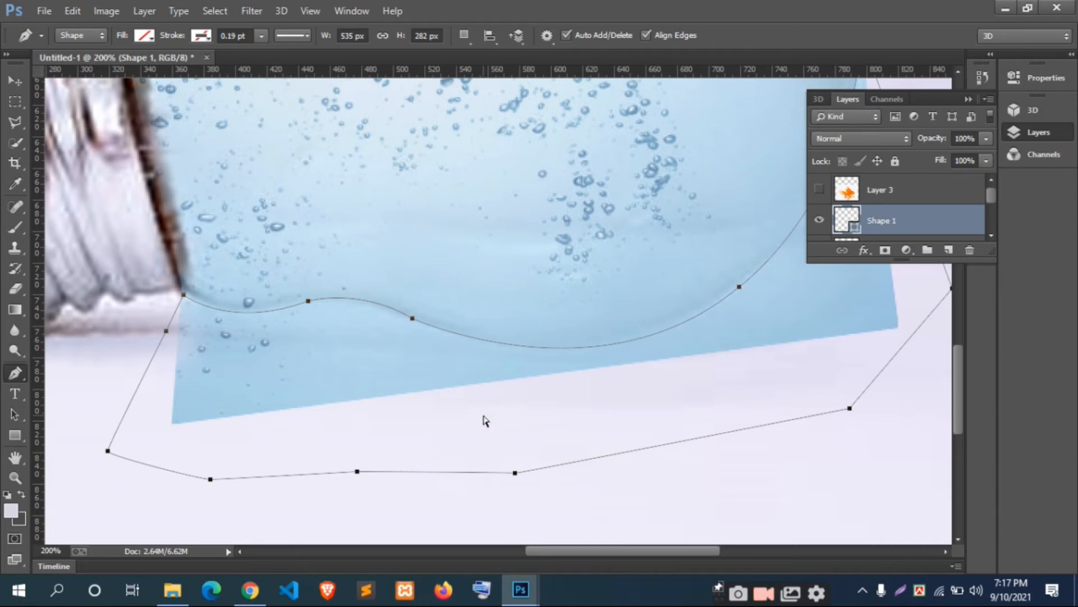
Step: Convert the path to a selection, delete the excess water outside the glass from Layer 2, and deselect
key(ctrl+Return)
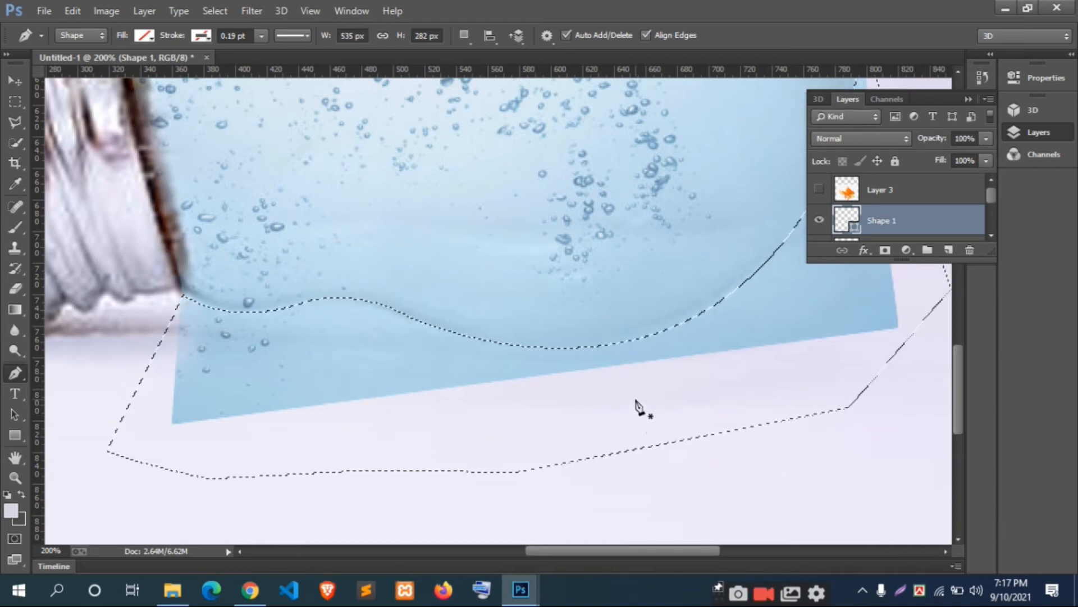
scroll(897, 212, down, 1)
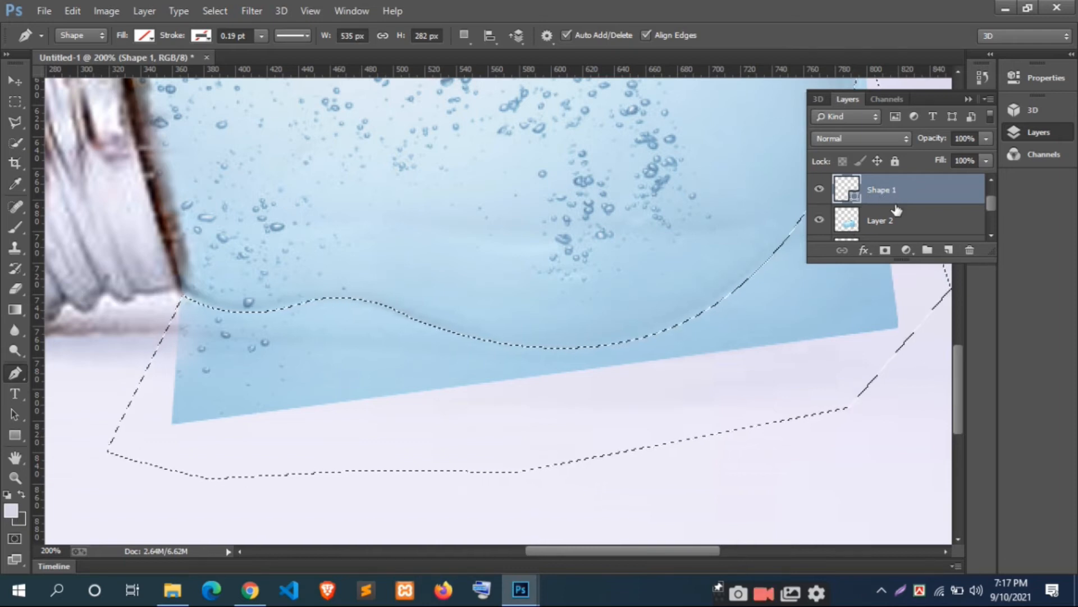
click(868, 231)
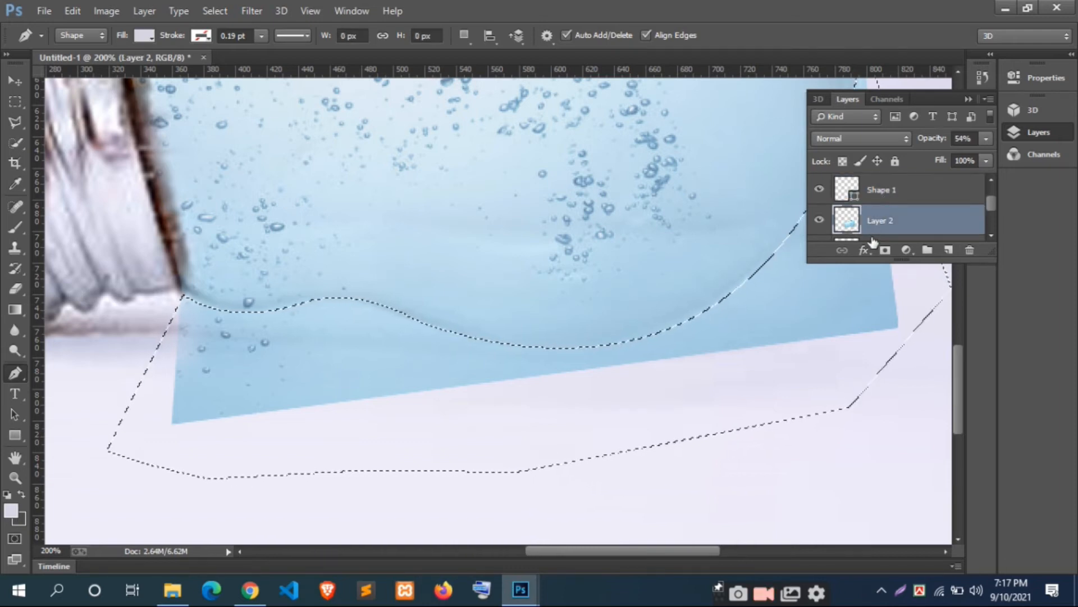
scroll(782, 320, up, 1)
key(ctrl+minus)
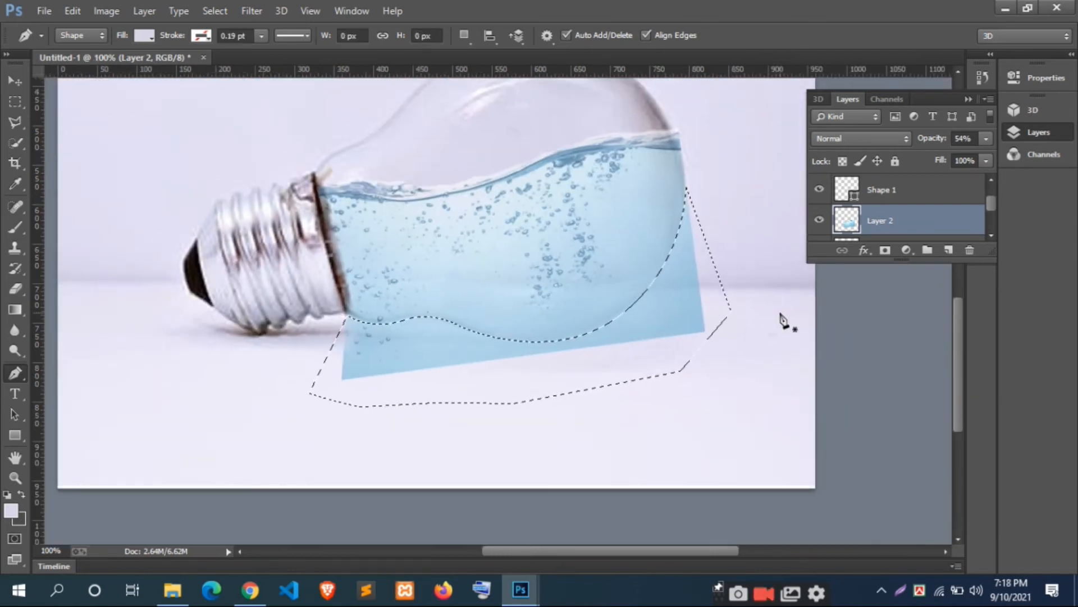
key(Delete)
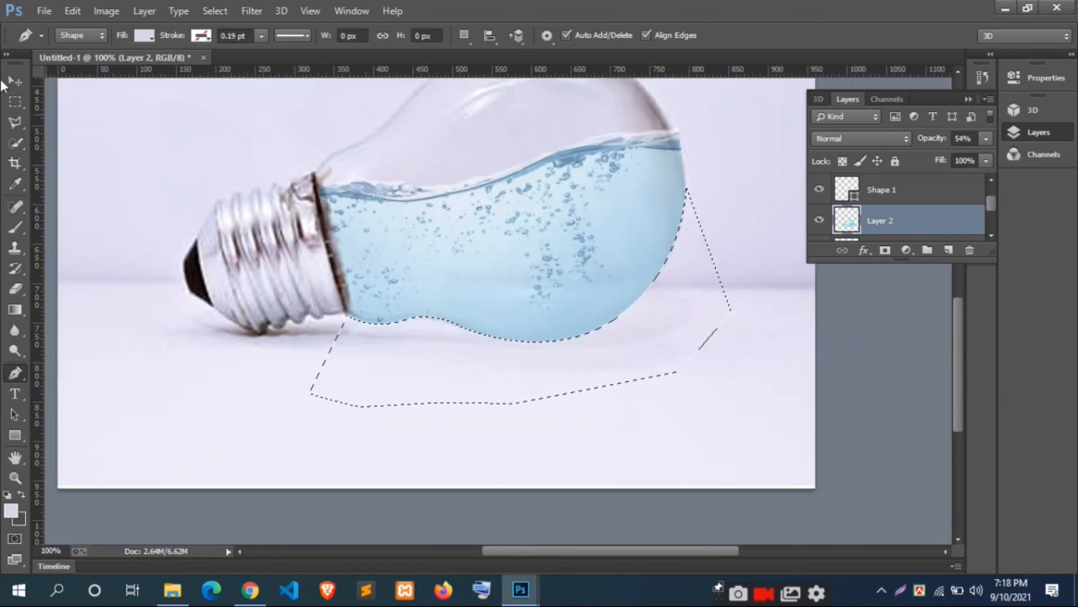
click(15, 101)
click(583, 366)
scroll(720, 335, up, 1)
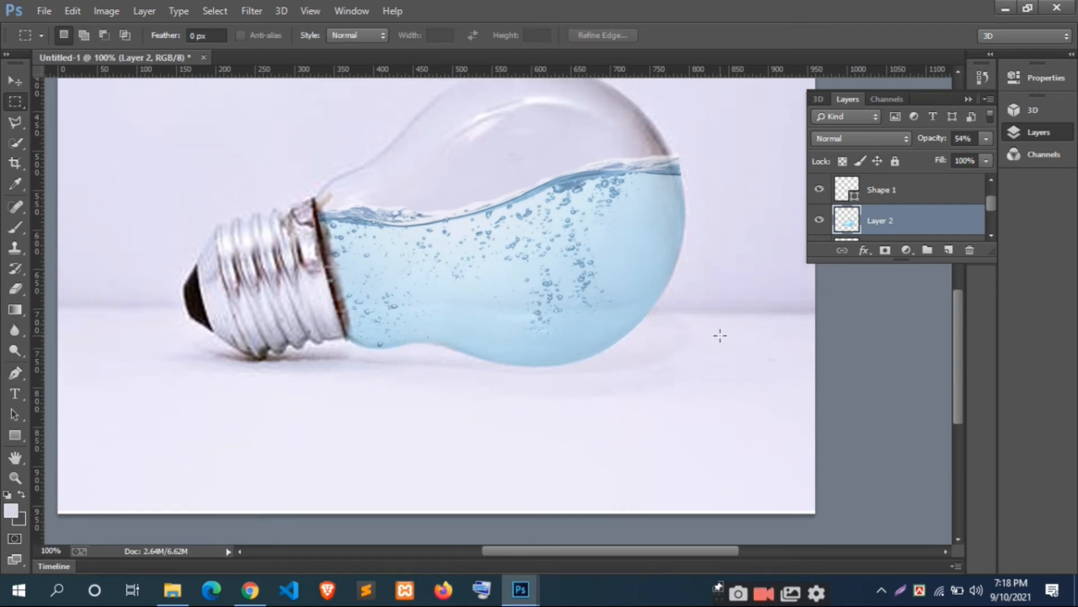
Step: Delete the Shape 1 layer
click(874, 194)
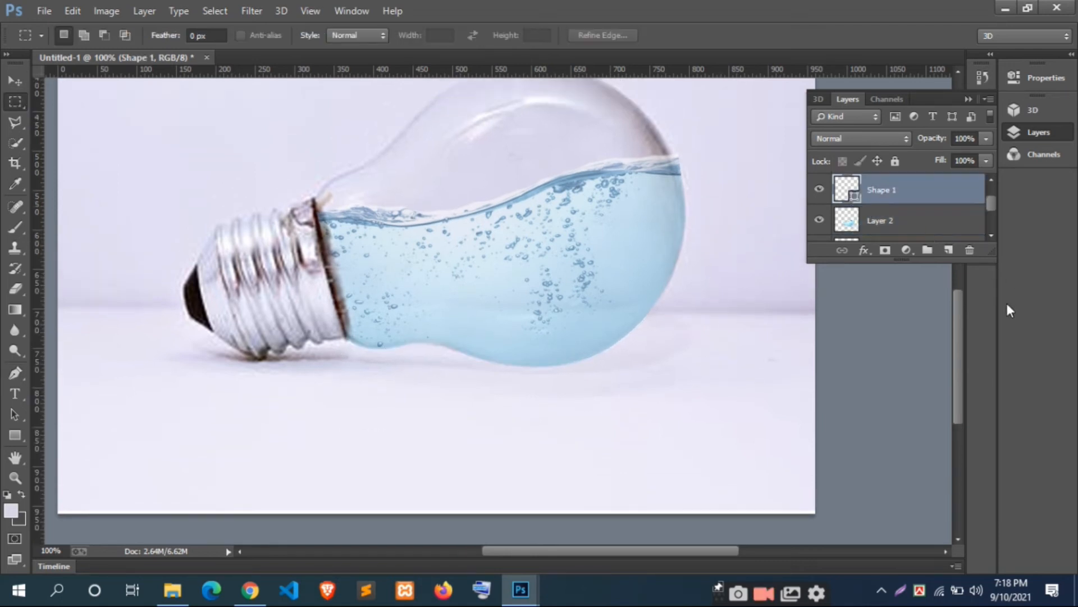
click(970, 251)
click(523, 228)
scroll(714, 311, up, 1)
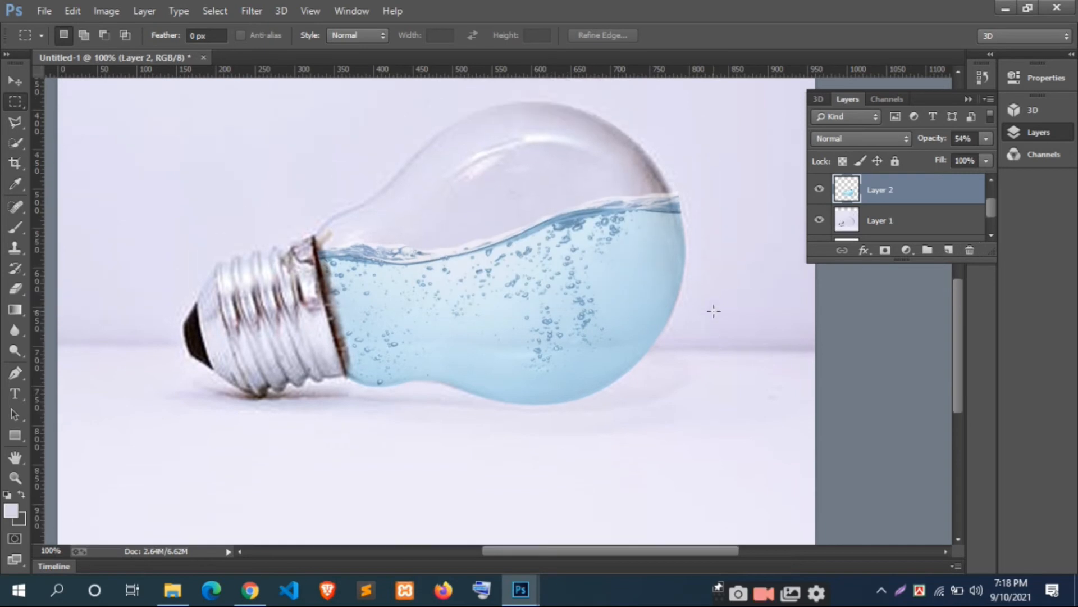
Step: Set Layer 2's opacity to 100%
scroll(721, 321, up, 1)
scroll(715, 315, down, 1)
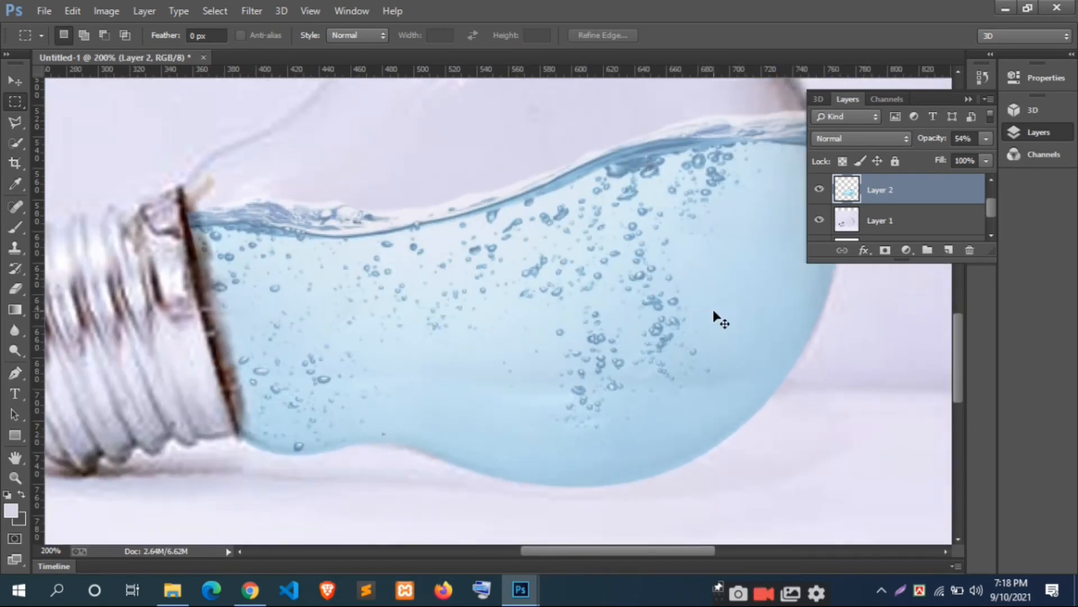
drag(682, 331, 677, 349)
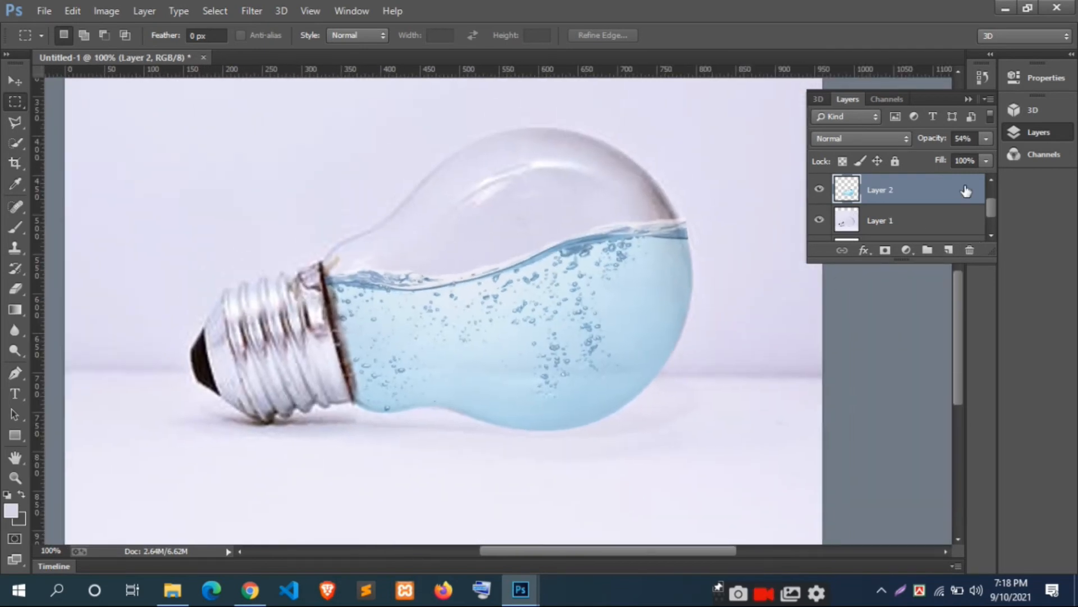
click(987, 139)
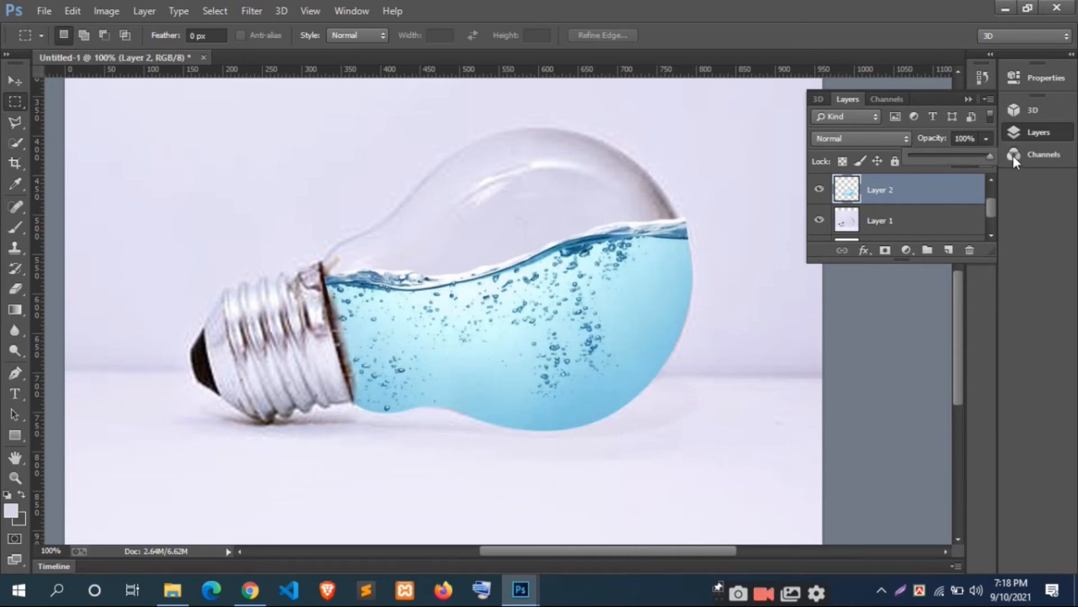
scroll(364, 322, down, 3)
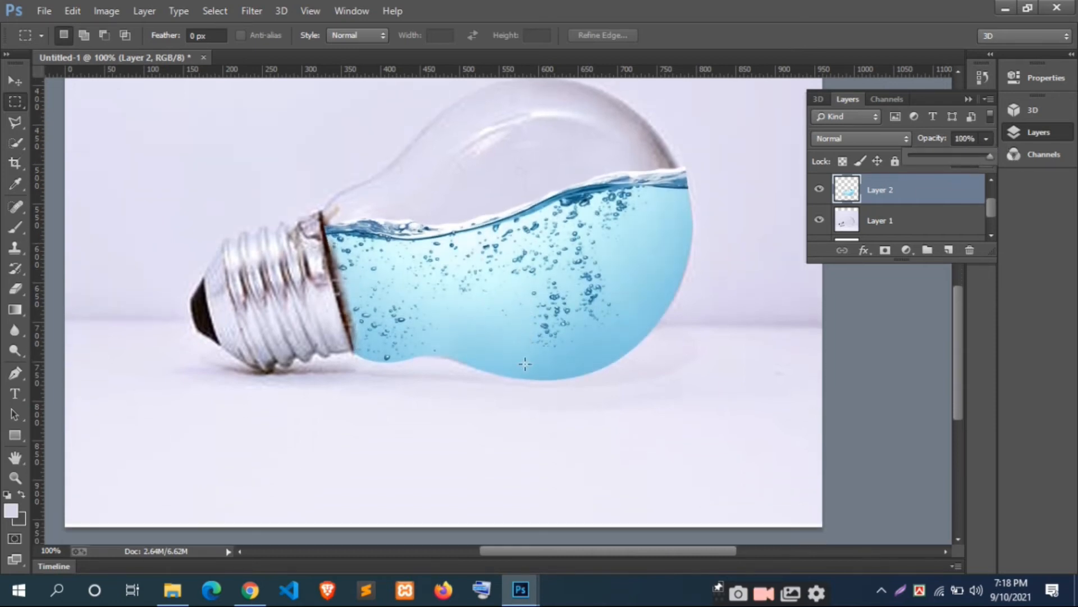
Step: Switch to the Eraser and set its brush size to 25 px for the water's lower edge
scroll(455, 408, down, 2)
key(ctrl+plus)
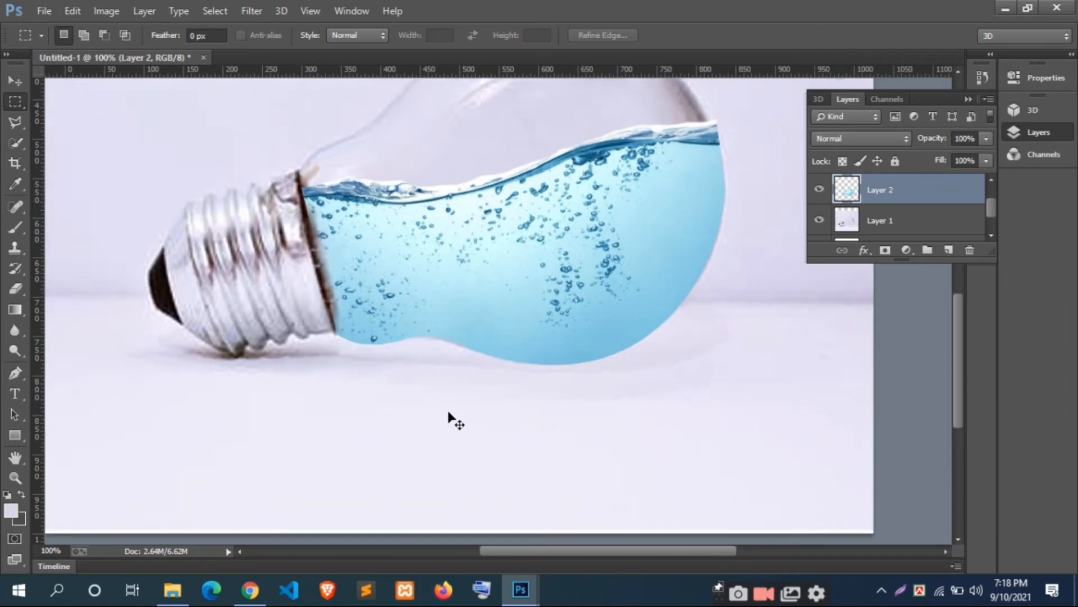
scroll(429, 412, down, 2)
click(15, 288)
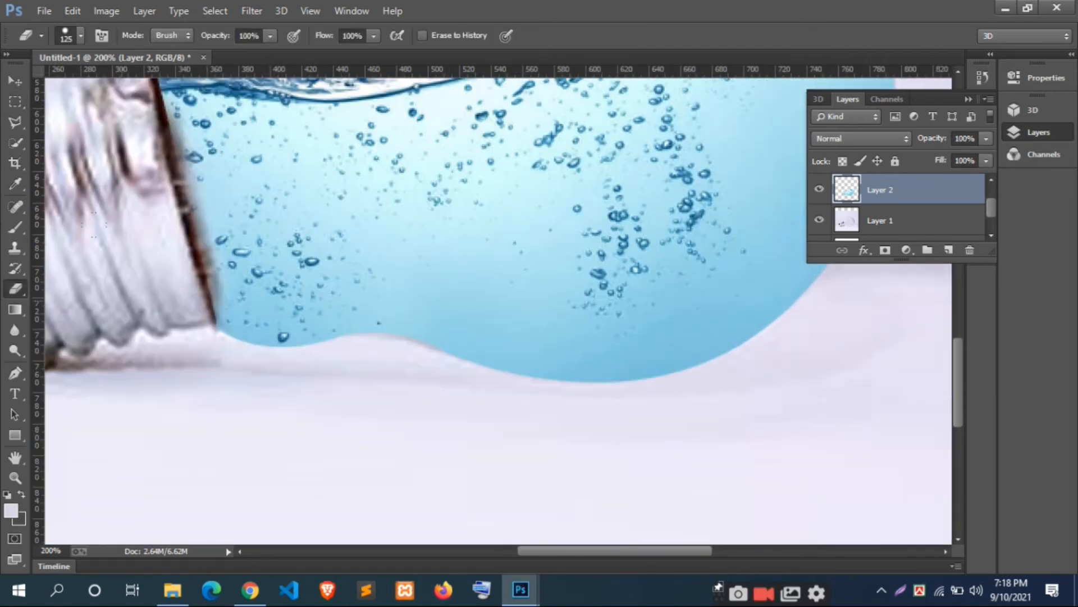
key(bracketleft)
key(bracketleft)
key(bracketleft)
scroll(404, 349, up, 2)
key(bracketright)
key(bracketright)
key(bracketright)
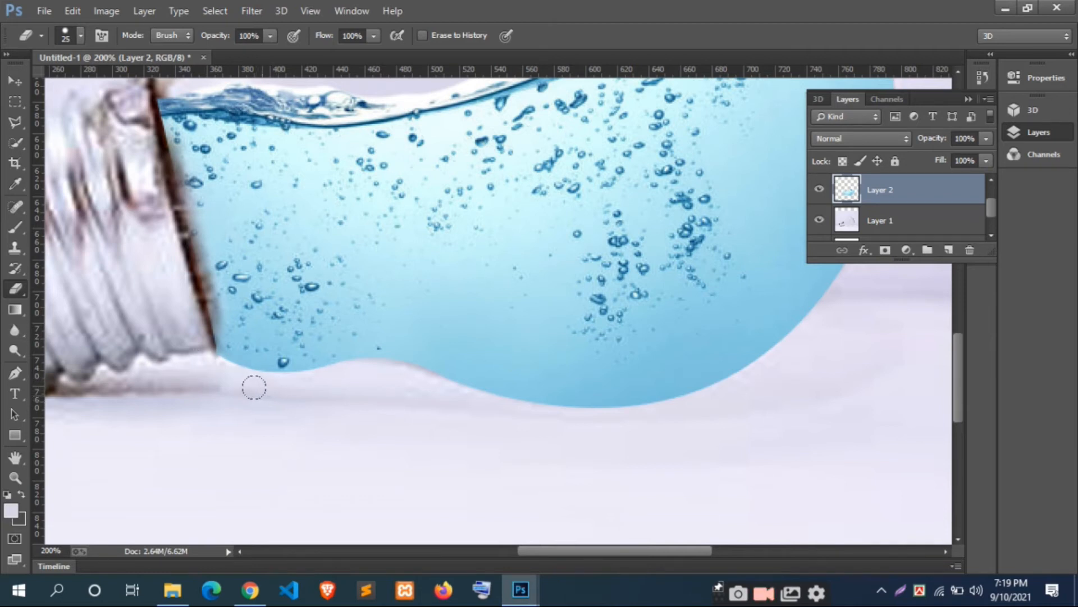
Step: Set the Eraser to 57% opacity and 56% flow, keeping a soft brush with 0% hardness
click(270, 36)
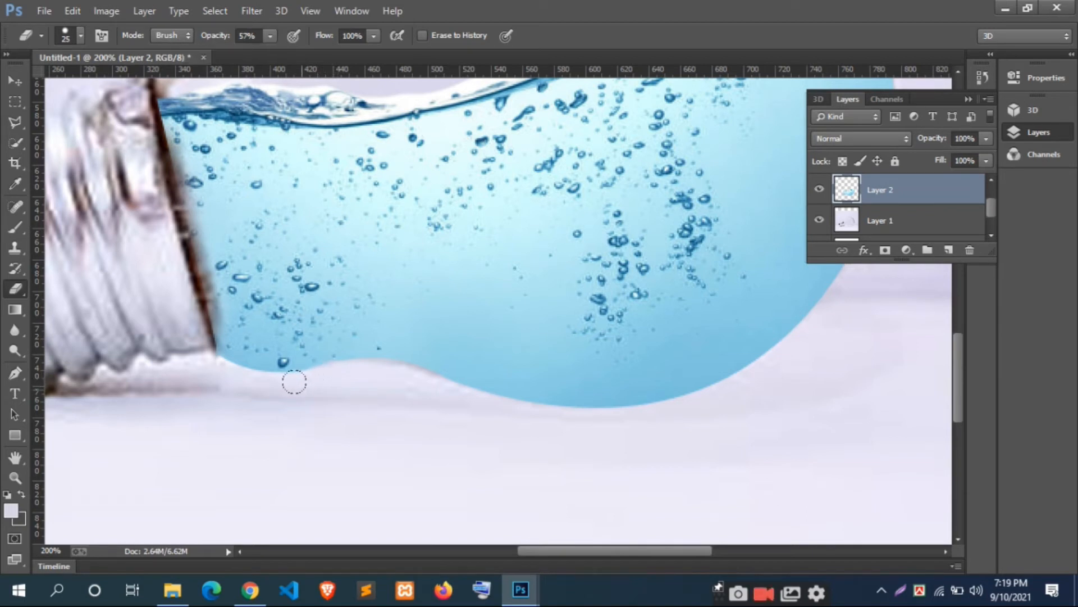
click(373, 36)
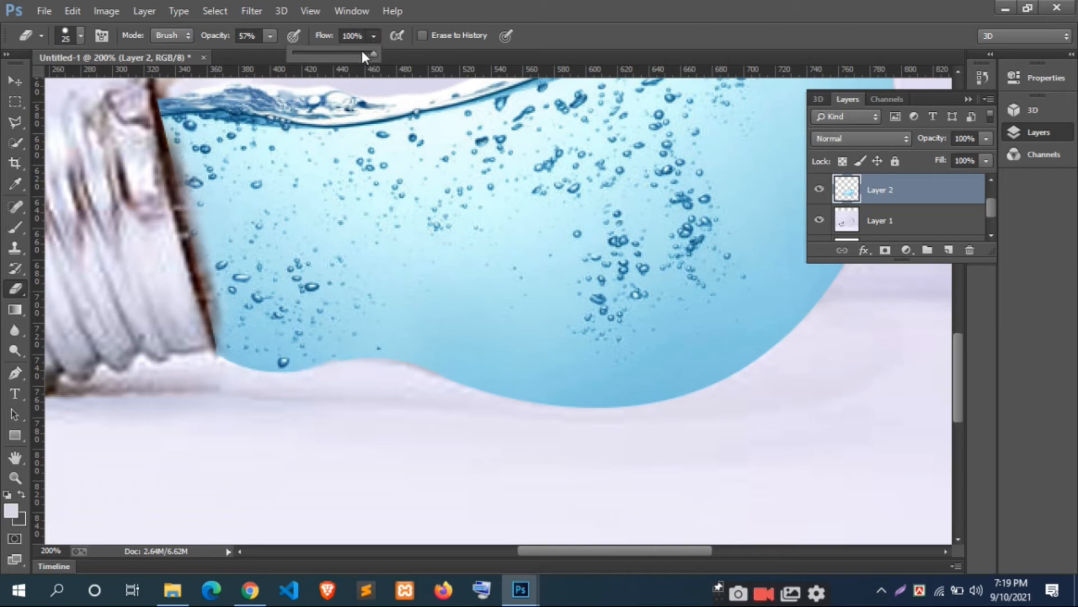
click(80, 35)
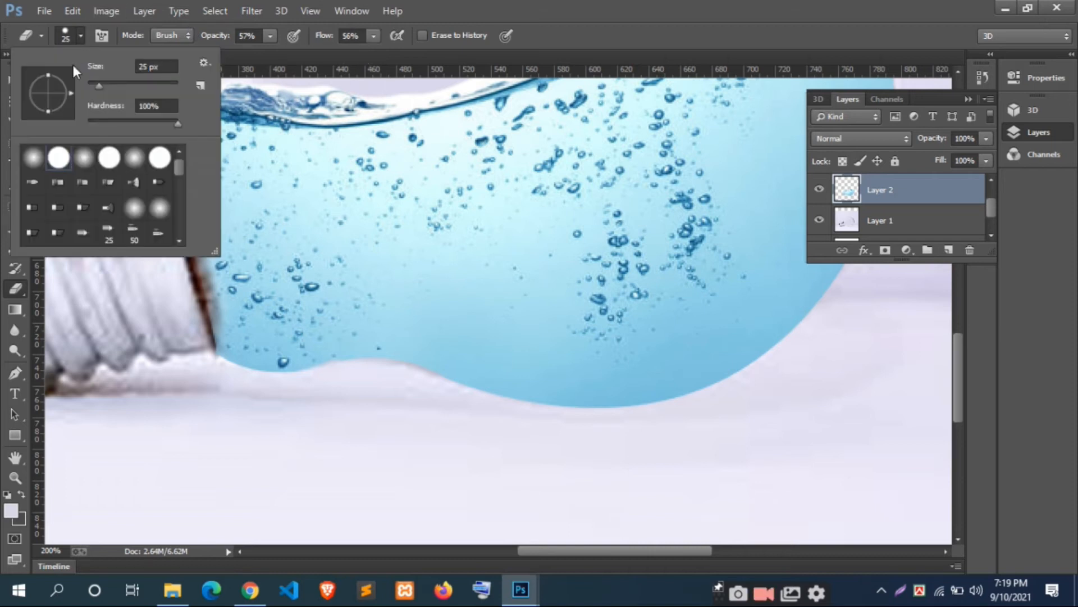
click(319, 372)
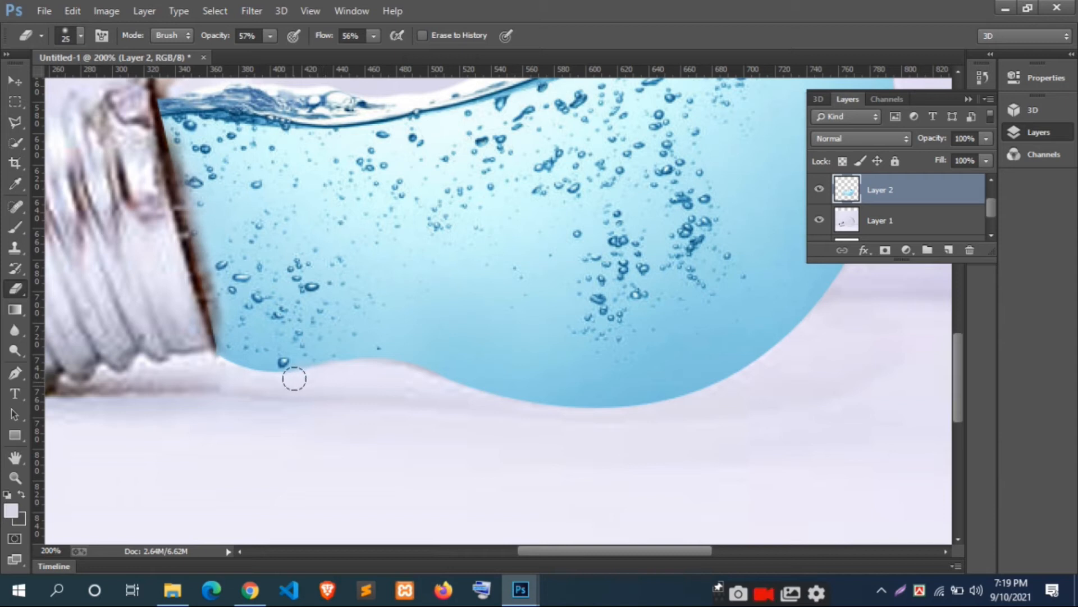
Step: Set Layer 2's opacity to 67% and softly erase the water overlapping the bulb's metal rim
drag(980, 145, 957, 159)
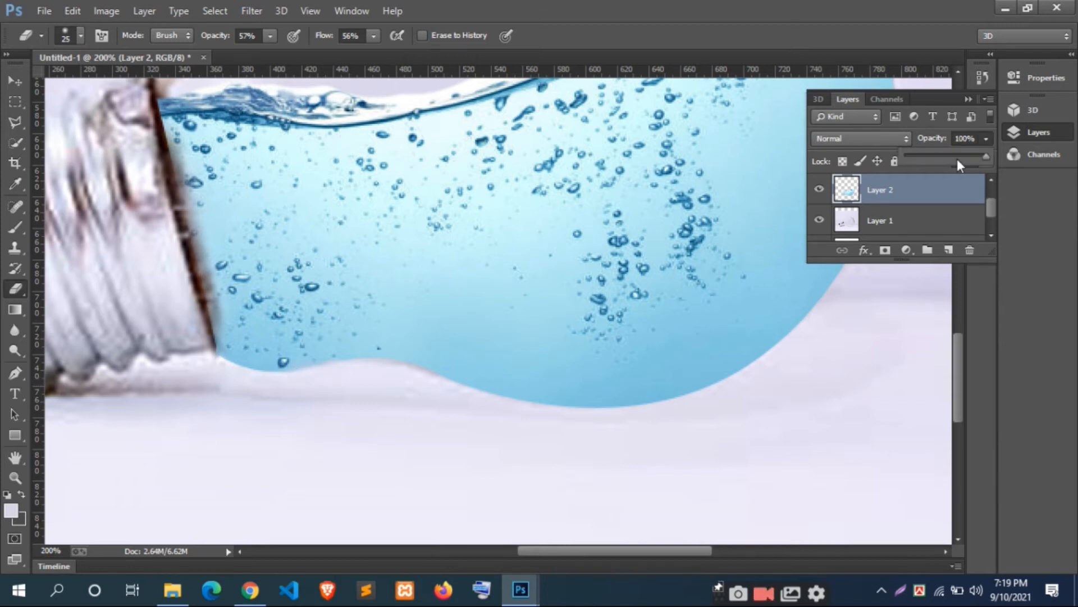
click(372, 370)
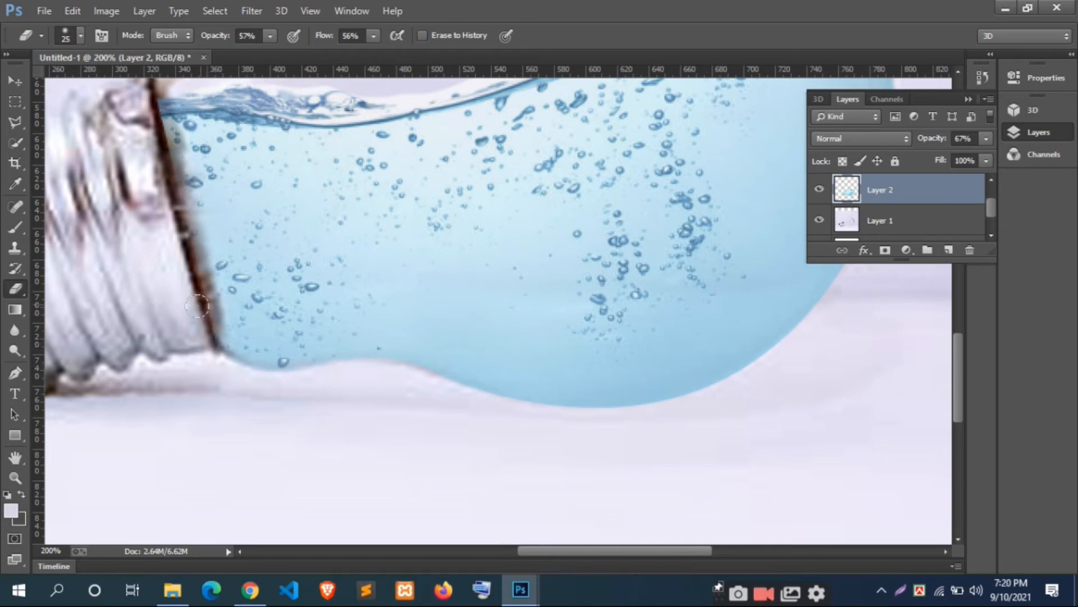
scroll(191, 317, up, 3)
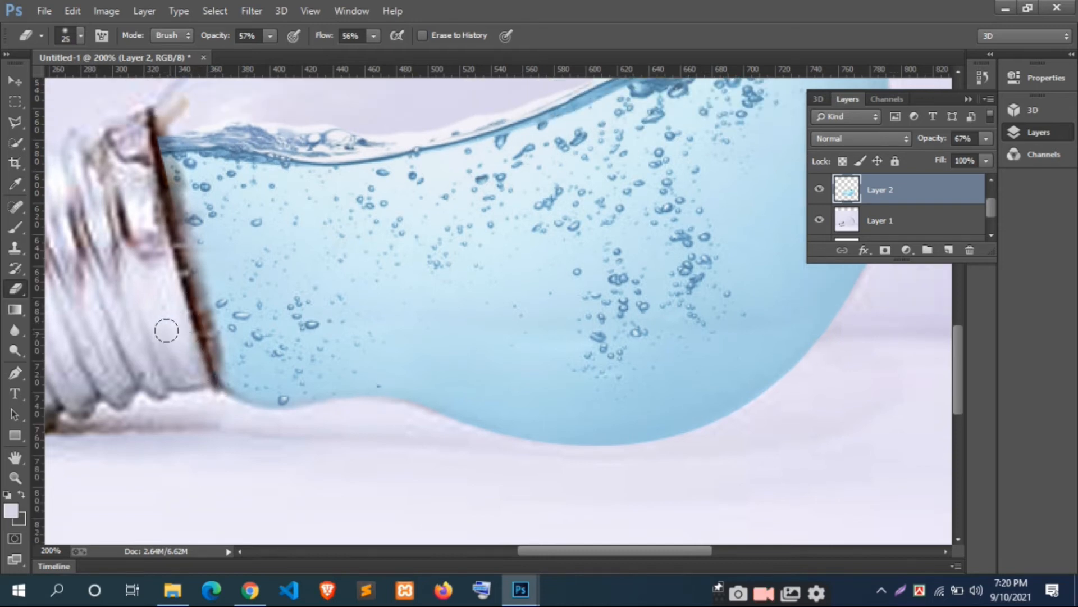
scroll(166, 330, up, 3)
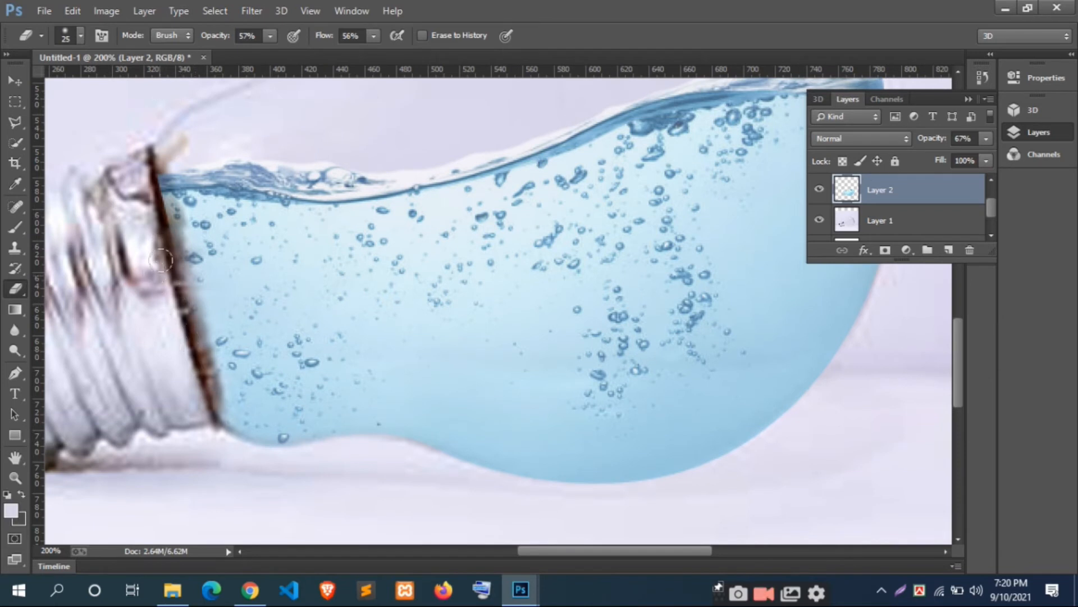
drag(155, 199, 151, 236)
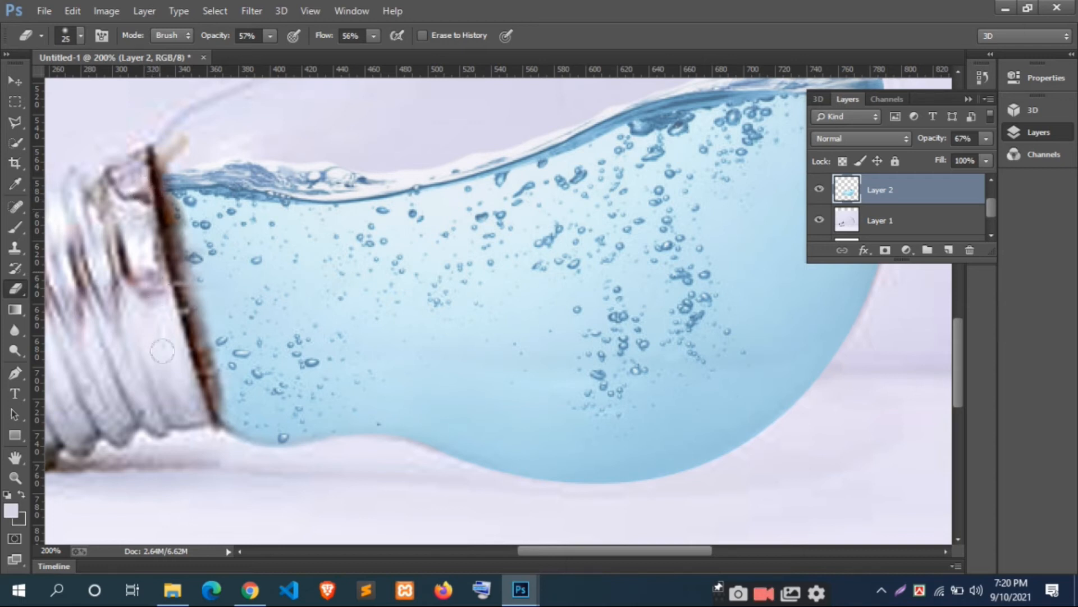
scroll(164, 348, down, 6)
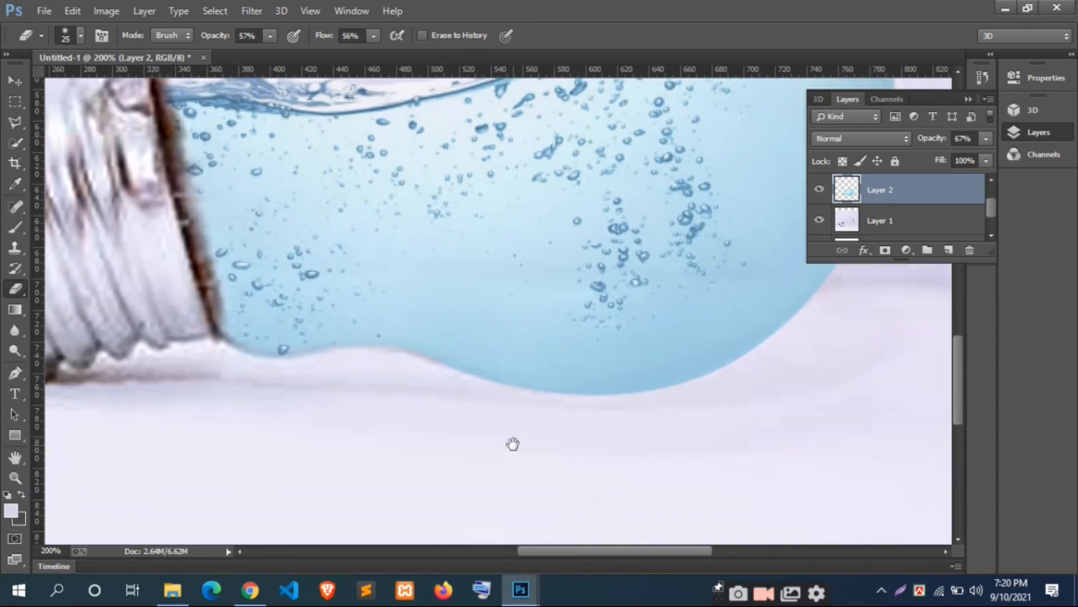
Step: Set Layer 2's fill to 61% and soften the water's lower edge along the glass
drag(513, 444, 337, 405)
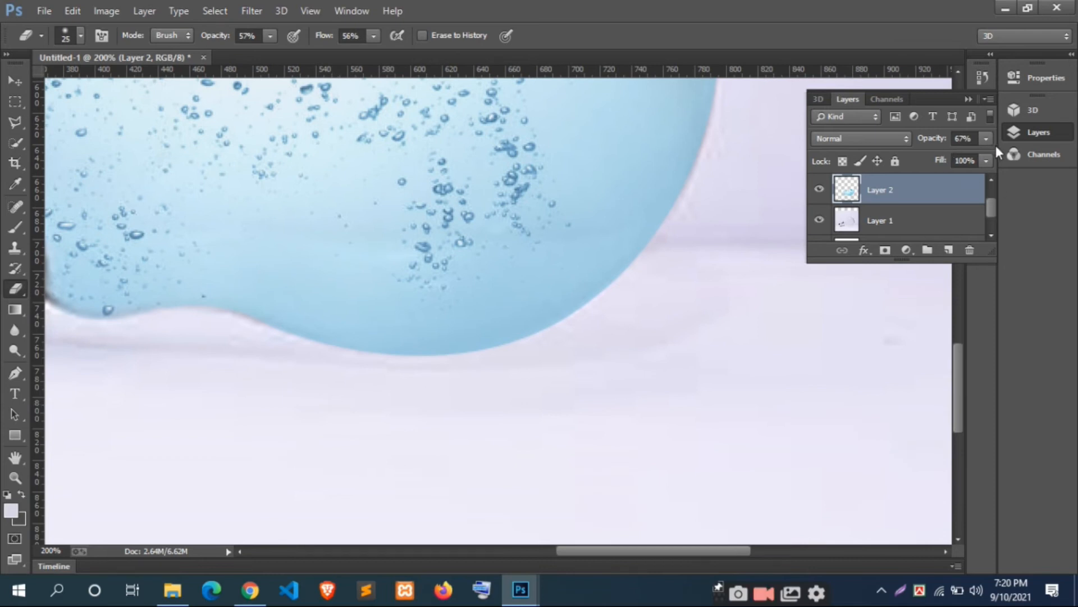
click(986, 161)
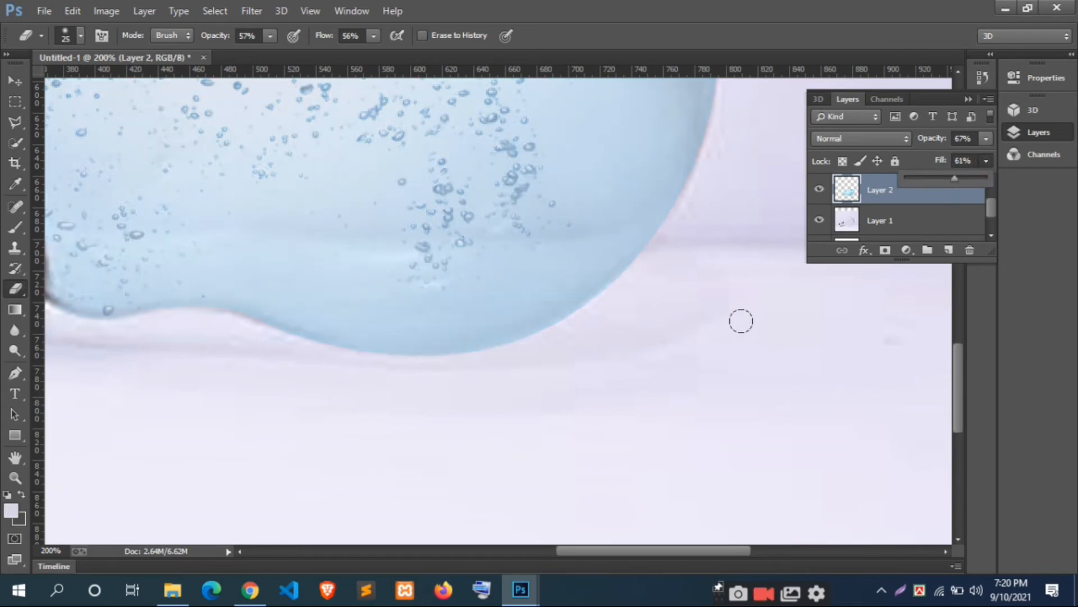
scroll(618, 366, up, 2)
click(286, 372)
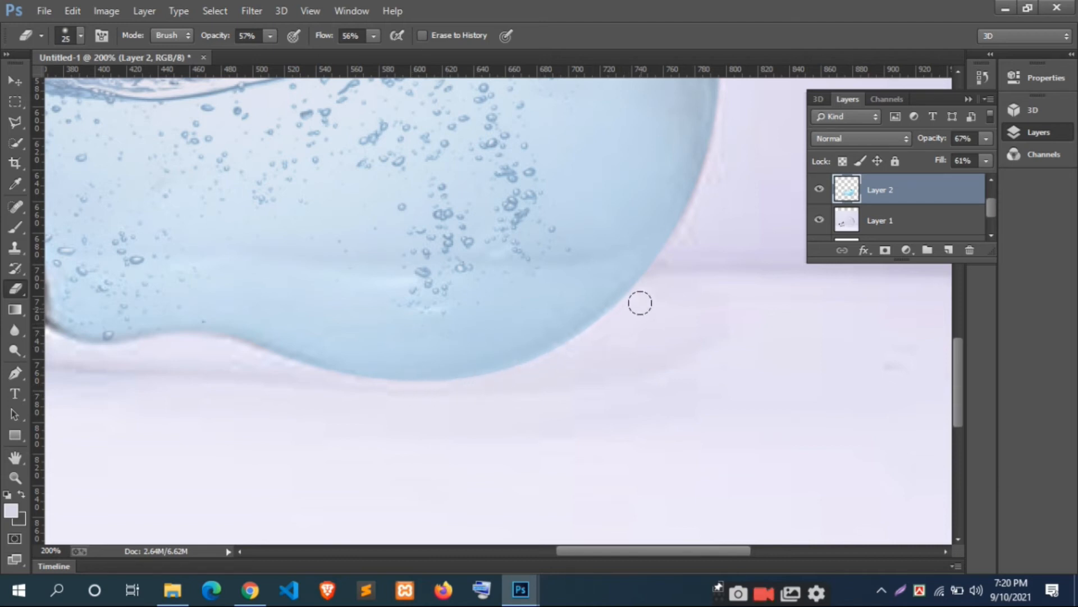
Step: Erase the water spilling past the rounded end of the bulb, up to the waterline
scroll(554, 359, up, 3)
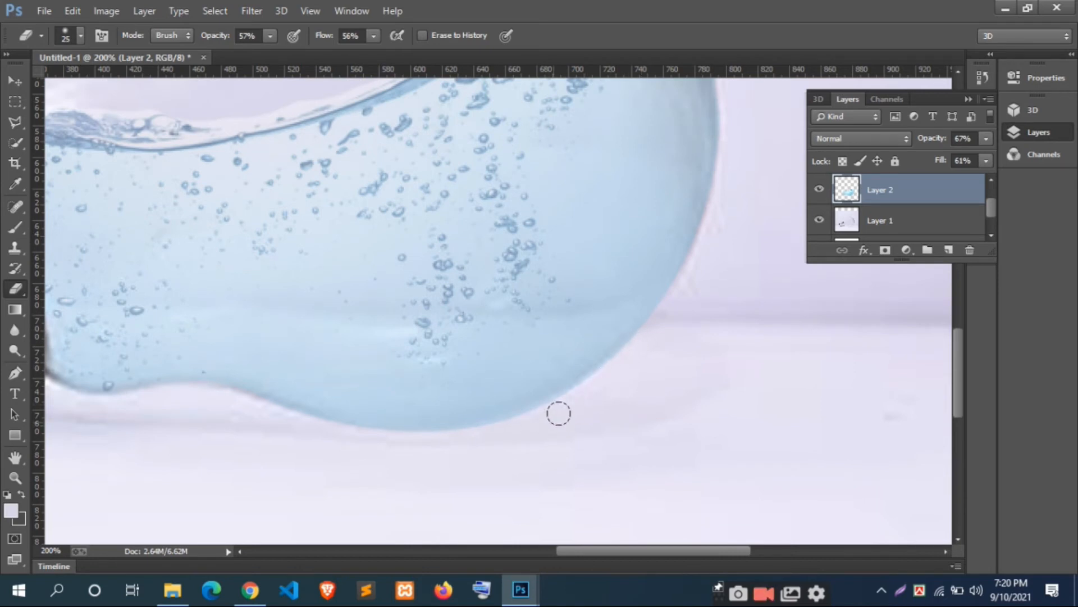
scroll(674, 331, up, 3)
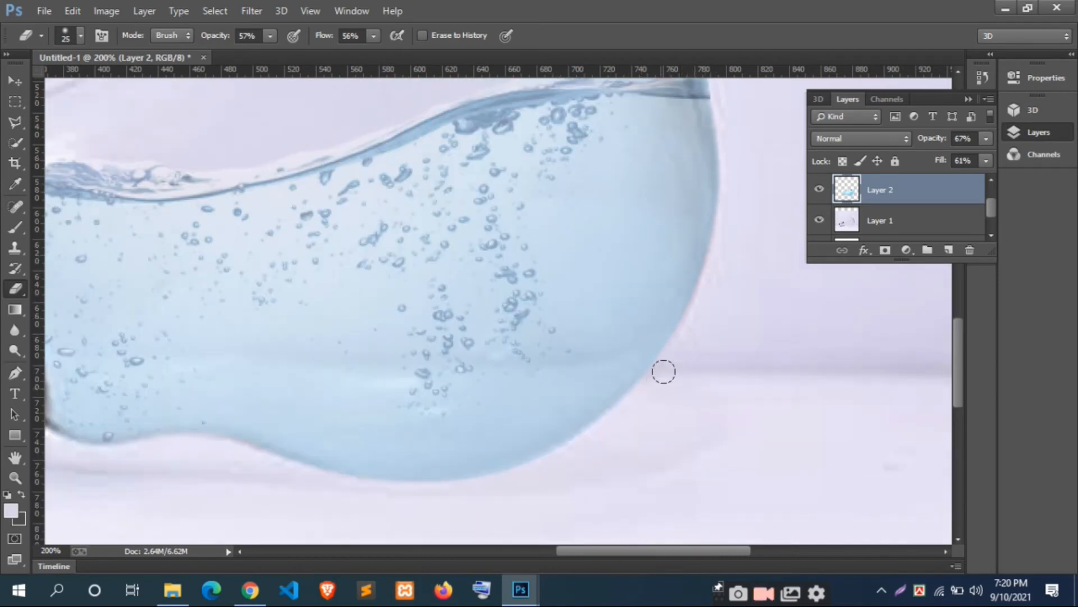
scroll(651, 393, up, 2)
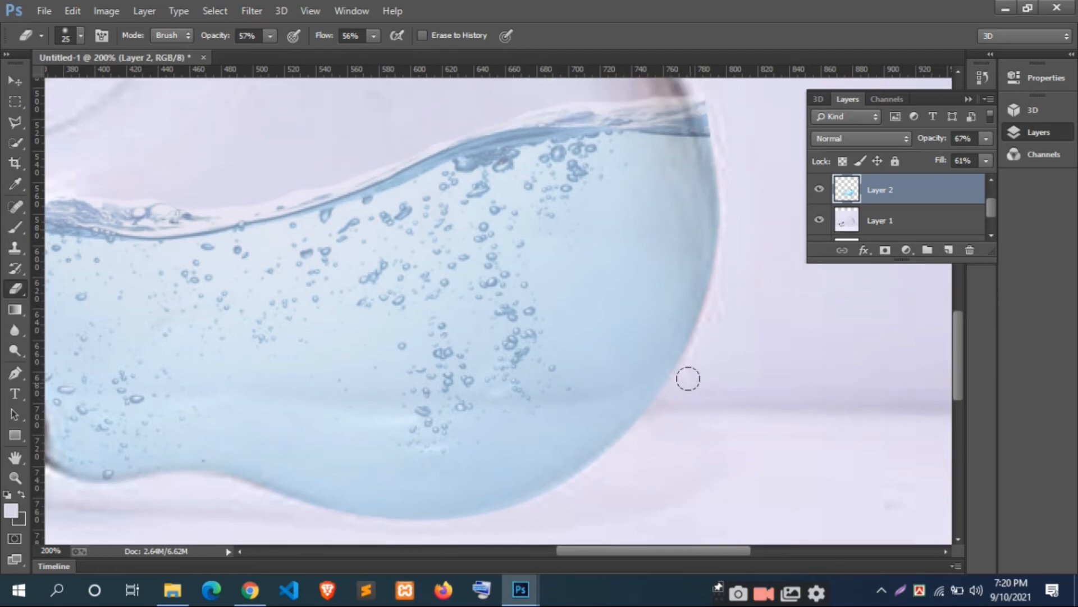
scroll(687, 387, up, 1)
scroll(690, 389, up, 1)
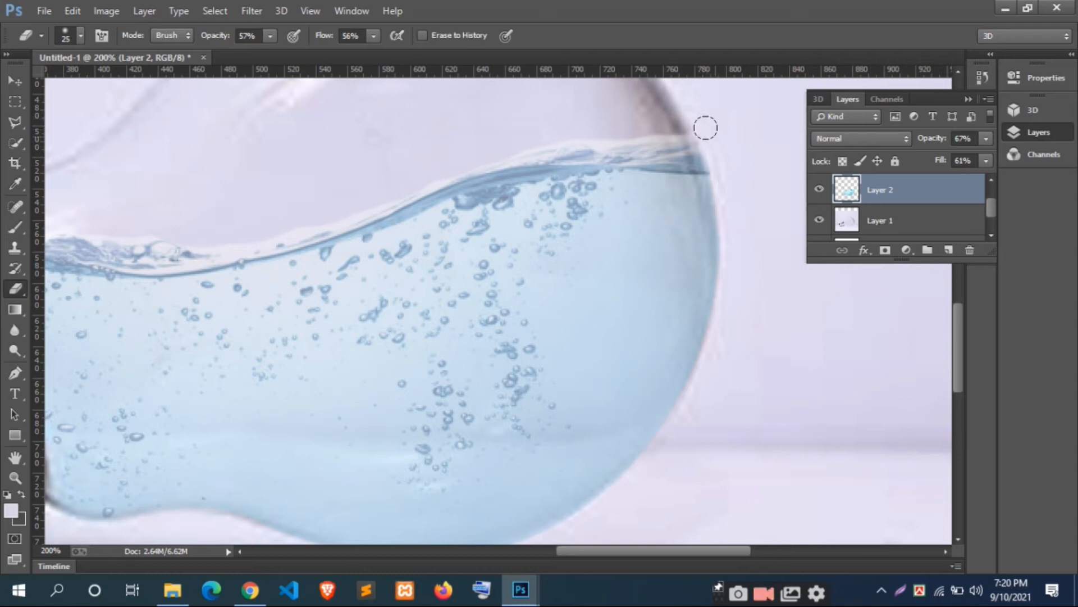
Step: Set the Eraser to 100% opacity with a 10 px brush and erase the white fringe above the waterline at the bulb's rounded end
scroll(727, 151, up, 1)
scroll(722, 153, up, 1)
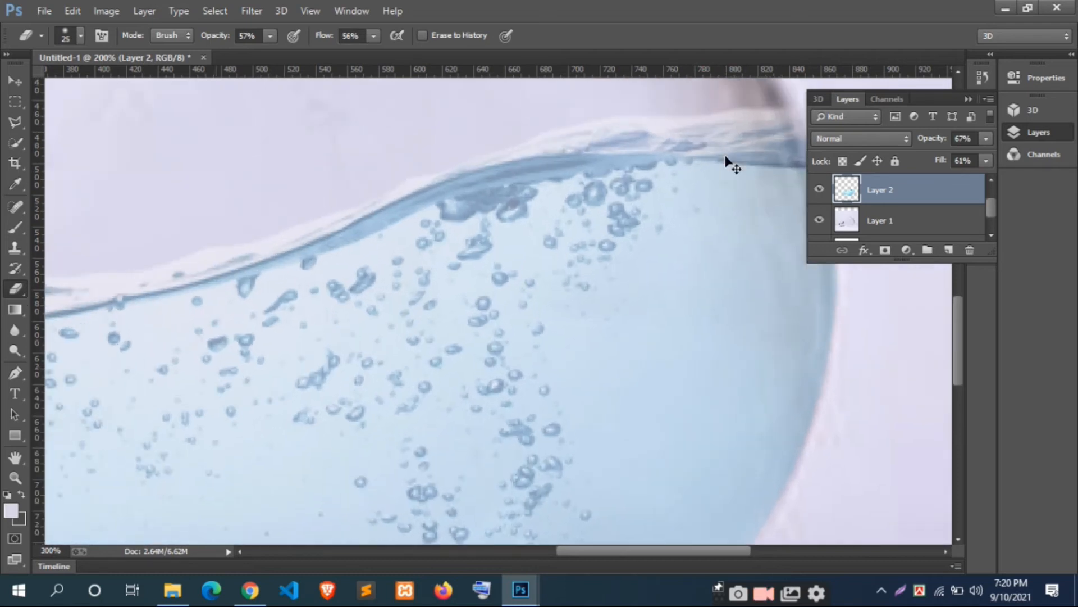
scroll(752, 139, up, 1)
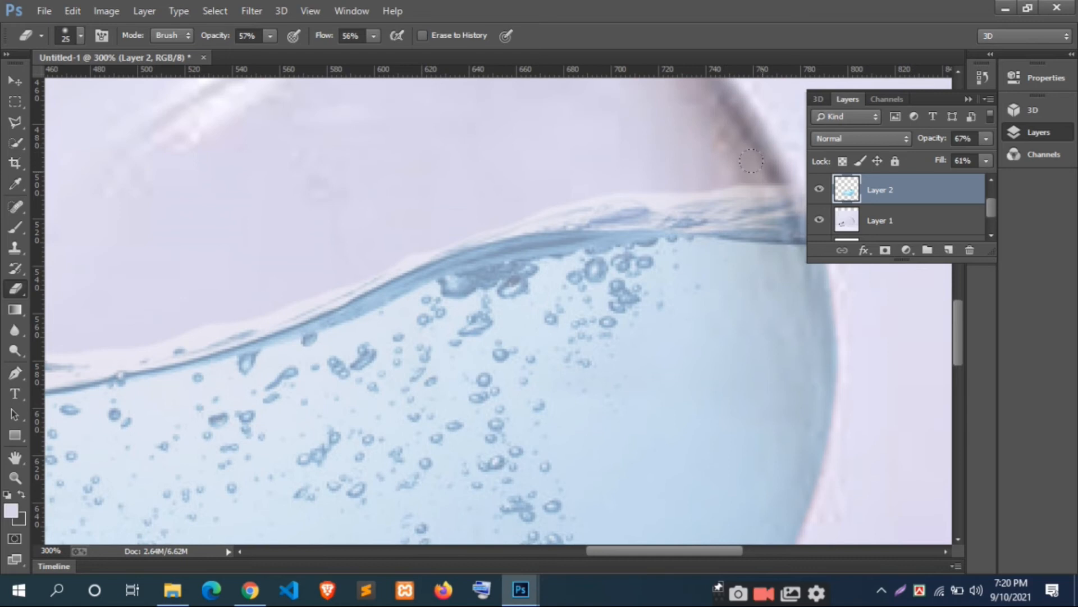
scroll(708, 174, right, 2)
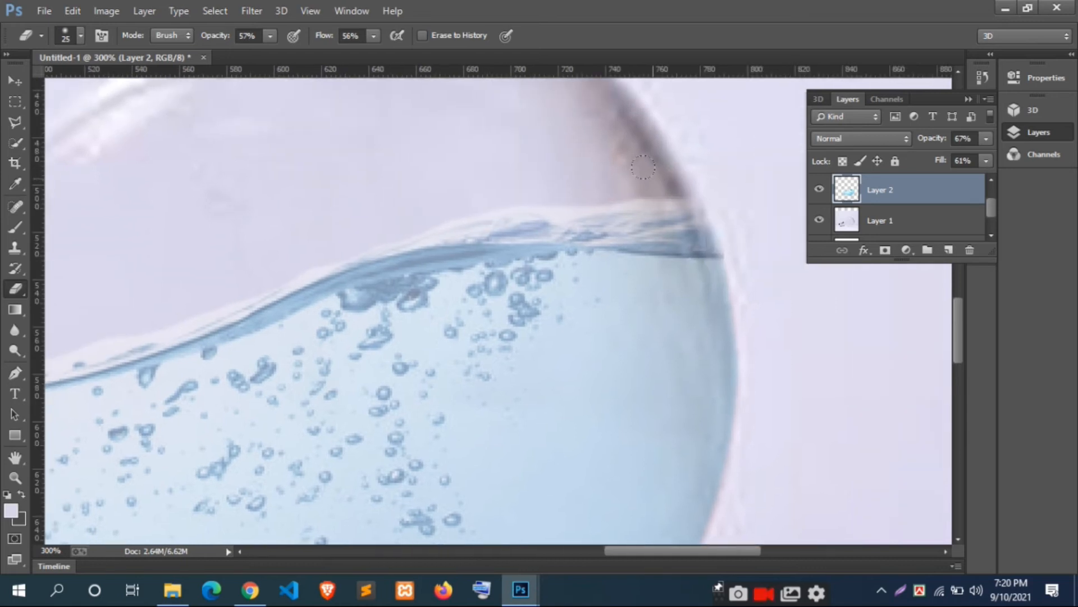
click(269, 36)
click(674, 200)
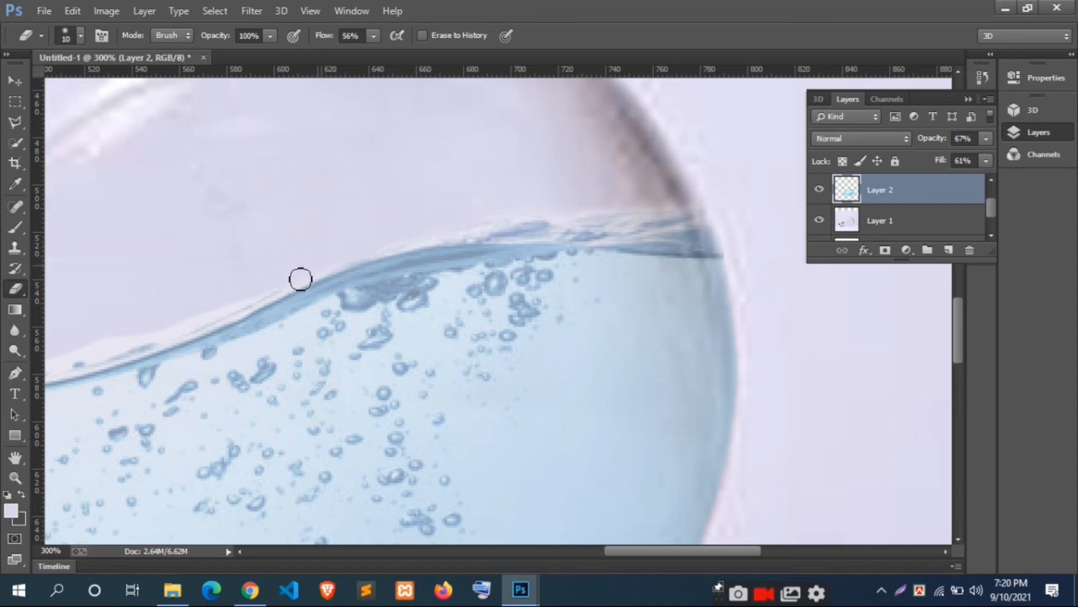
Step: Erase the pale fringe above the rest of the waterline toward the metal cap, enlarging the Eraser brush to 25 px
drag(258, 277, 466, 229)
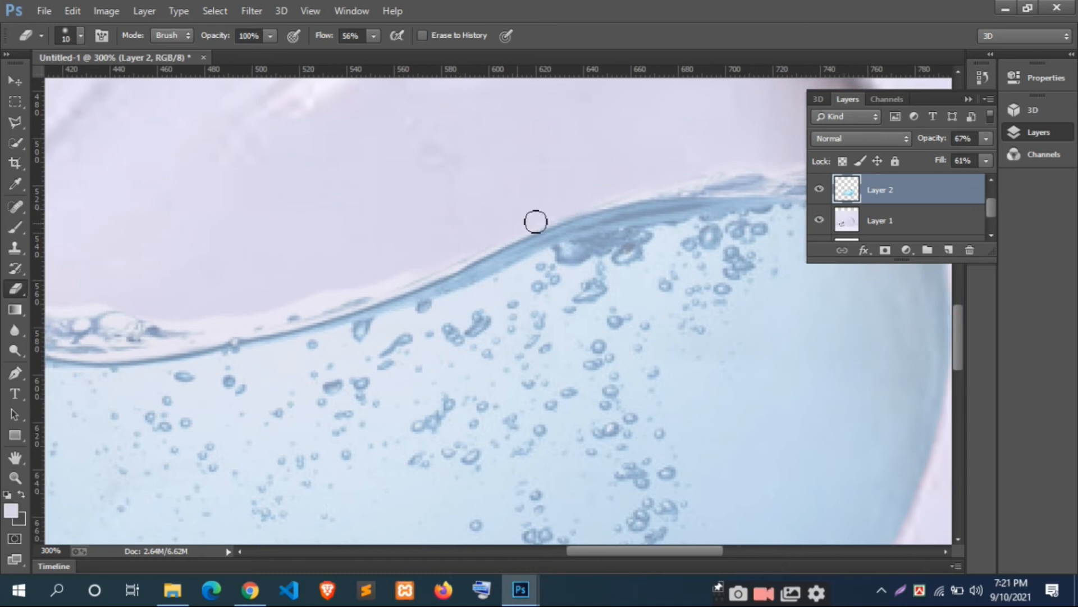
key(bracketright)
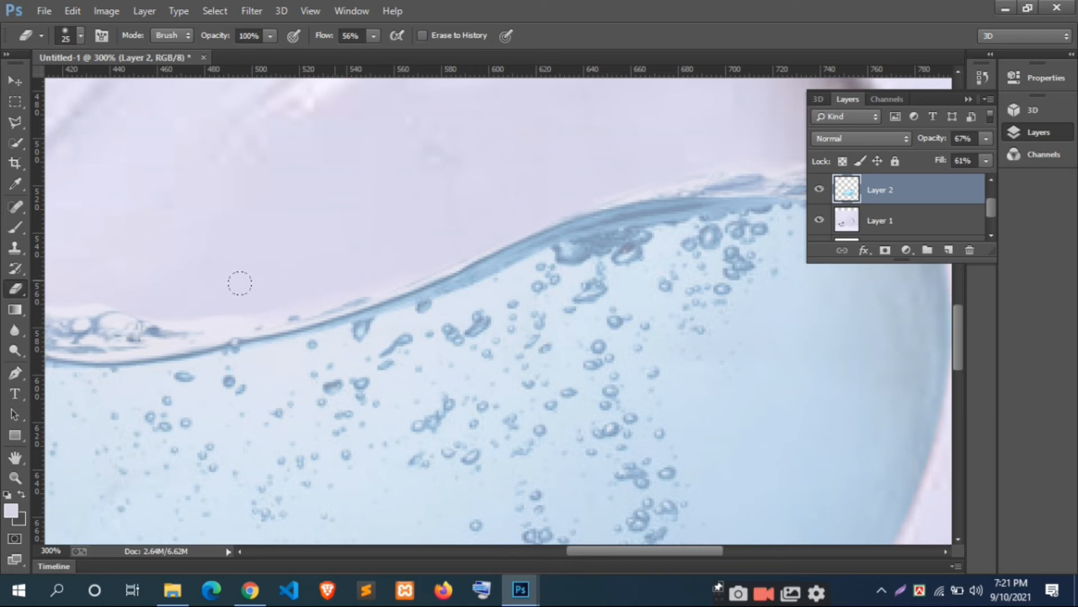
drag(255, 284, 493, 275)
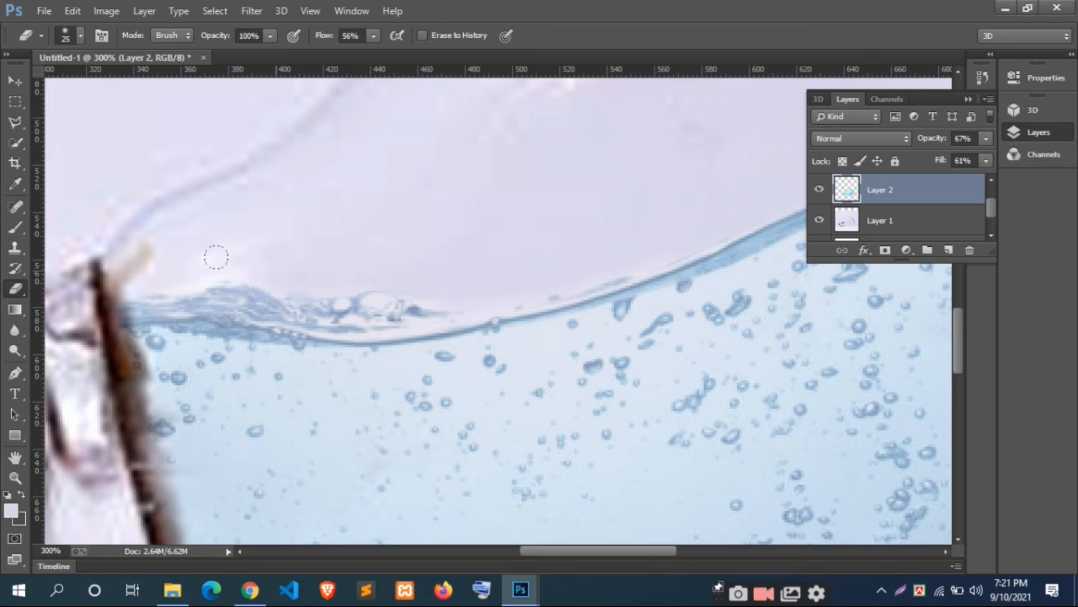
Step: Erase the water covering the dark inner edge of the metal cap
scroll(130, 256, down, 2)
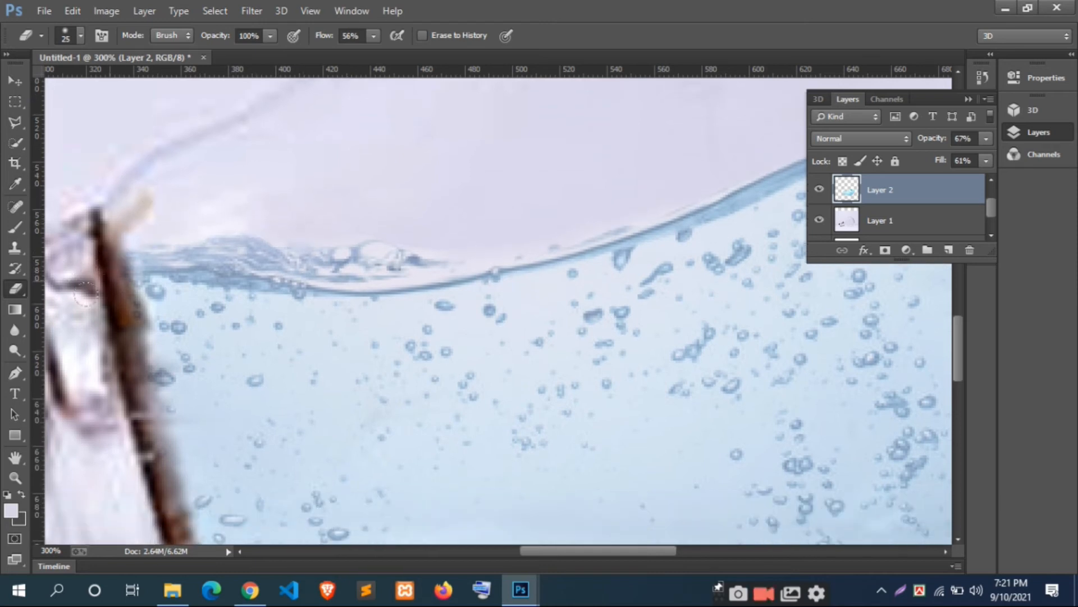
scroll(96, 247, down, 3)
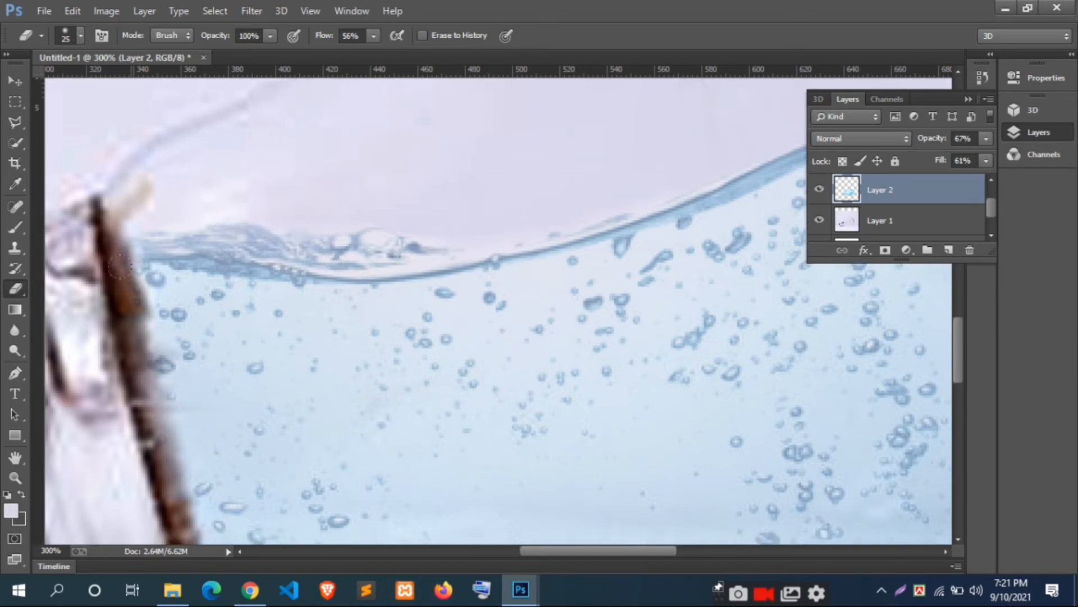
scroll(110, 313, down, 2)
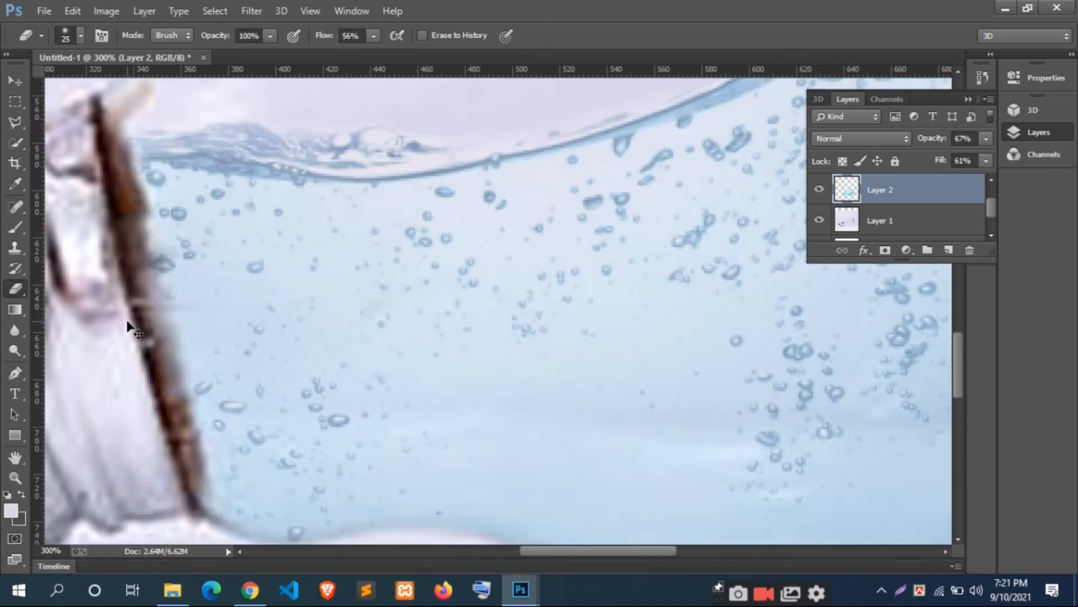
Step: Set Layer 2's opacity and fill to 100%
key(ctrl+0)
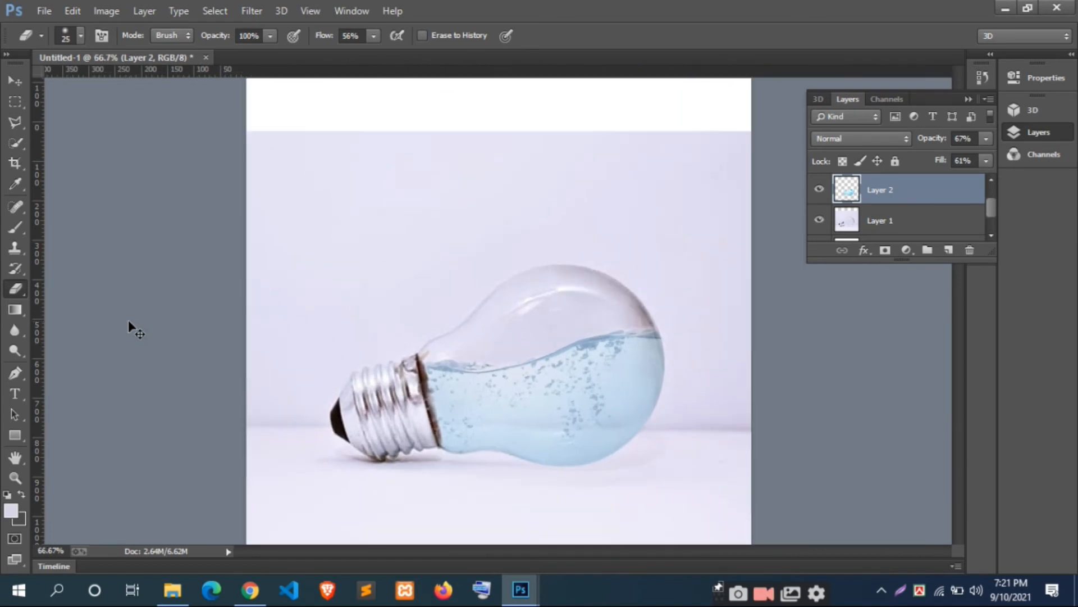
click(986, 138)
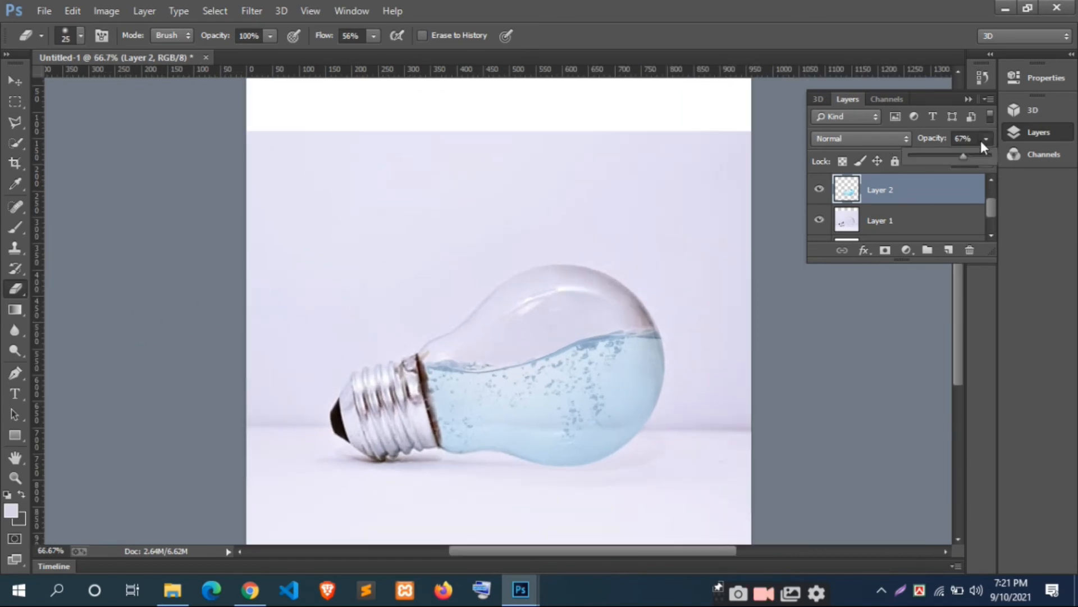
drag(970, 162, 1014, 167)
click(986, 161)
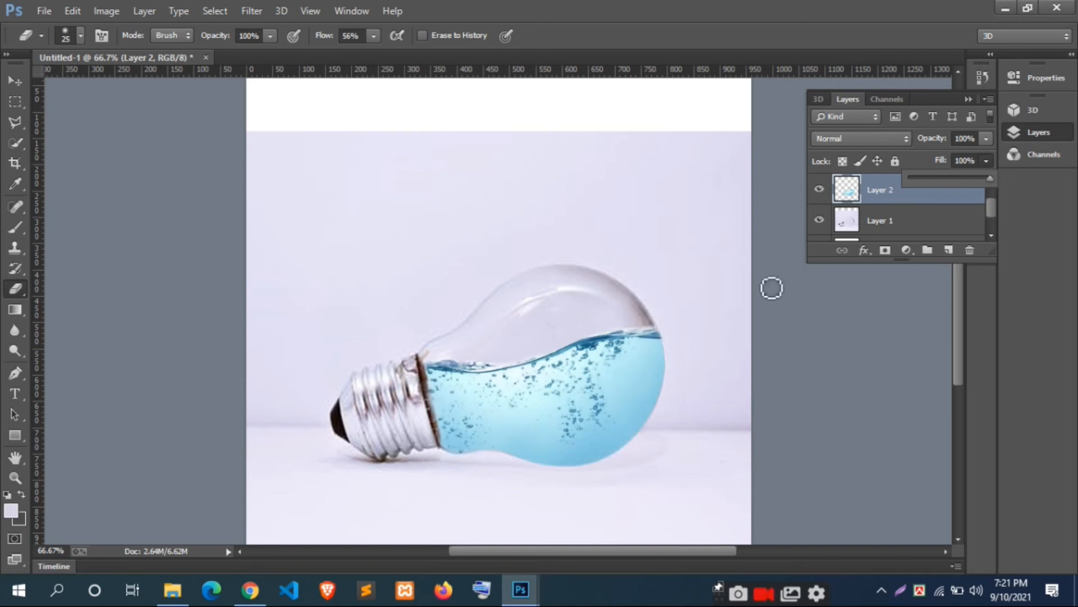
Step: Erase the remaining white fringe above the water surface where it meets the bulb's rounded end
key(ctrl+plus)
key(ctrl+plus)
drag(775, 327, 553, 258)
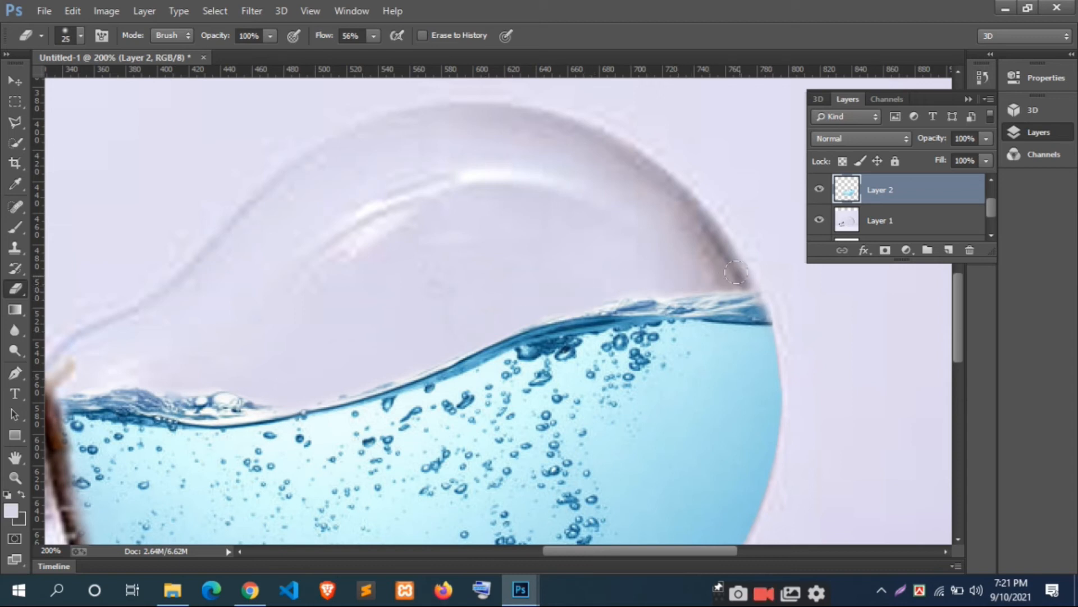
scroll(616, 286, down, 2)
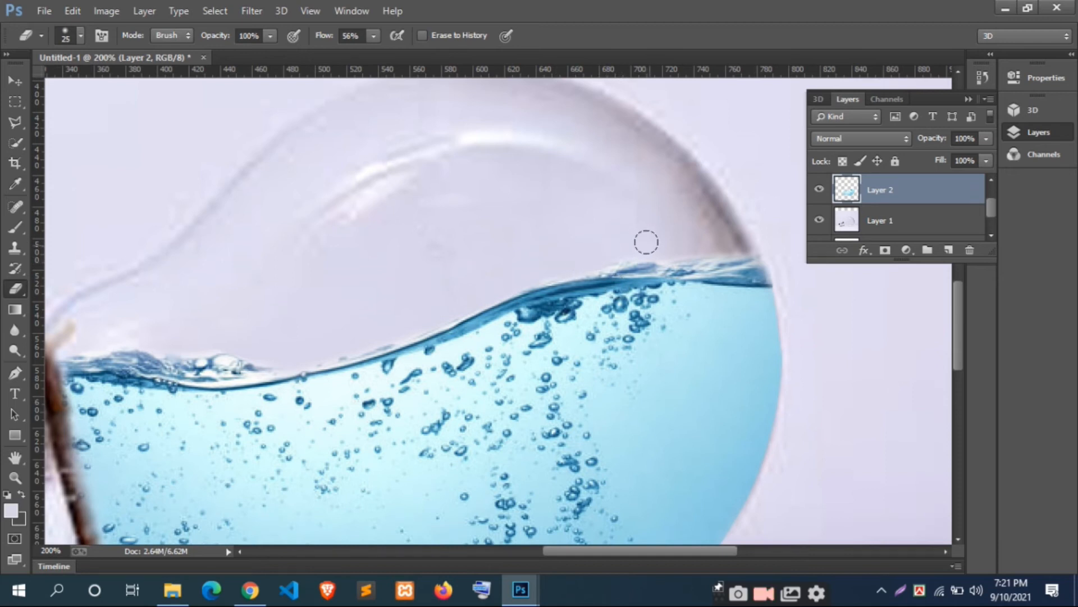
scroll(786, 226, down, 1)
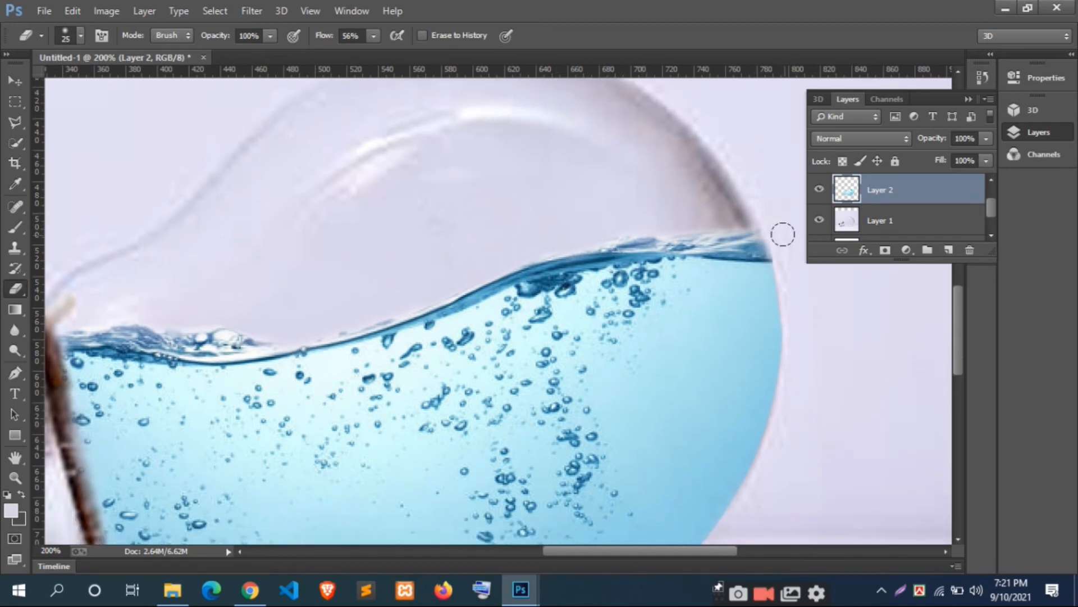
scroll(780, 226, down, 1)
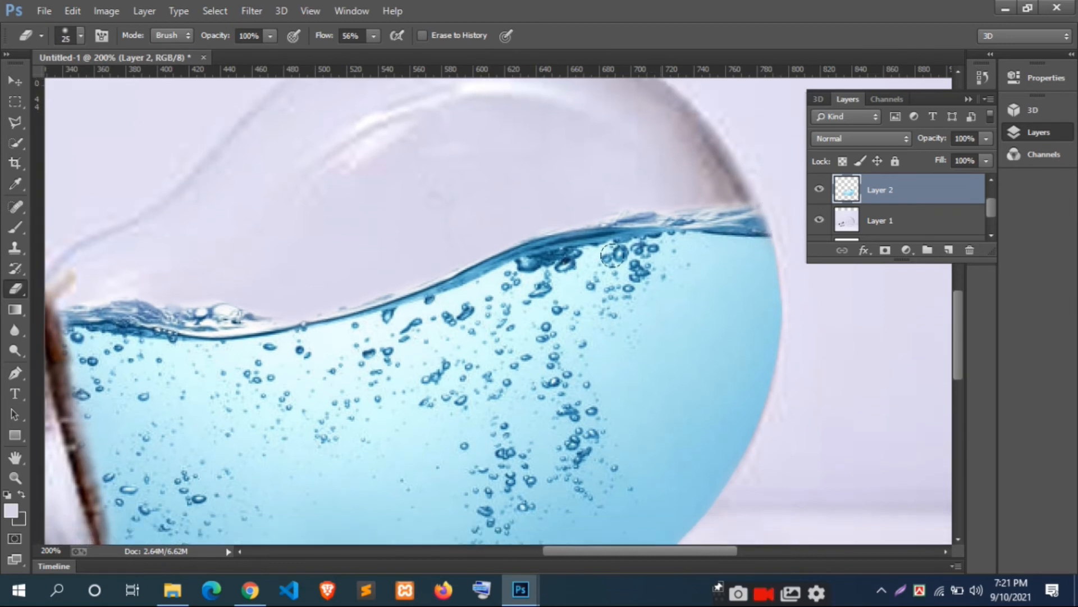
Step: Set the Eraser to 46% opacity and soften the splash near the neck and the water along the metal rim
click(271, 36)
click(217, 310)
drag(226, 319, 270, 315)
scroll(320, 282, down, 5)
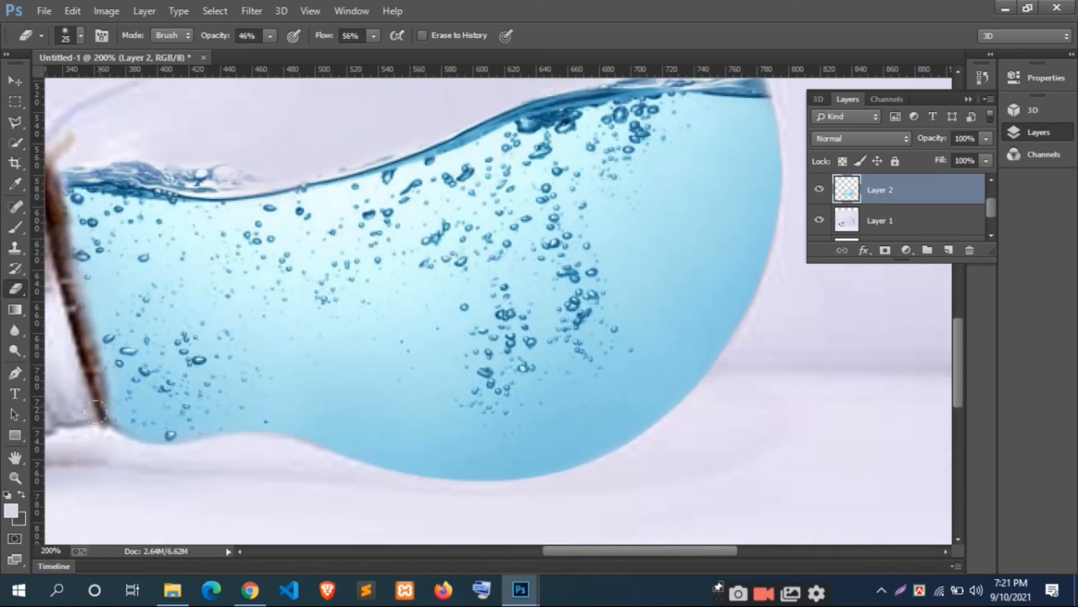
drag(81, 331, 90, 368)
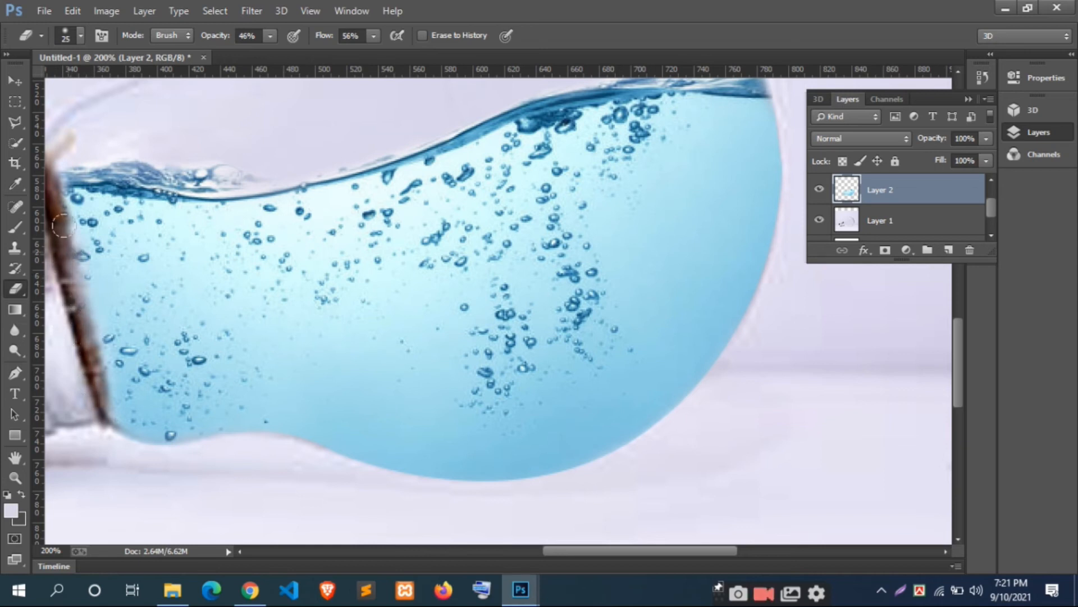
Step: Apply the Camera Raw filter to the water on Layer 2, with Blue Primary hue -38 and saturation +36 in Camera Calibration
key(ctrl+minus)
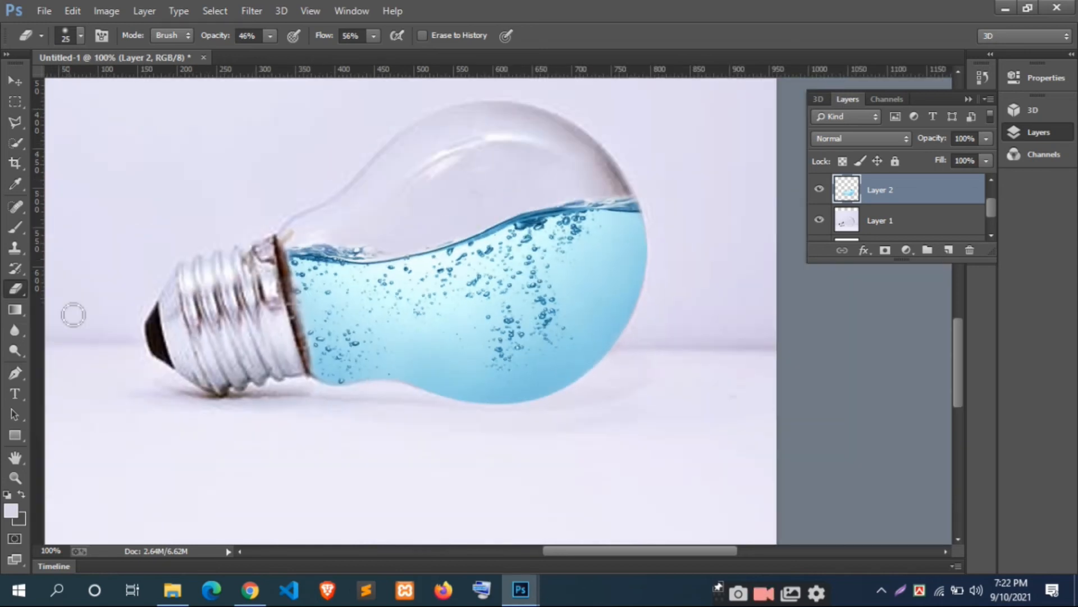
scroll(532, 345, up, 1)
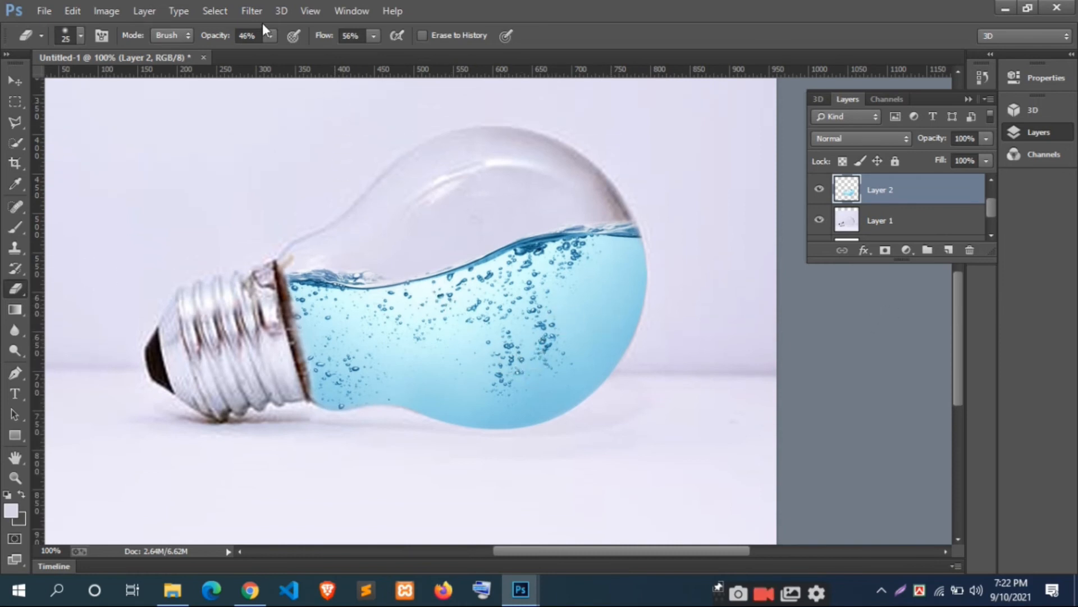
click(252, 11)
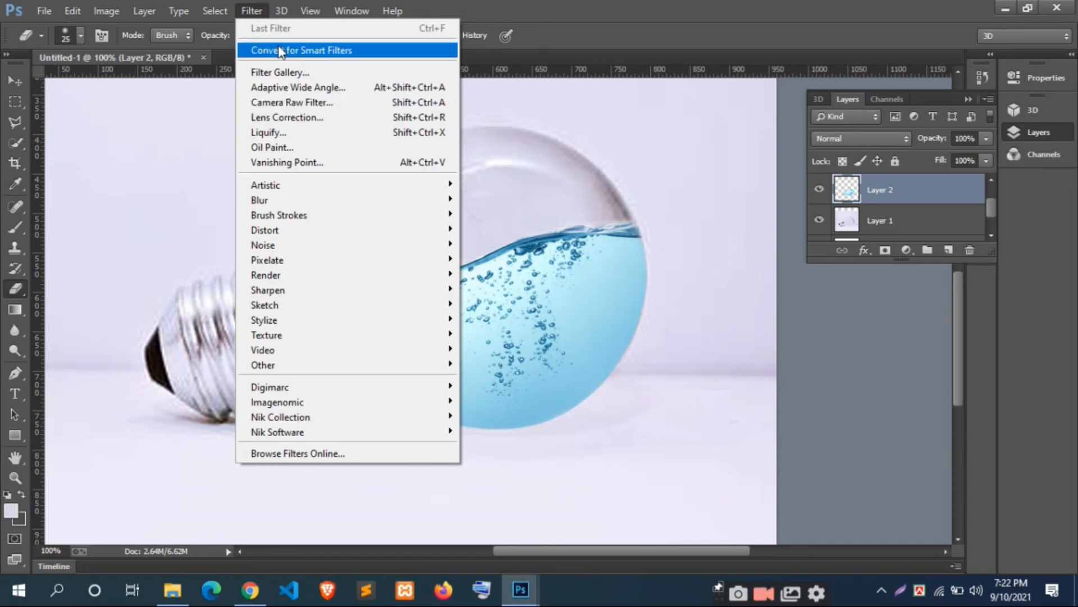
click(268, 6)
click(261, 6)
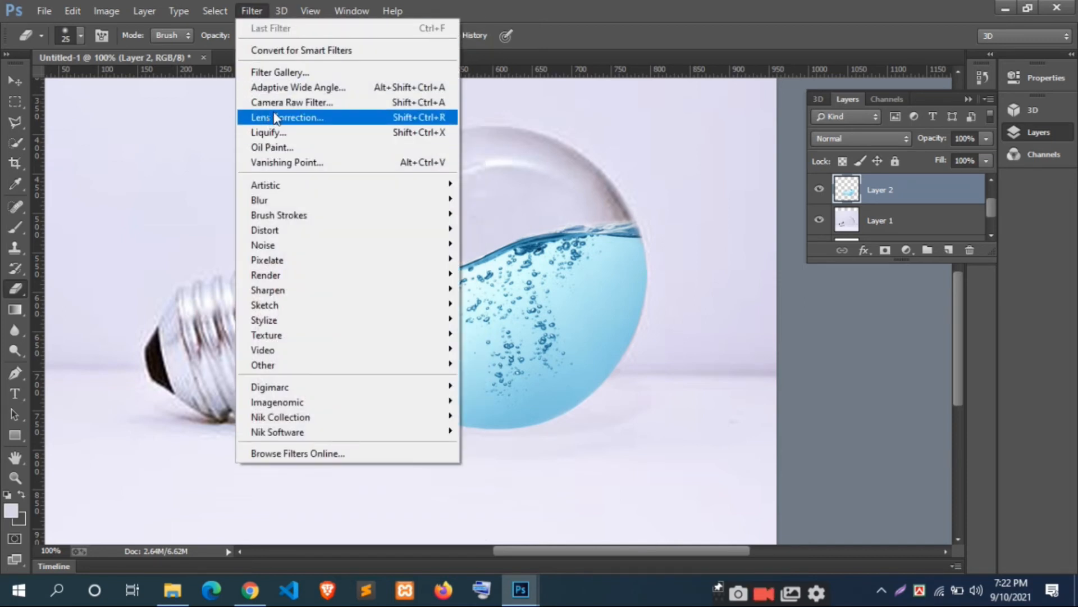
click(288, 102)
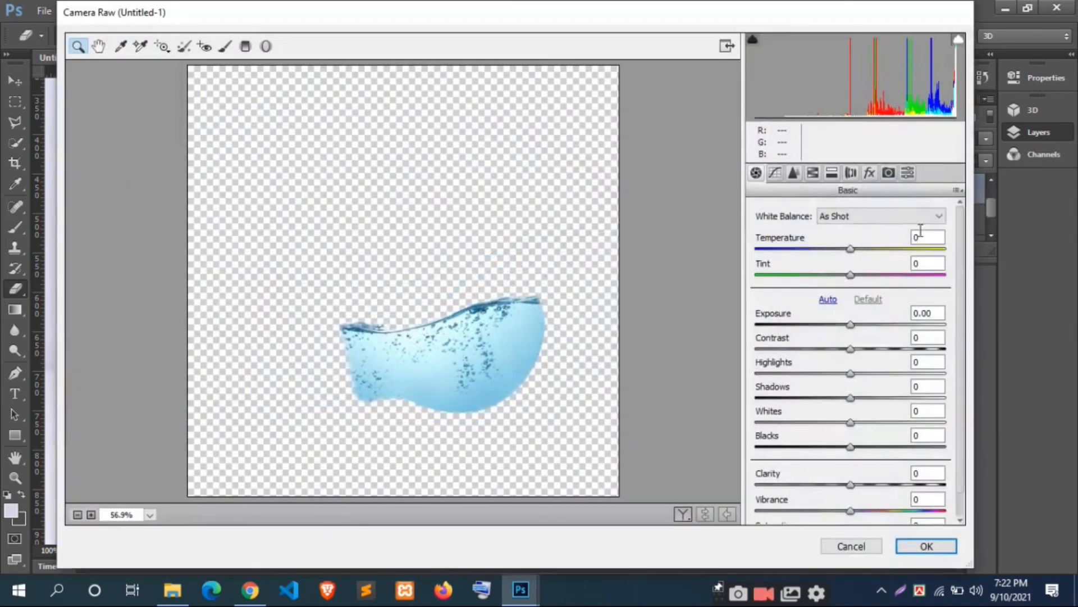
click(889, 173)
drag(855, 471, 889, 495)
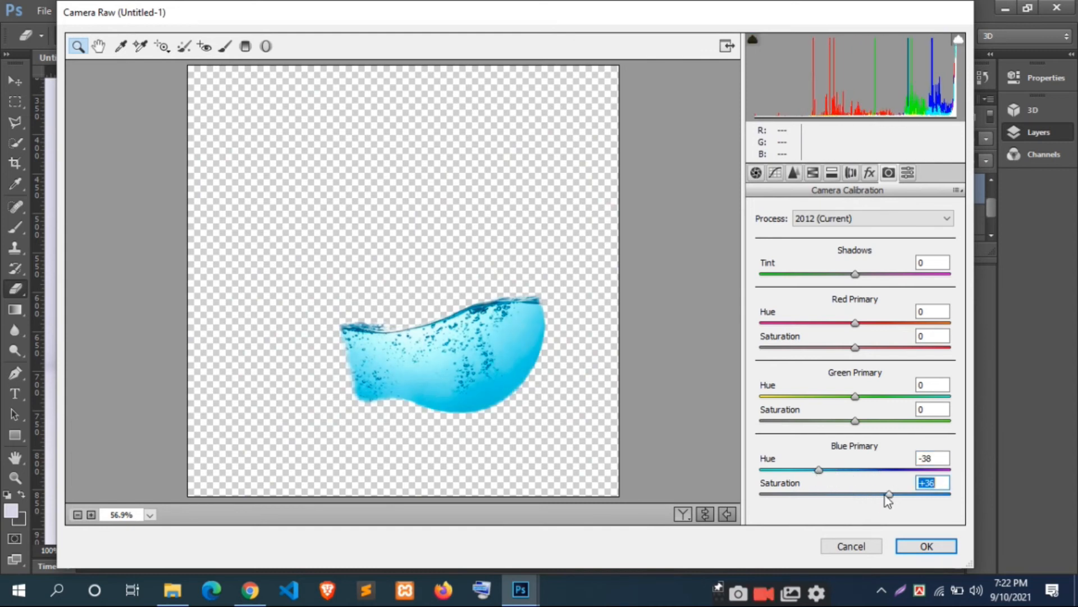
click(927, 546)
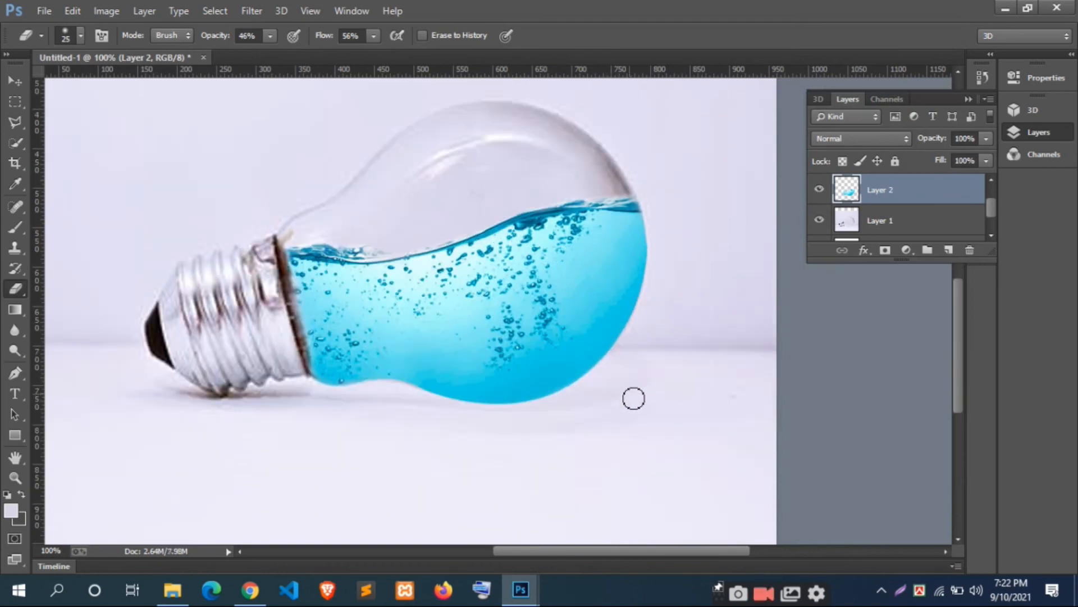
Step: Show the goldfish layer, Layer 3, above the water layer
scroll(629, 405, down, 1)
scroll(626, 412, down, 1)
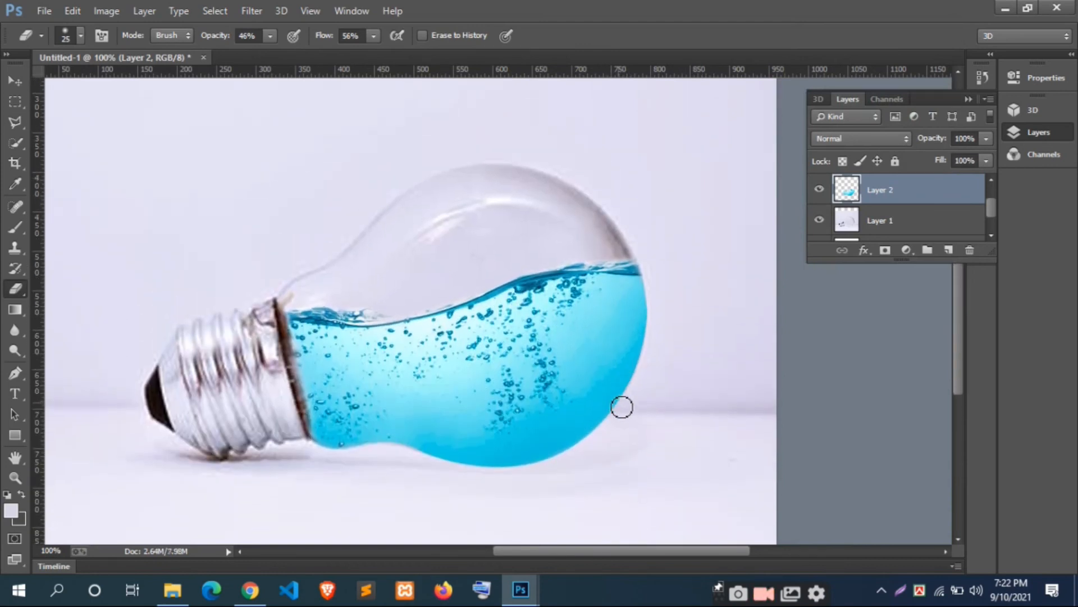
scroll(522, 354, up, 3)
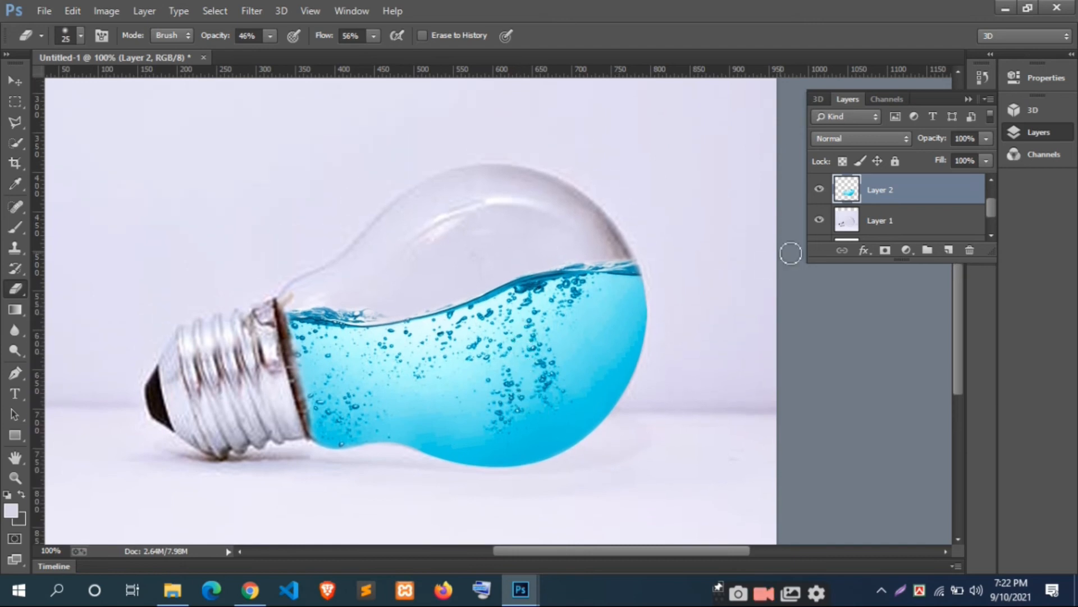
scroll(875, 225, up, 1)
click(820, 191)
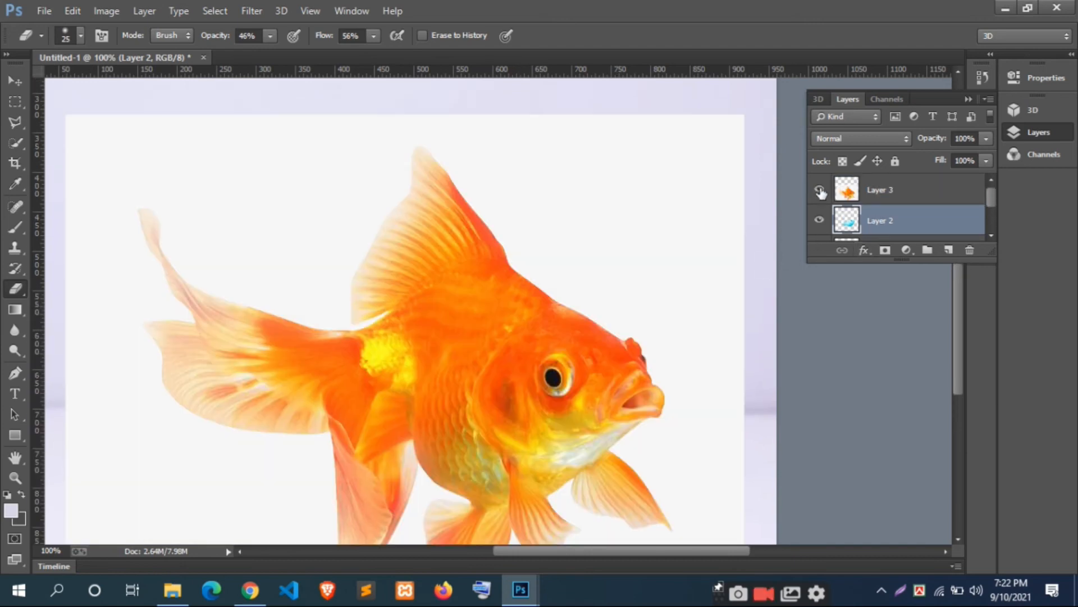
key(ctrl+t)
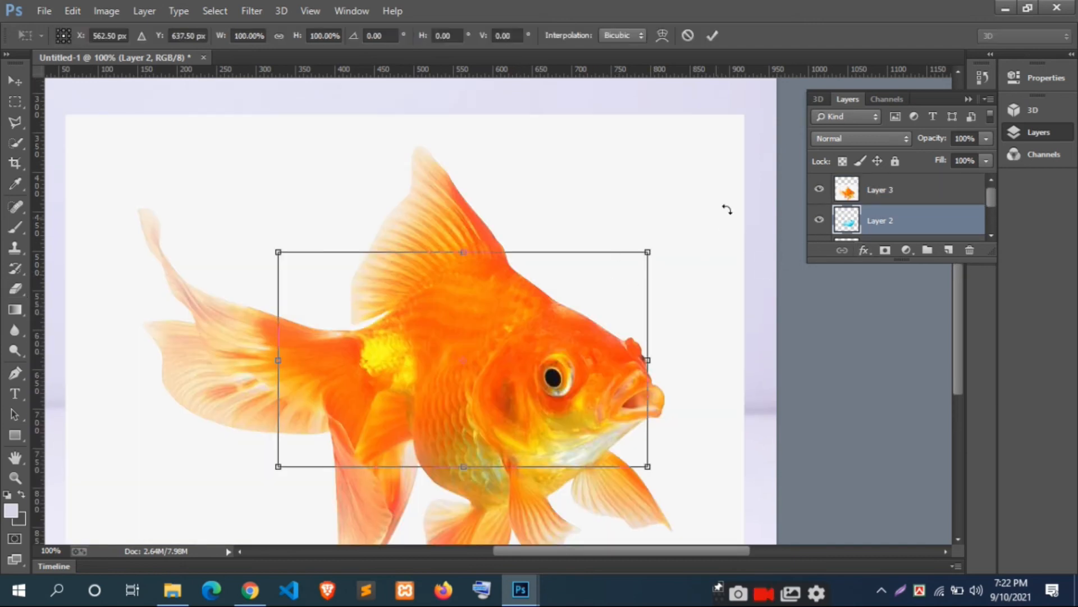
click(712, 36)
key(e)
Step: Scale the goldfish image on Layer 3 to about 52% and place it over the bulb
click(914, 197)
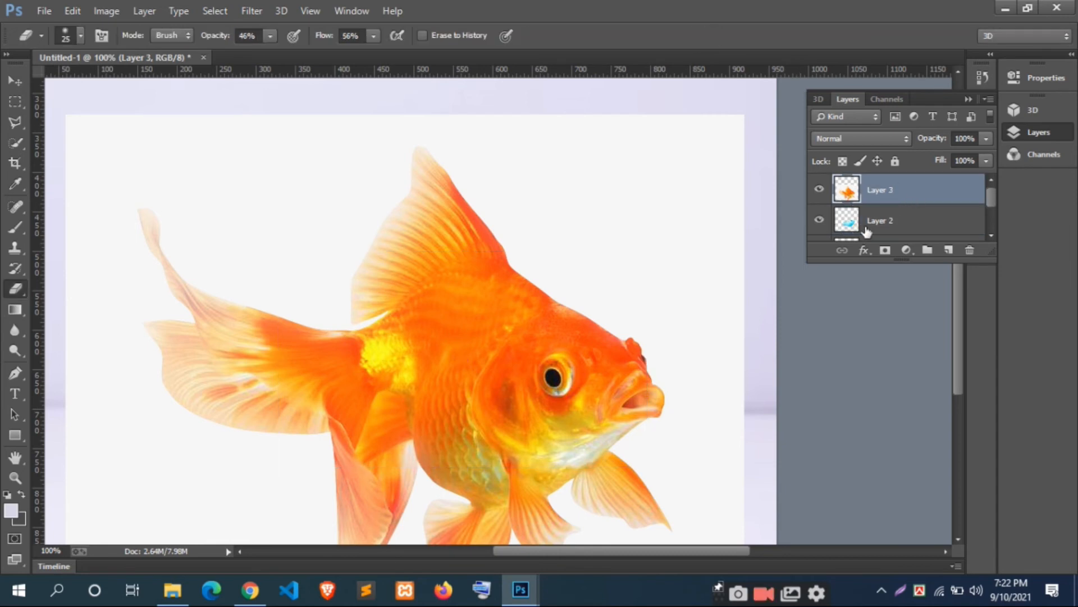
key(ctrl+t)
drag(731, 121, 304, 259)
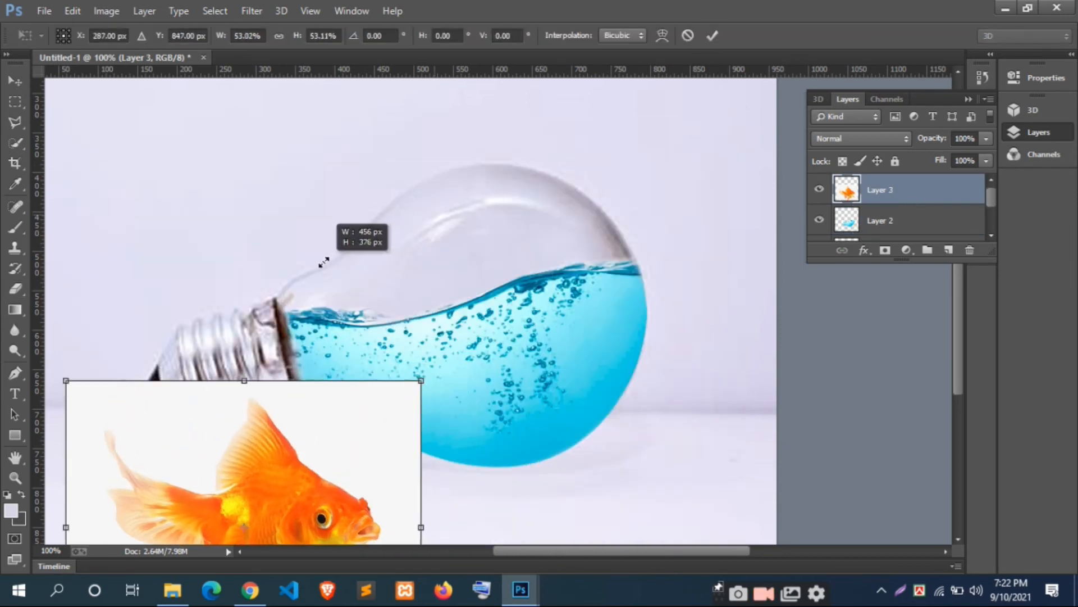
drag(333, 382, 460, 218)
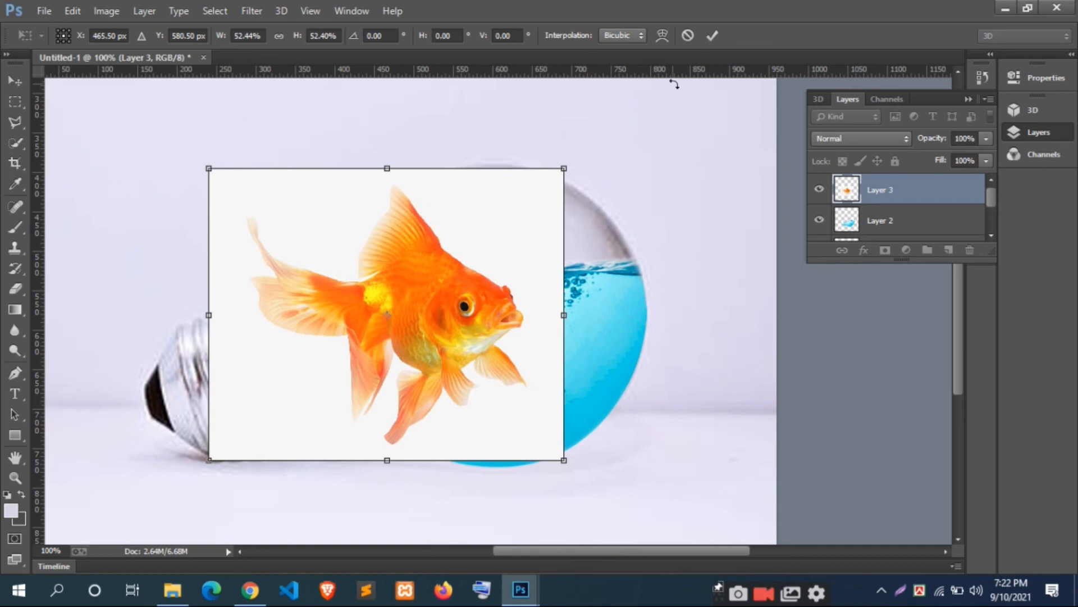
click(712, 35)
Step: Select the white background around the goldfish with the Magic Wand, delete it and clear the selection
right_click(20, 140)
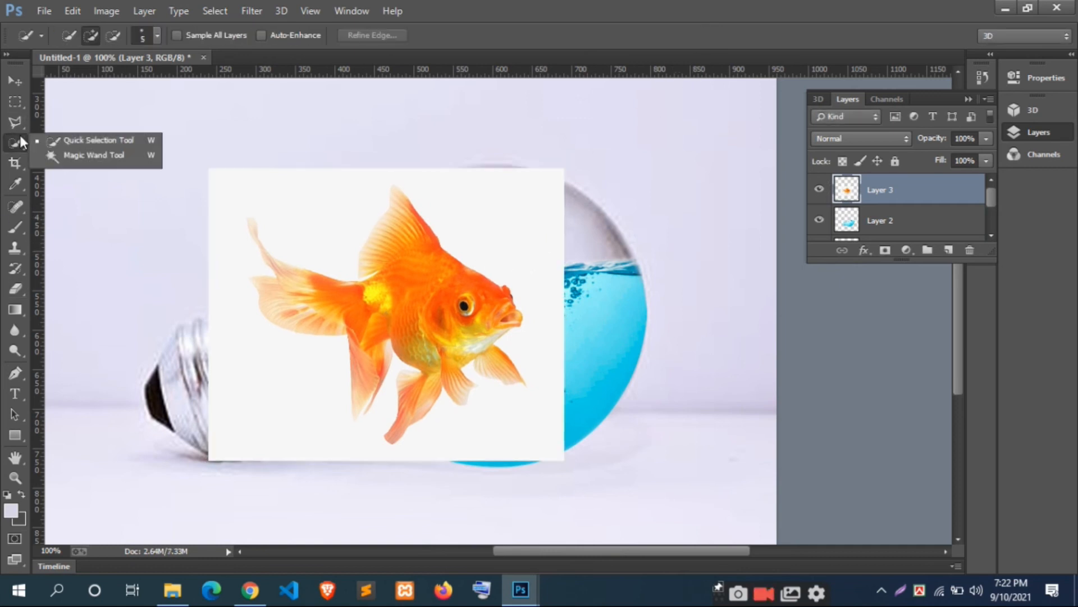
click(90, 163)
click(332, 220)
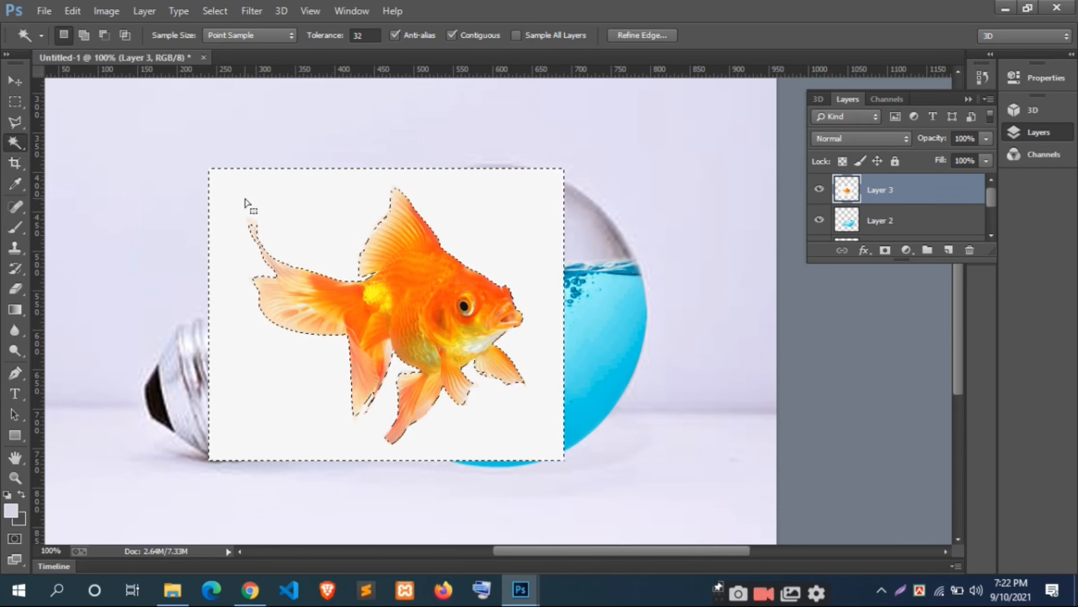
key(Delete)
key(ctrl+d)
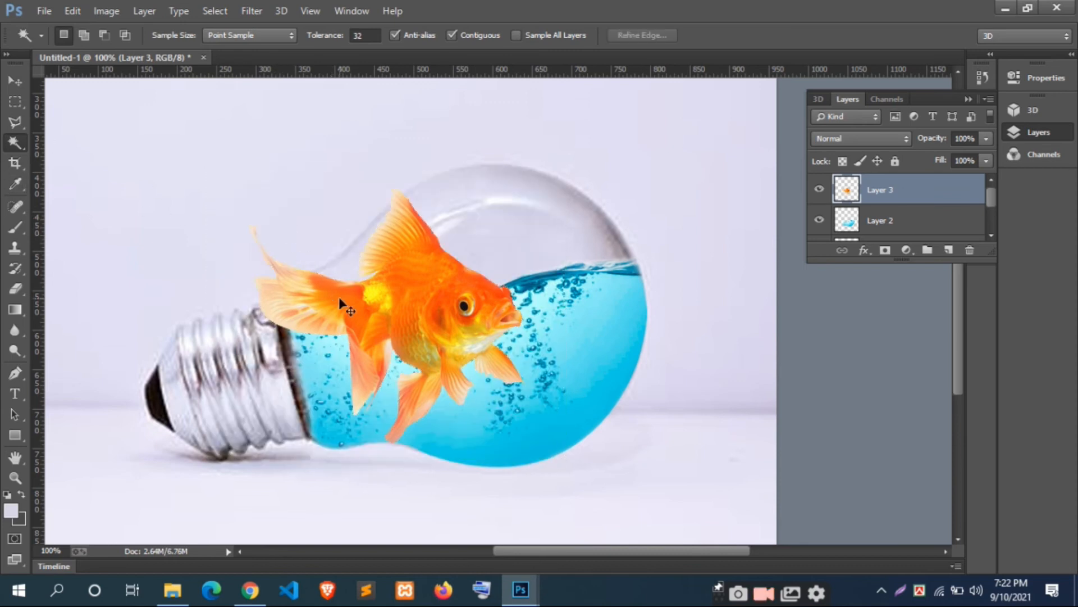
Step: Shrink the goldfish to about 45%, tilt its head slightly upward and place it in the water inside the bulb
key(ctrl+t)
drag(525, 190, 509, 320)
drag(565, 393, 579, 360)
drag(482, 360, 480, 383)
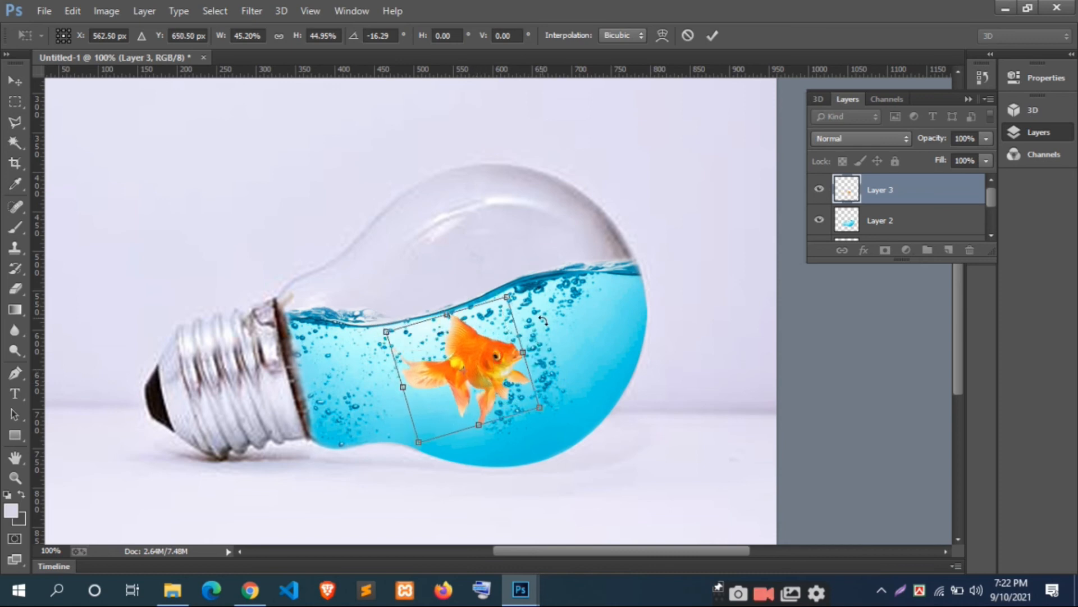
drag(543, 320, 663, 163)
click(712, 36)
key(w)
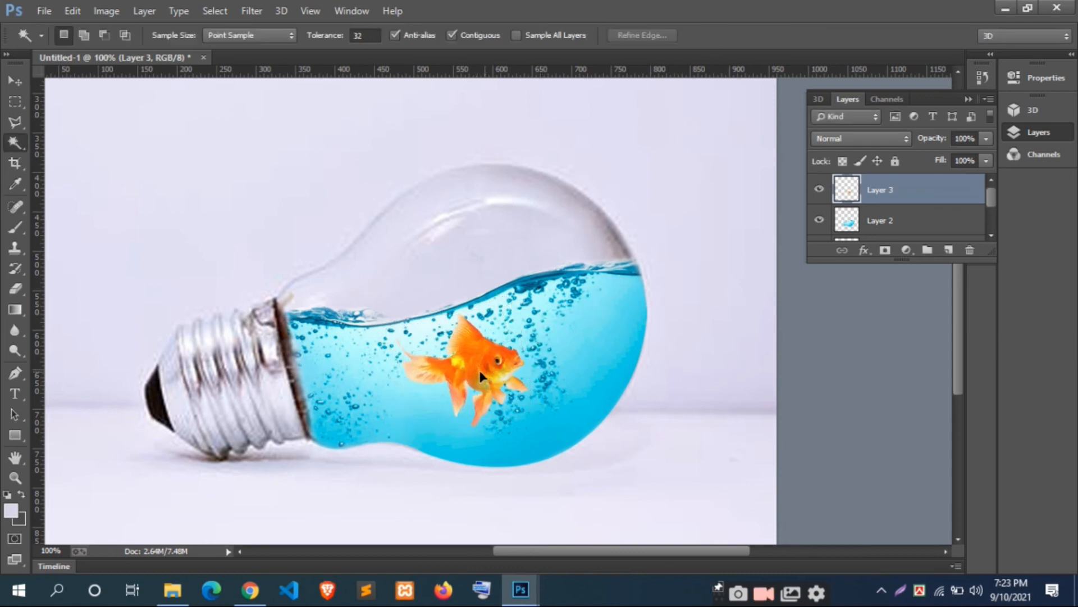
Step: Rotate the goldfish slightly more and shift it a little toward the bulb's metal cap
scroll(615, 200, down, 4)
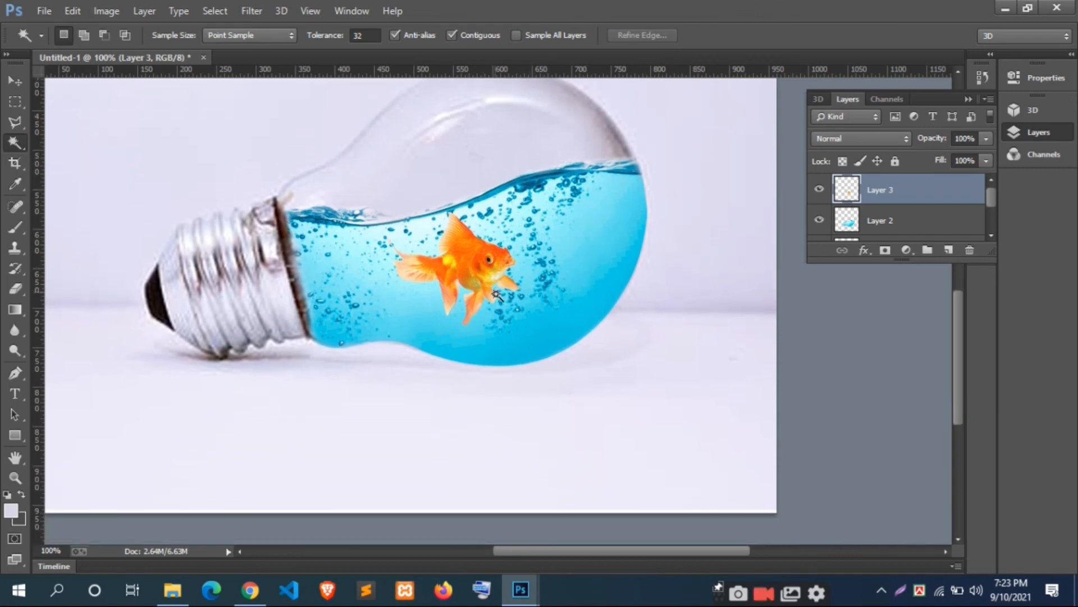
scroll(507, 314, up, 1)
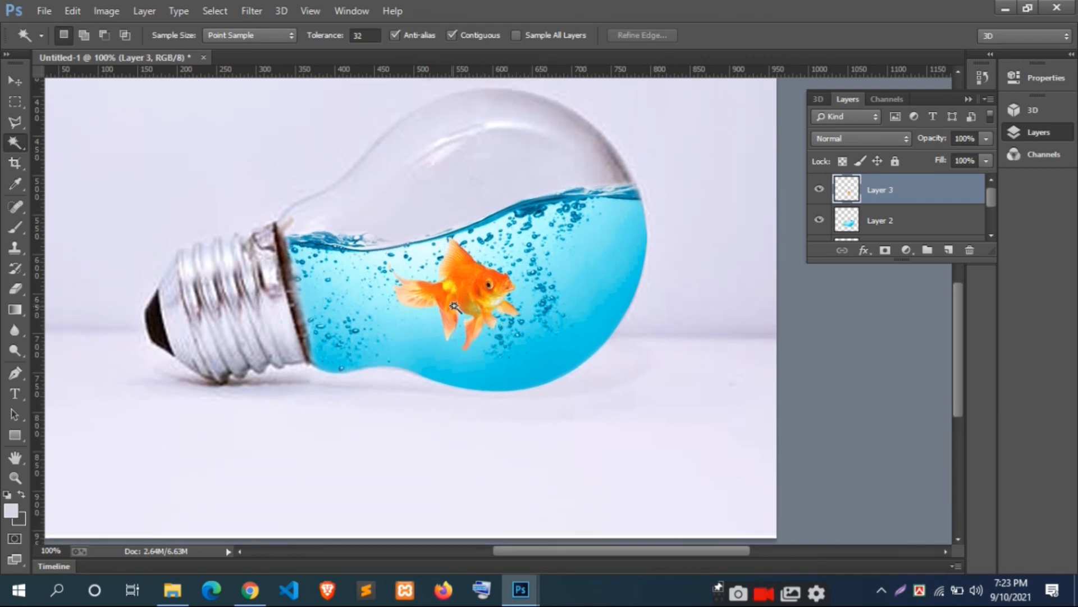
key(ctrl+t)
drag(575, 330, 578, 319)
drag(481, 315, 471, 306)
click(712, 35)
key(w)
Step: Move the goldfish toward the bulb's rounded end, just below the rising water surface
scroll(475, 309, up, 1)
scroll(474, 309, down, 2)
click(15, 80)
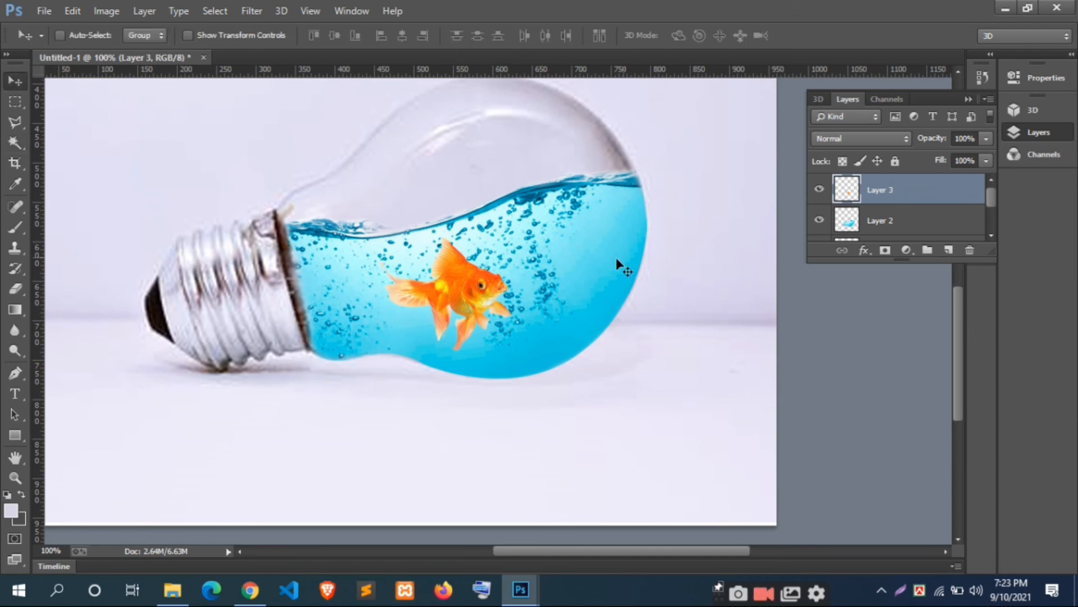
key(ctrl+t)
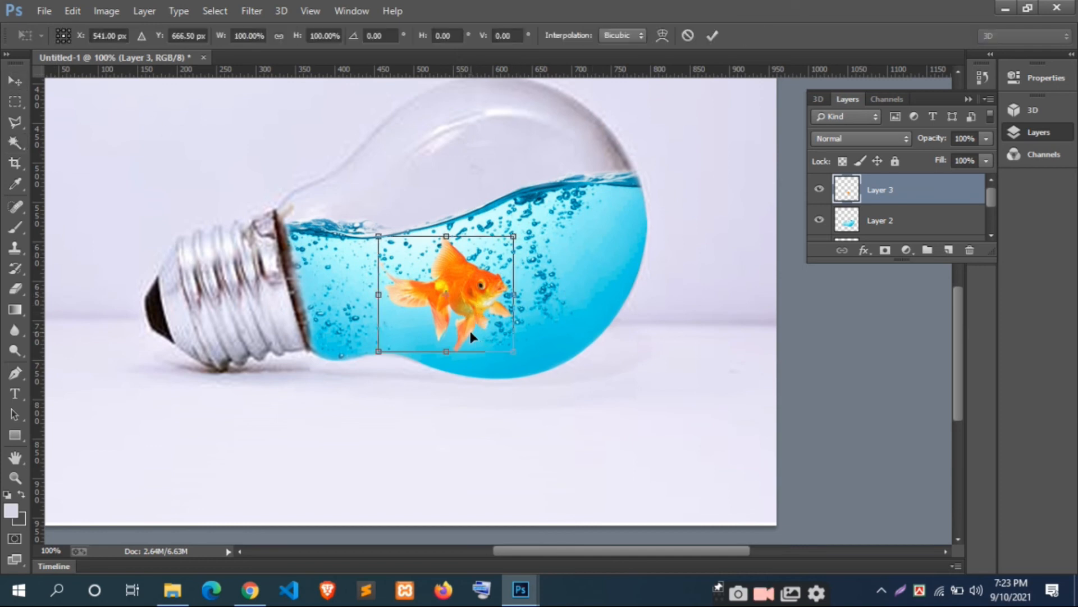
drag(465, 309, 505, 301)
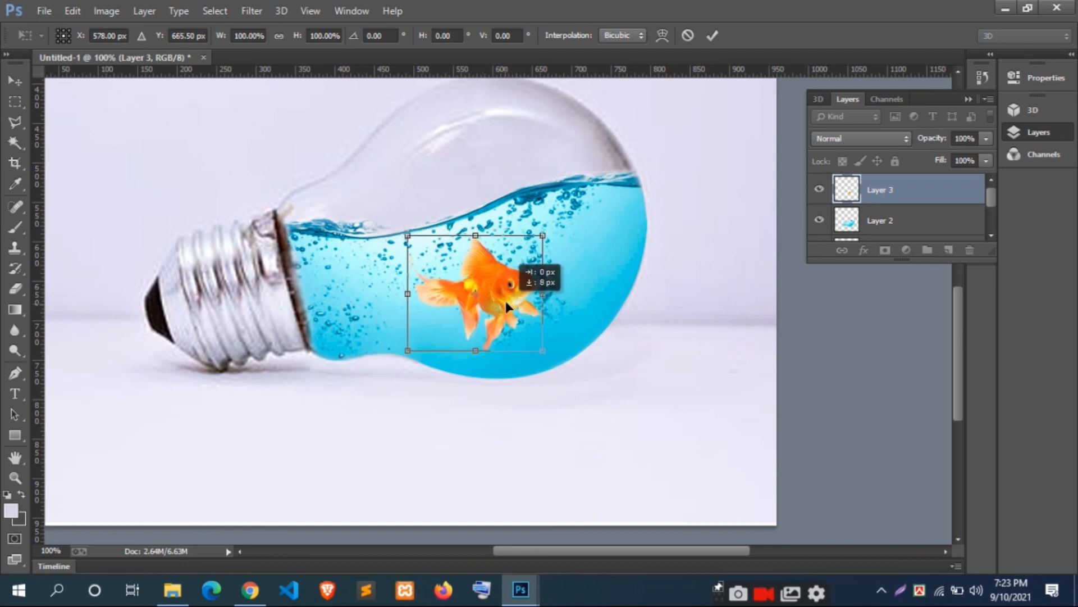
click(711, 36)
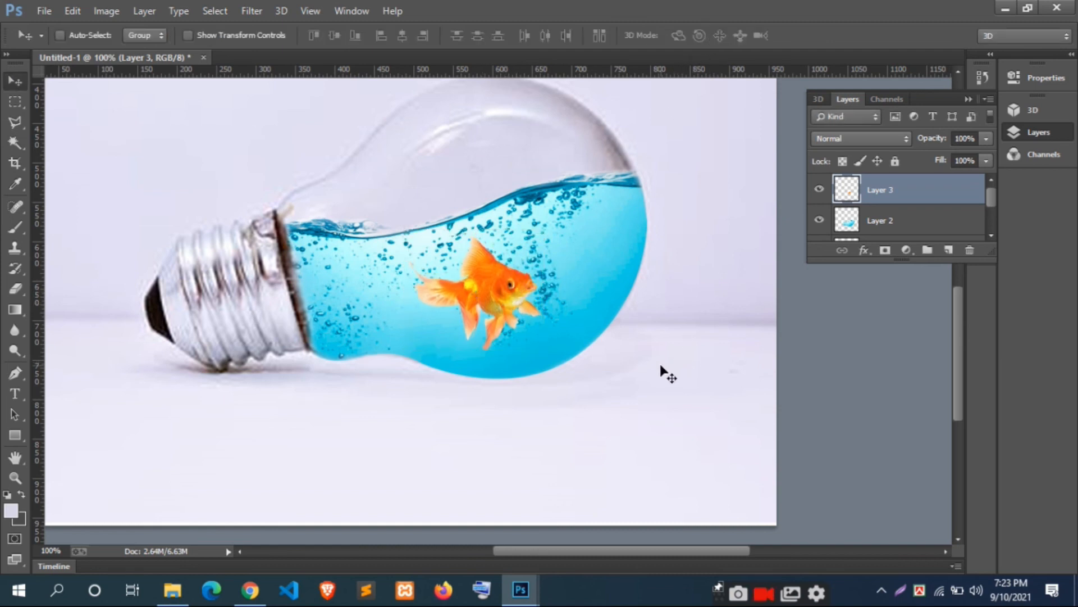
drag(510, 285, 514, 277)
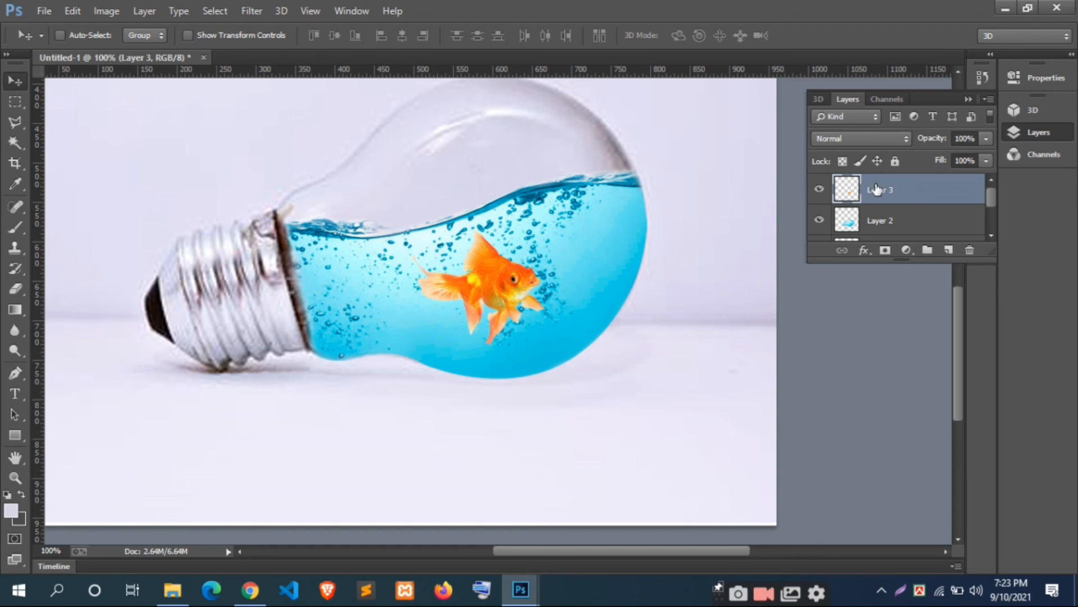
Step: Add a new layer above the goldfish and set the Rectangle tool's fill to a light blue sampled from the water
click(948, 251)
click(23, 426)
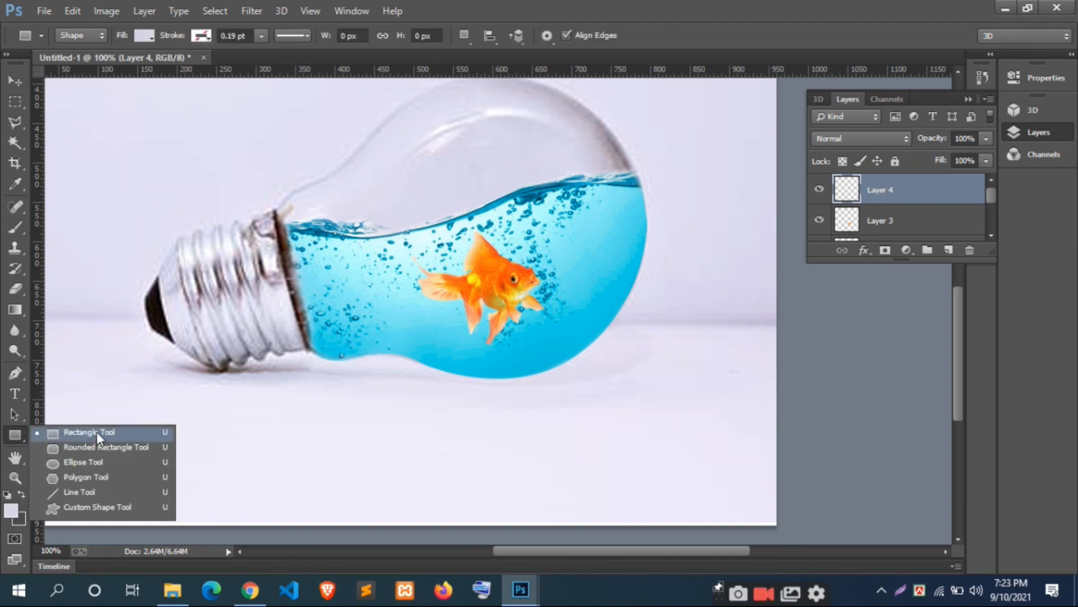
click(97, 431)
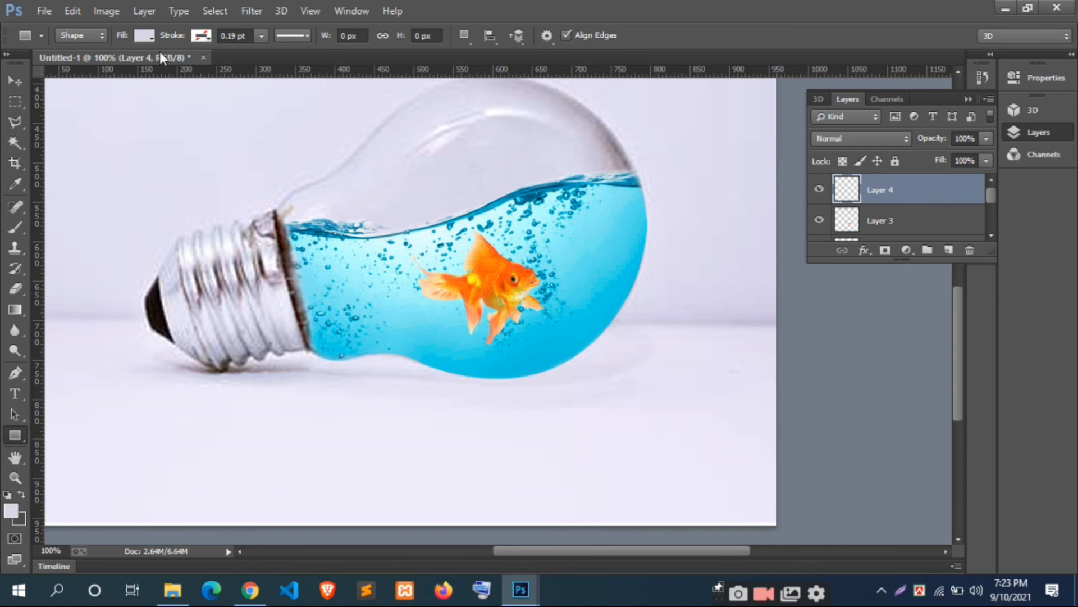
click(147, 36)
click(219, 66)
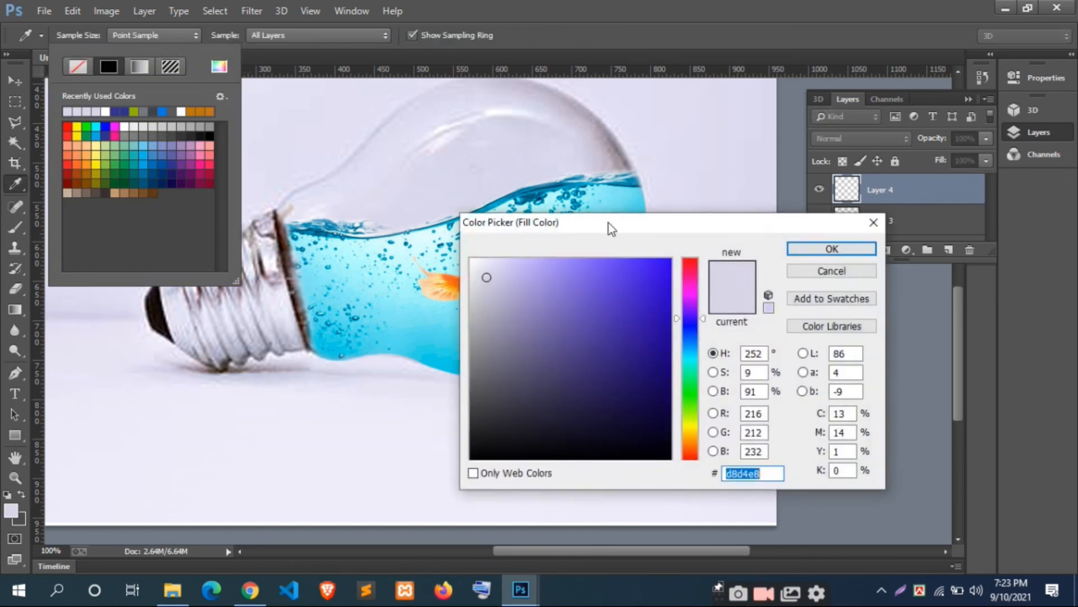
drag(608, 223, 858, 196)
click(578, 267)
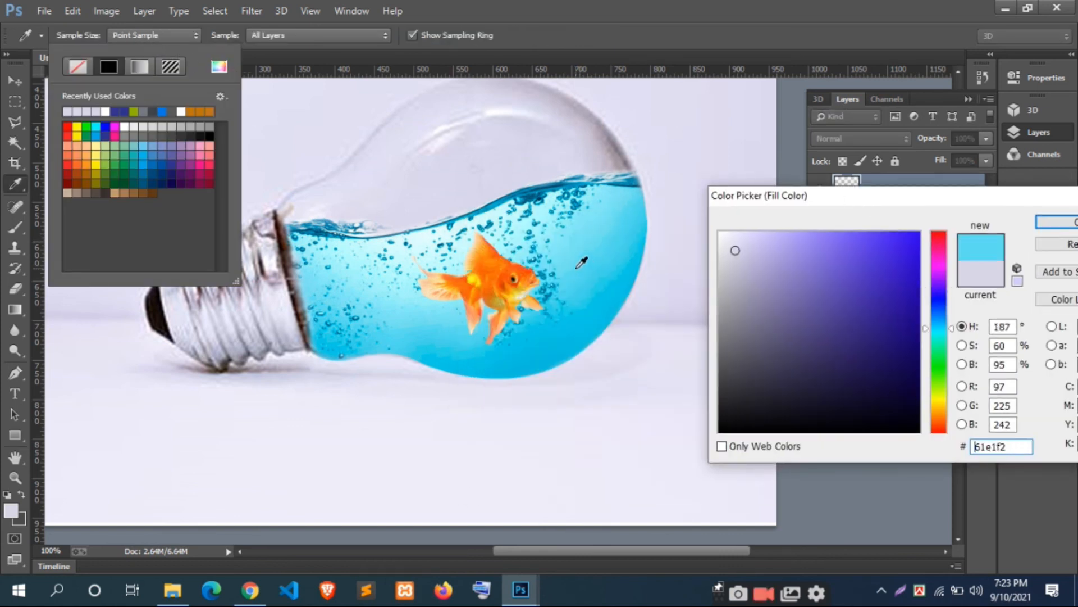
click(1055, 222)
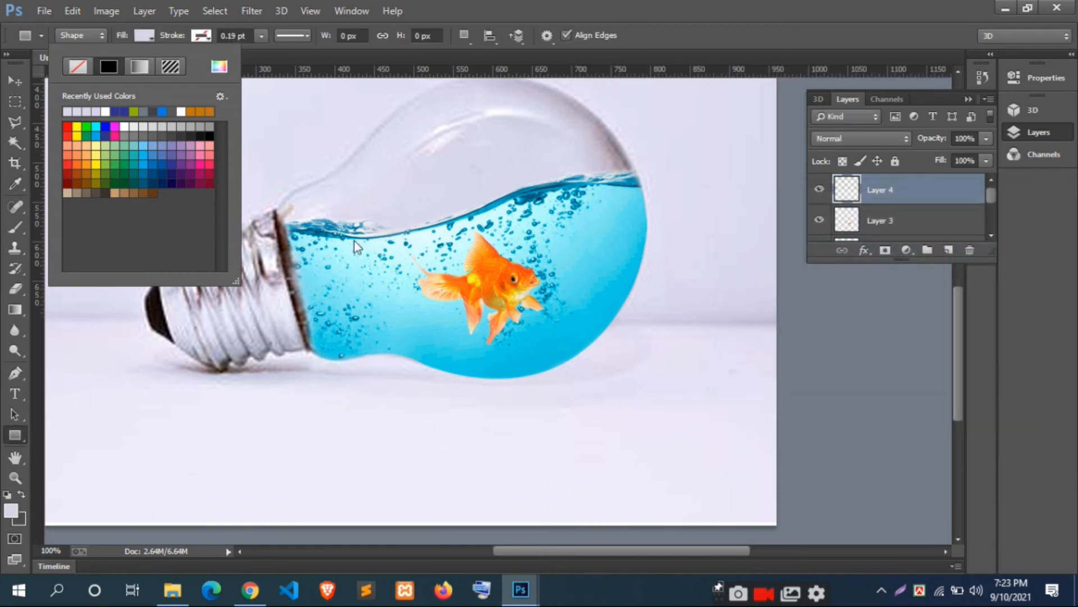
Step: Draw a rectangle about 331 × 211 px over the goldfish and the surrounding water
click(303, 183)
drag(369, 213, 630, 379)
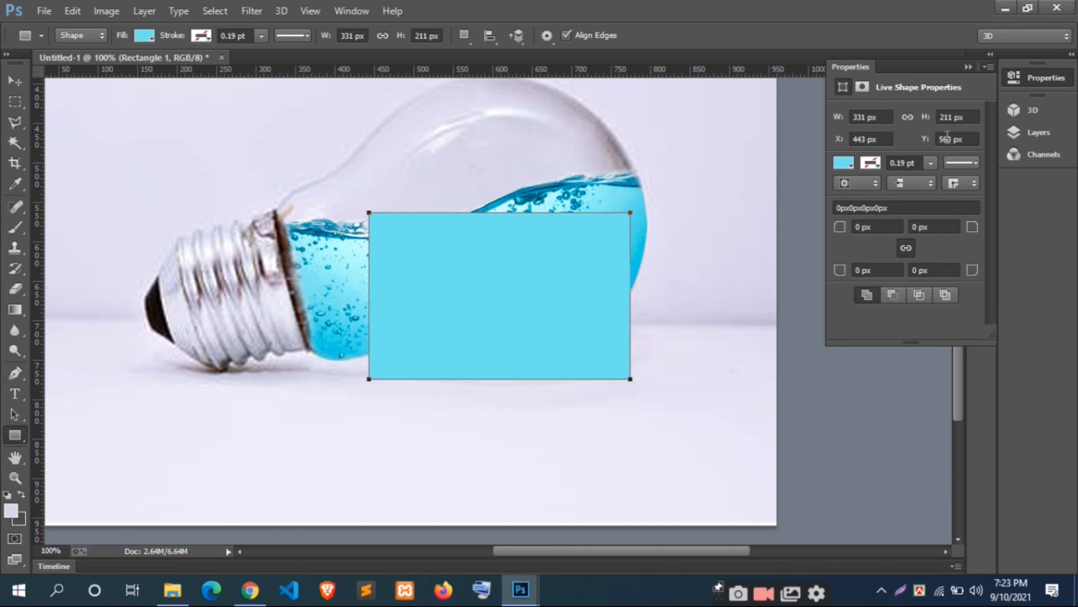
click(969, 67)
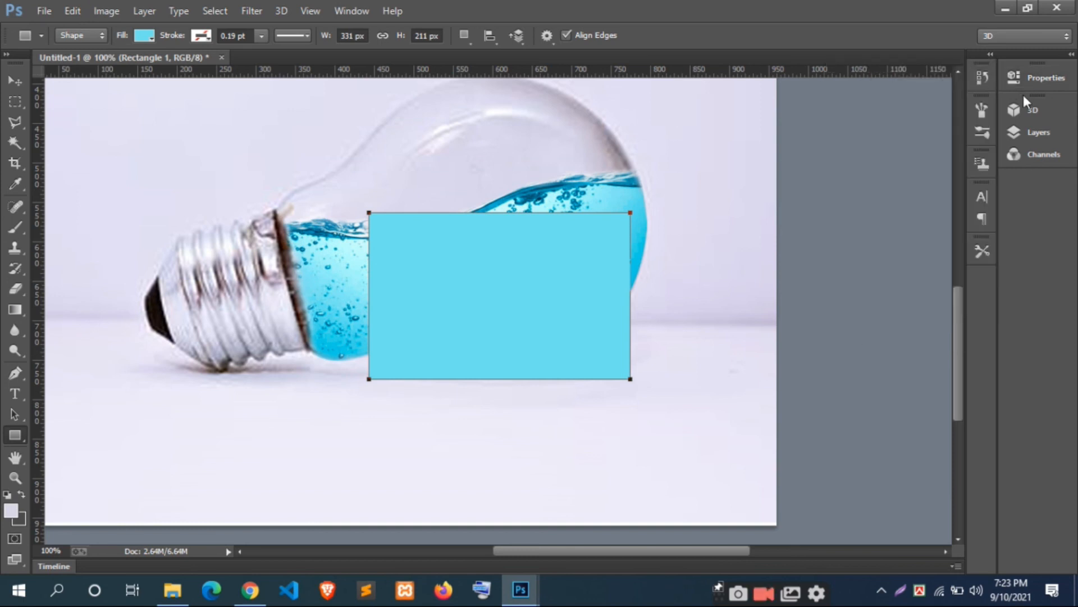
Step: Lower the blue rectangle's layer opacity to 31%
click(1036, 132)
click(986, 138)
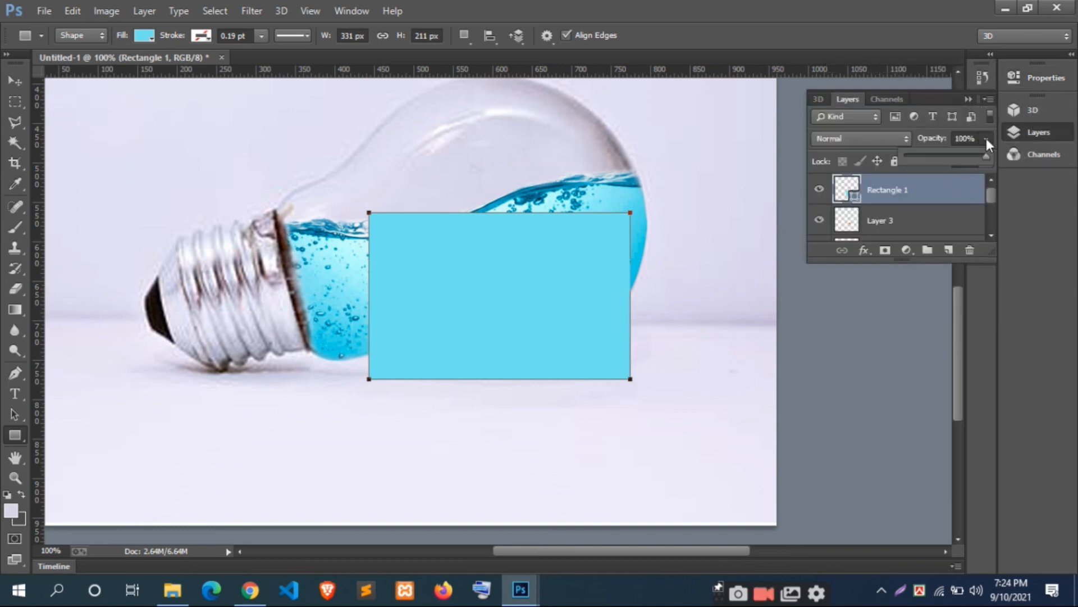
drag(962, 156, 962, 156)
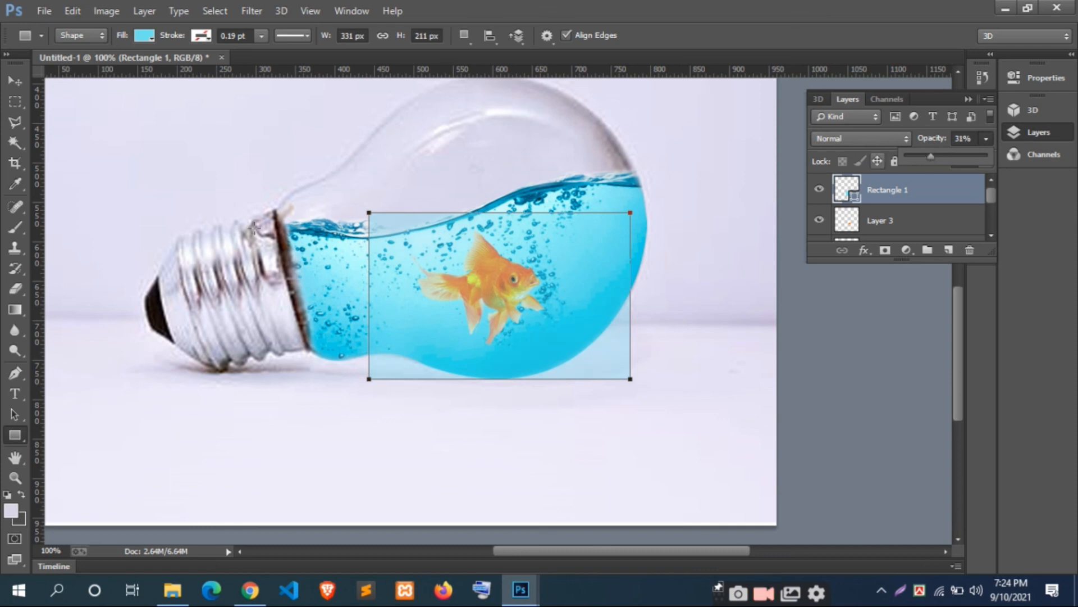
Step: Move the translucent blue rectangle slightly toward the bulb's base, keeping it over the goldfish
click(15, 81)
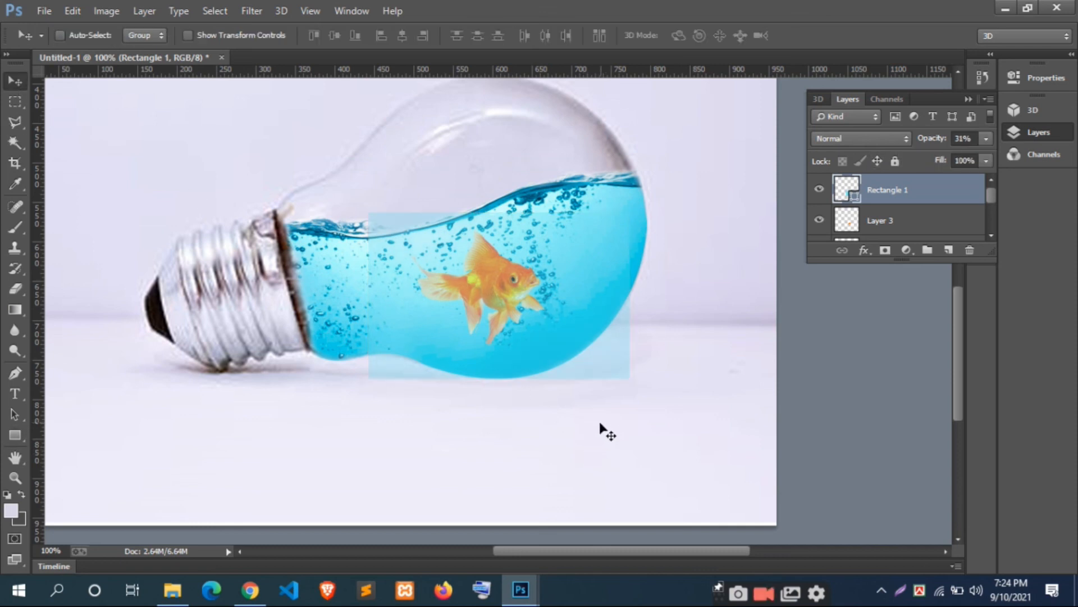
drag(581, 321, 523, 342)
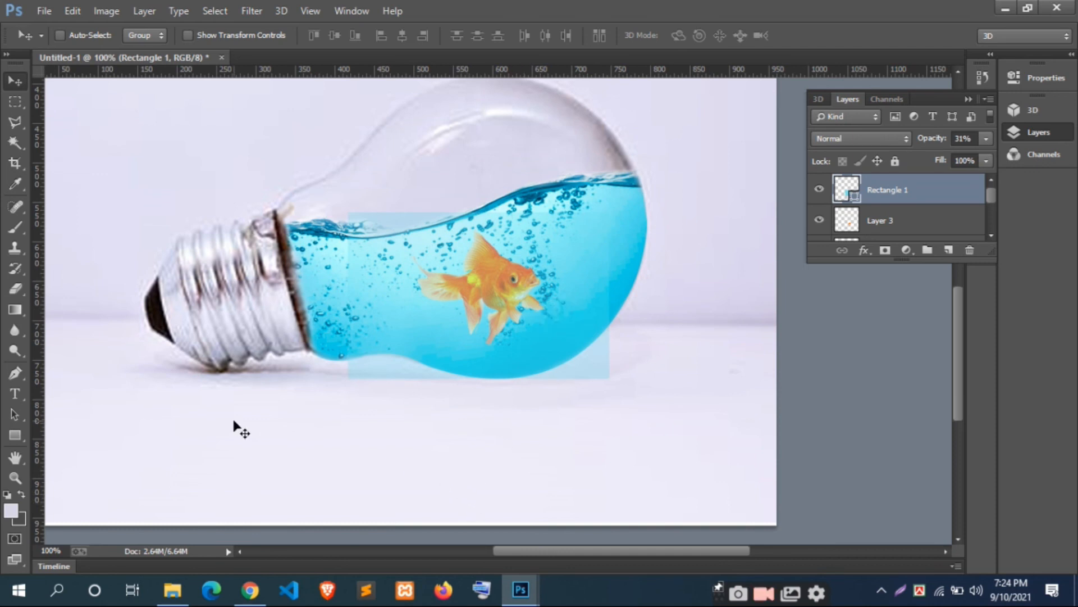
Step: Rasterize the blue rectangle and erase its edges extending past the water with an 80 px eraser at 46% opacity
click(15, 291)
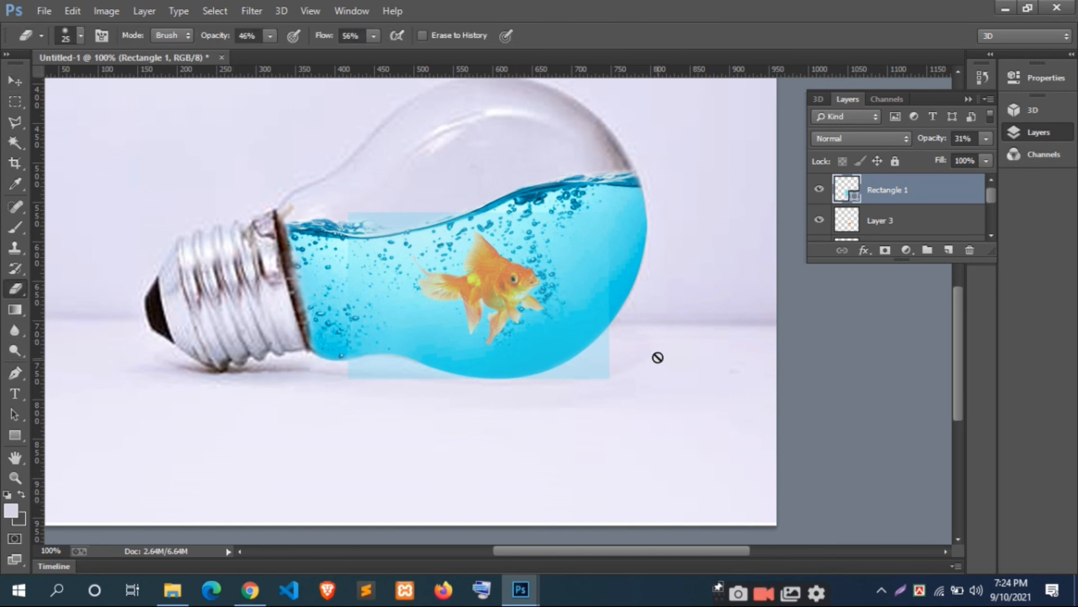
click(547, 349)
click(514, 225)
key(bracketright)
key(bracketright)
key(bracketright)
key(bracketright)
key(bracketright)
key(bracketright)
key(bracketright)
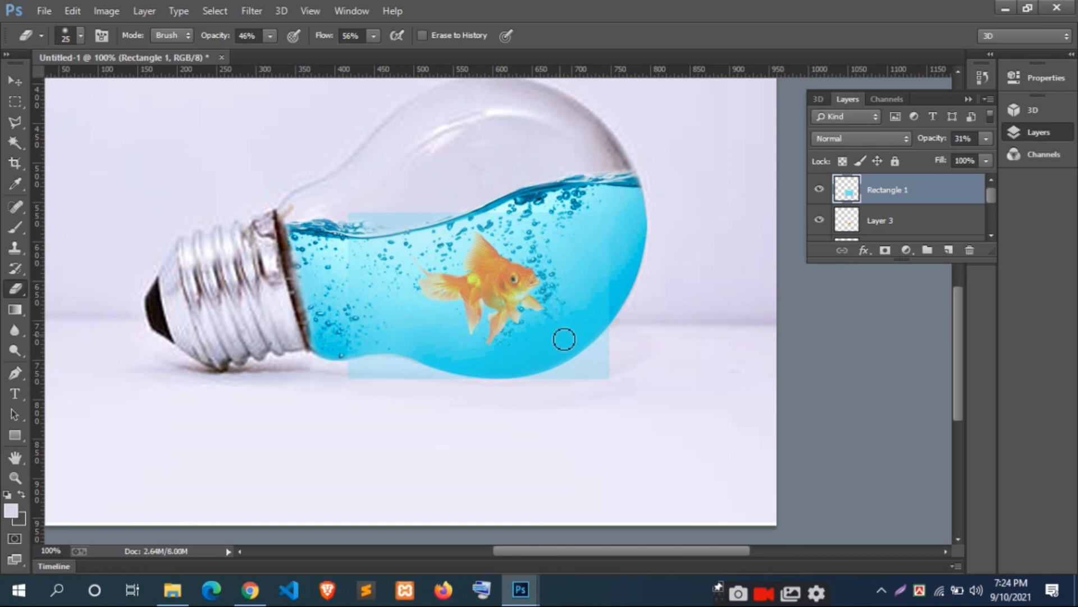
key(bracketright)
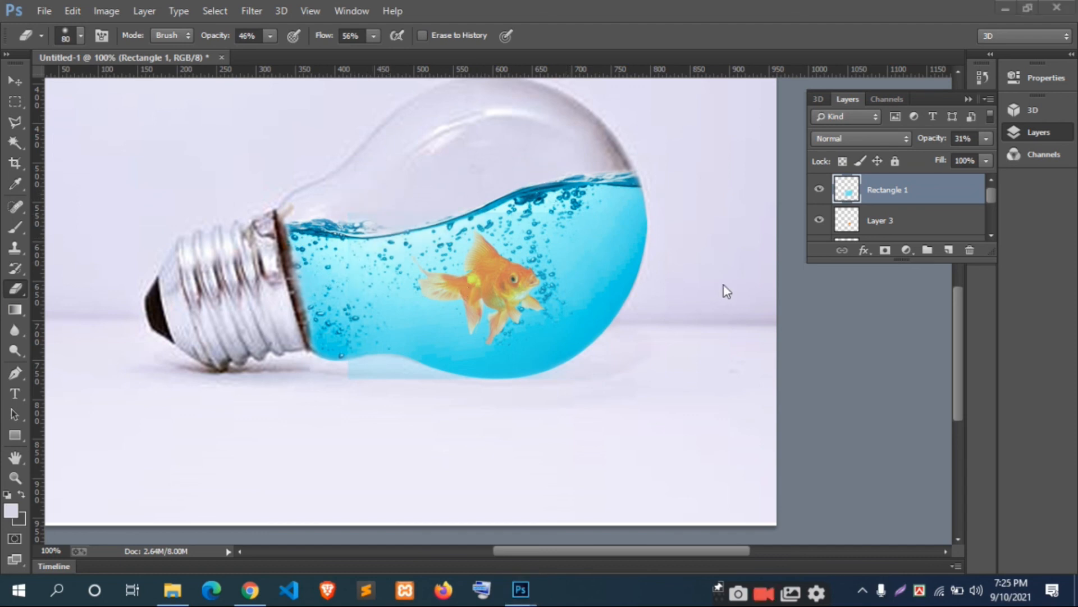
Step: Compare the image with and without the blue rectangle, and lower that layer's fill to 61%
scroll(723, 286, up, 1)
scroll(865, 217, down, 1)
scroll(870, 201, up, 1)
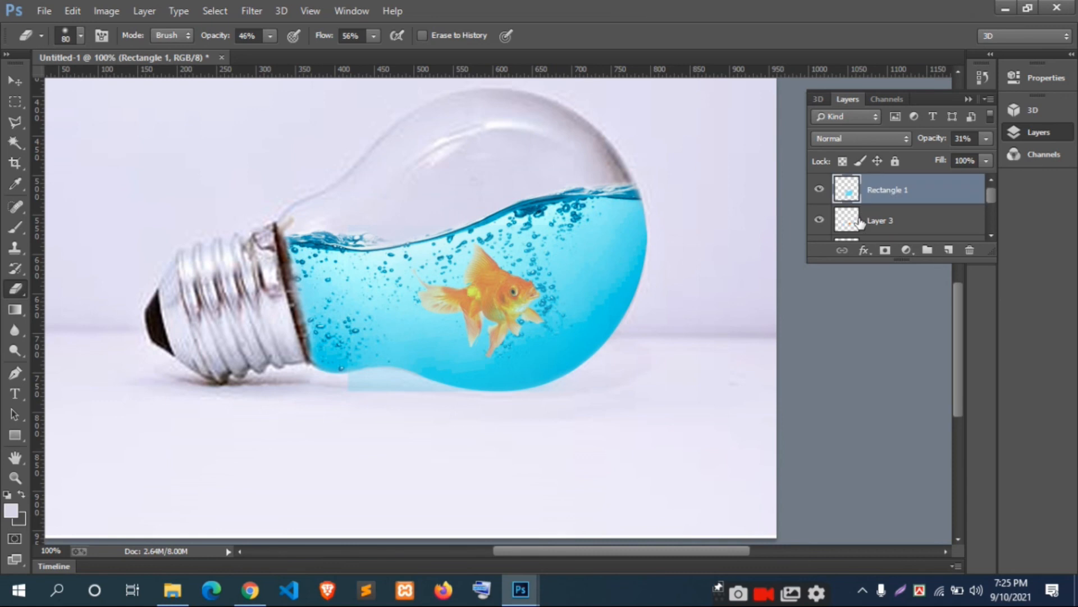
click(819, 189)
click(819, 189)
click(819, 190)
click(819, 190)
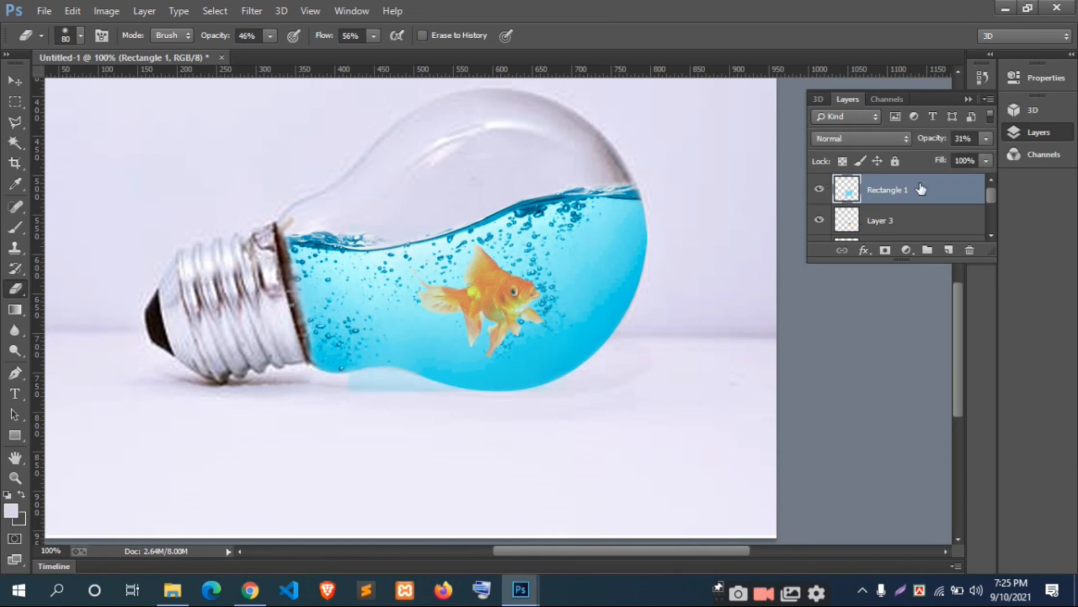
click(985, 162)
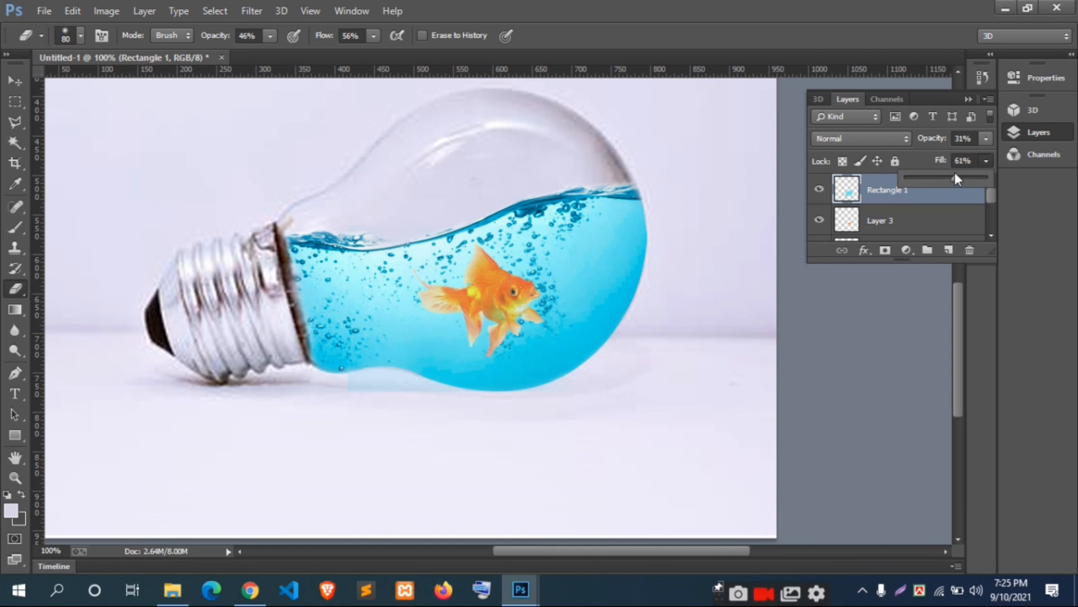
click(987, 138)
click(986, 140)
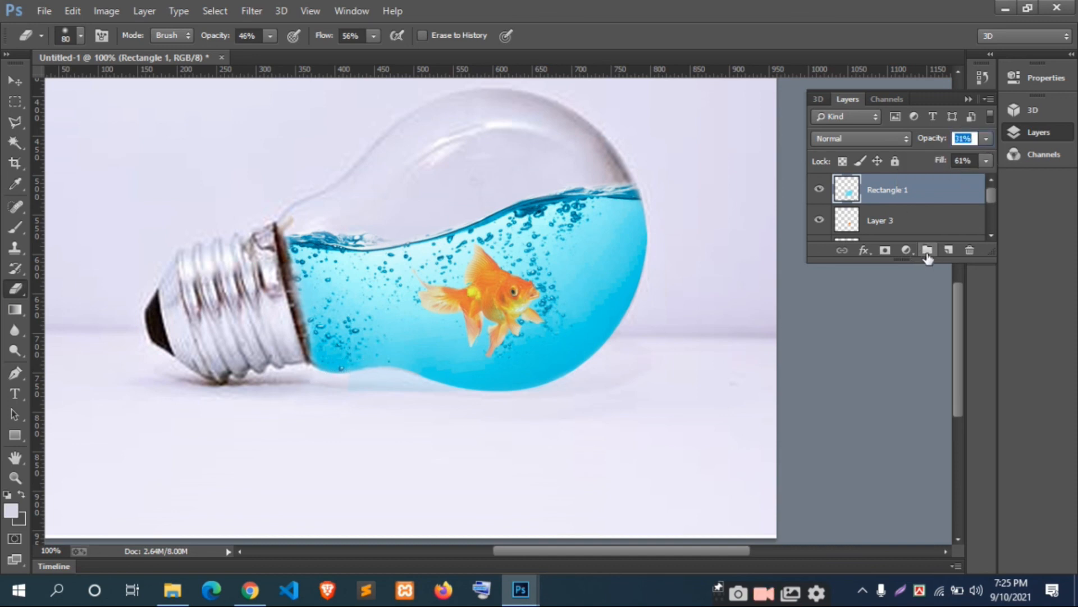
Step: Scale the goldfish on Layer 3 down slightly with Free Transform
click(922, 231)
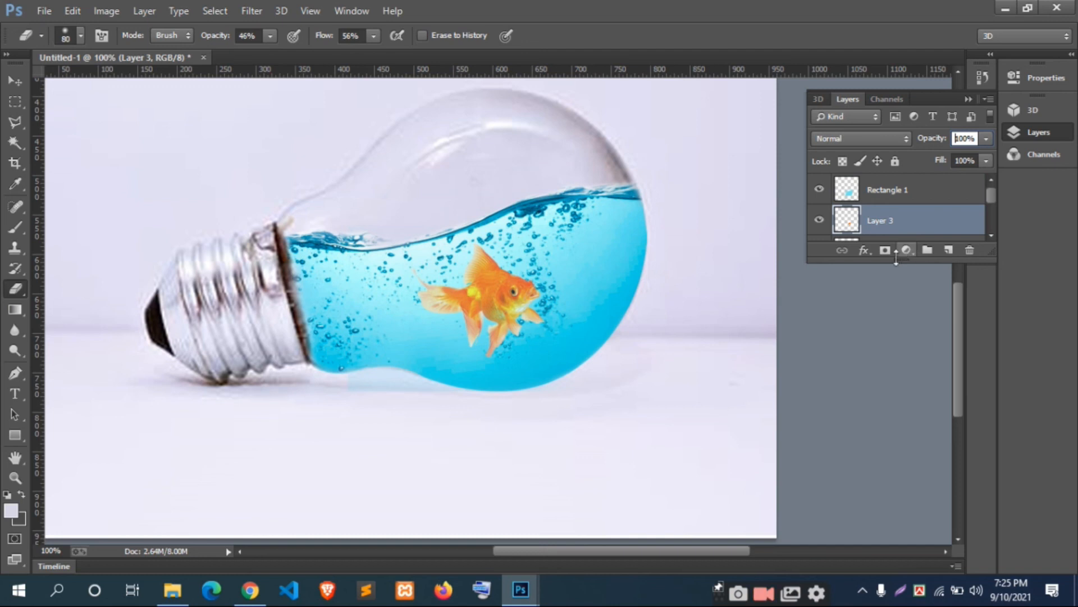
key(ctrl+t)
drag(414, 254, 427, 245)
click(708, 39)
key(e)
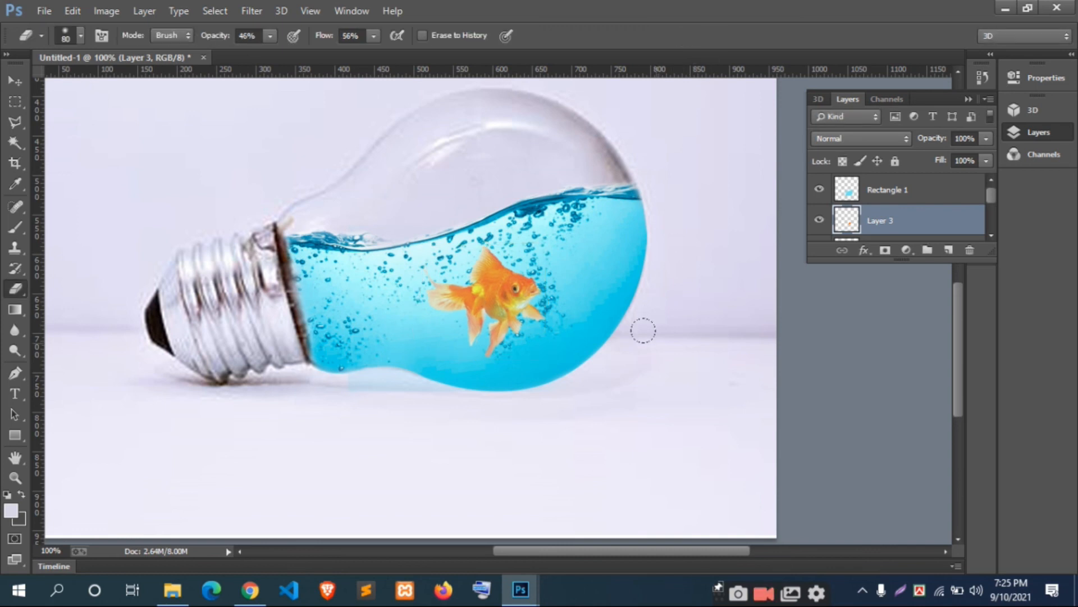
Step: Rename the blue rectangle's layer as "layer 4"
click(870, 191)
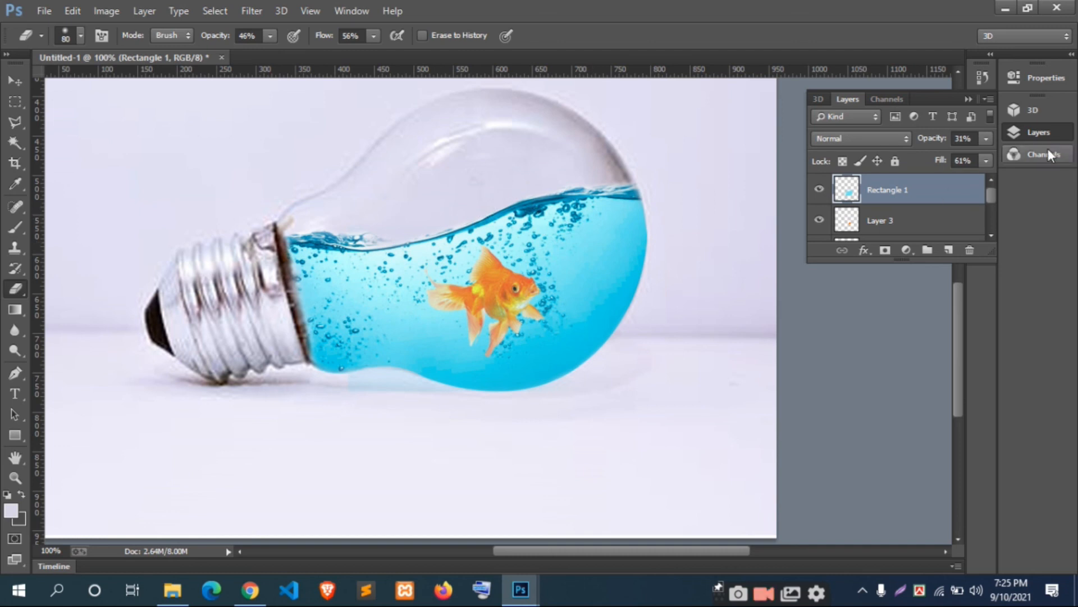
click(899, 140)
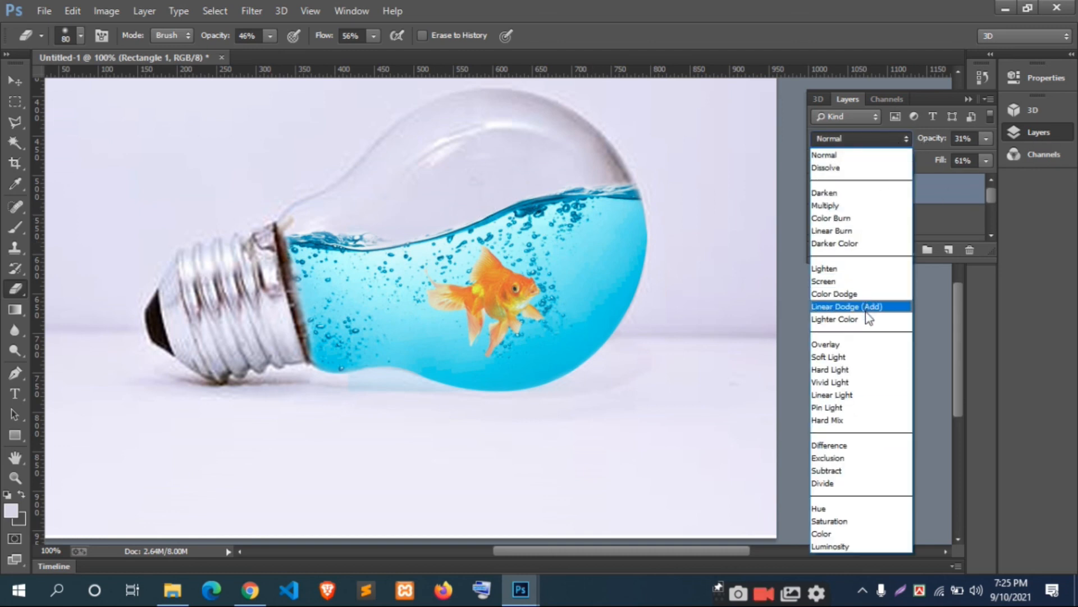
click(869, 138)
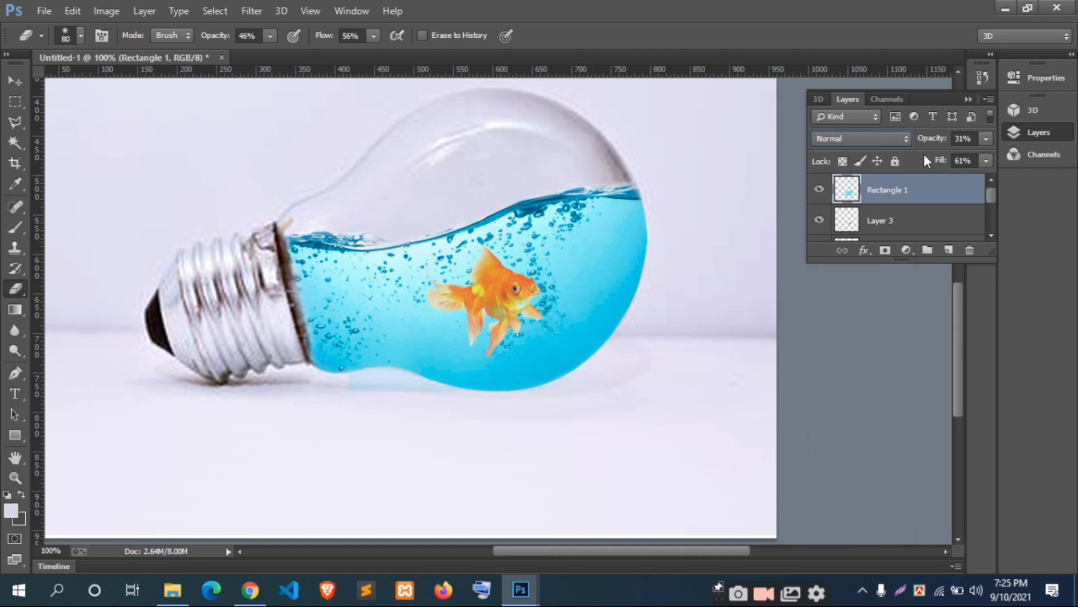
double_click(888, 193)
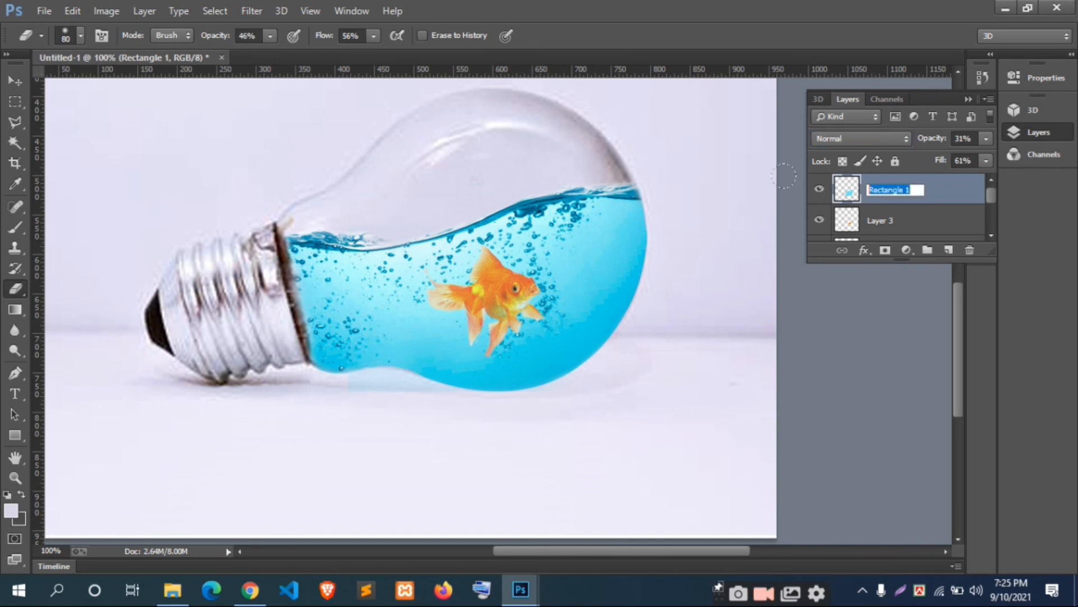
text(lay)
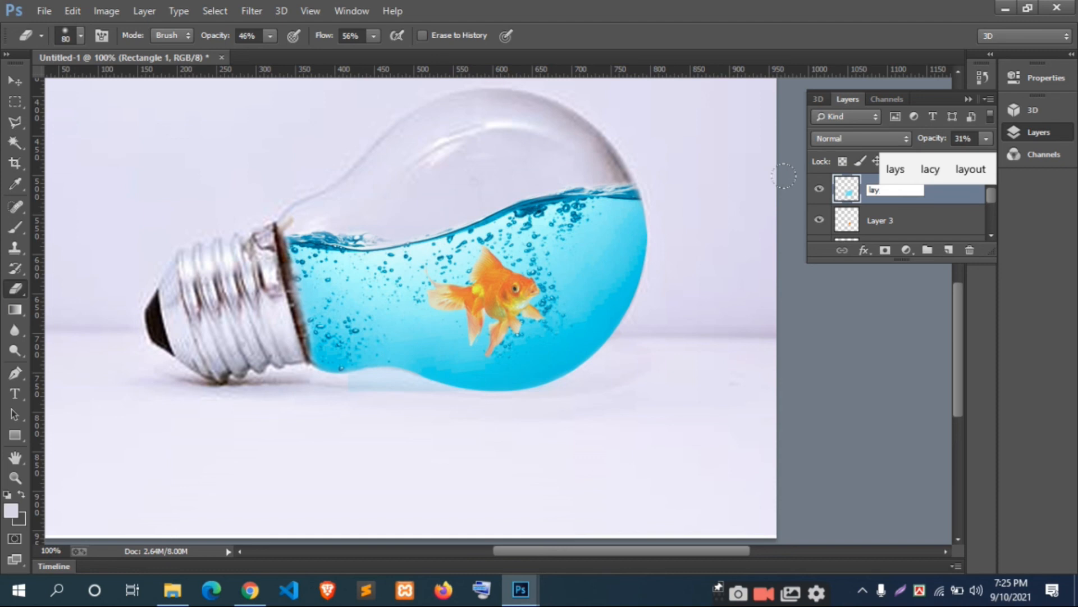
text(er)
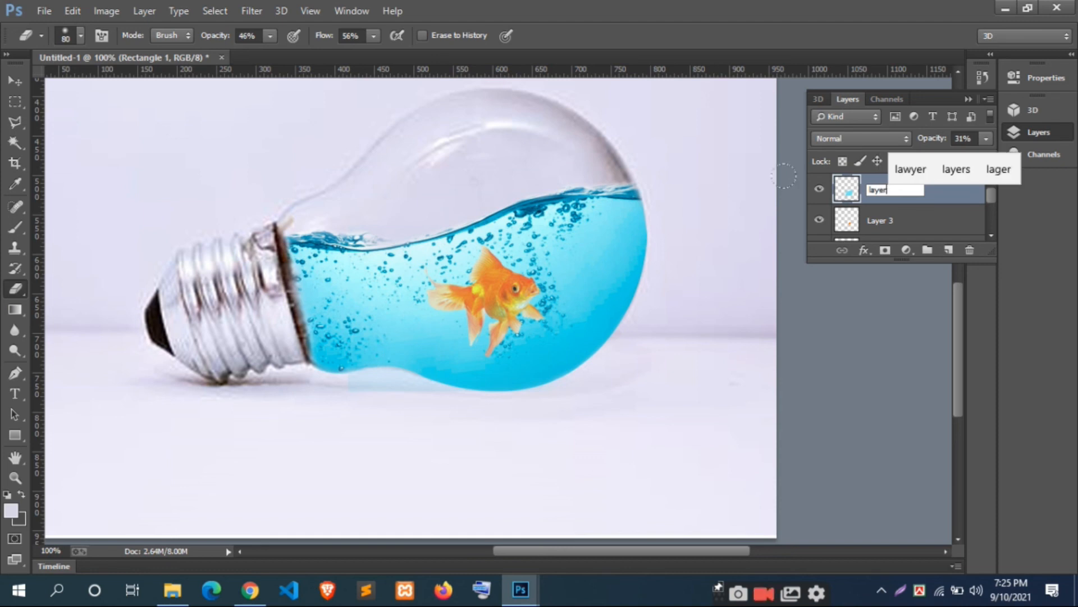
text( 4)
key(Return)
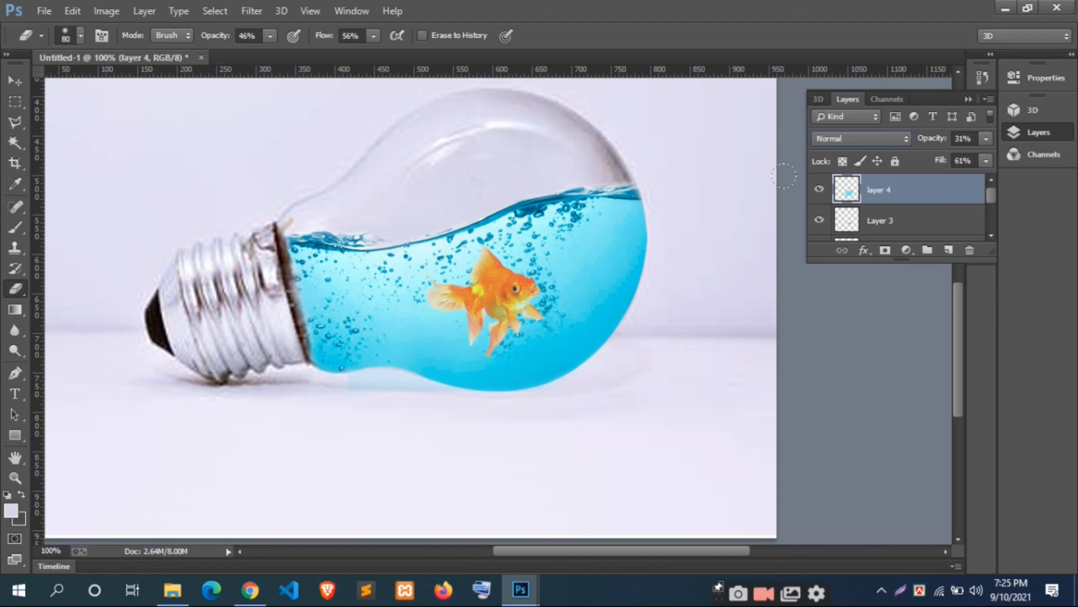
Step: Change the blue overlay layer's blend mode to Soft Light and raise its opacity to 100%
click(891, 139)
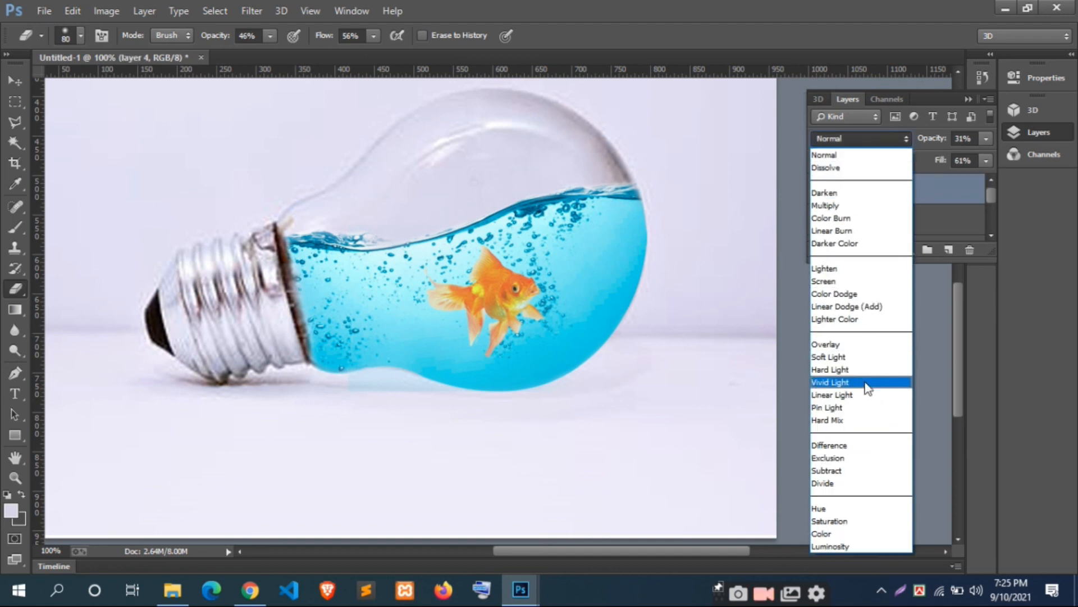
click(848, 345)
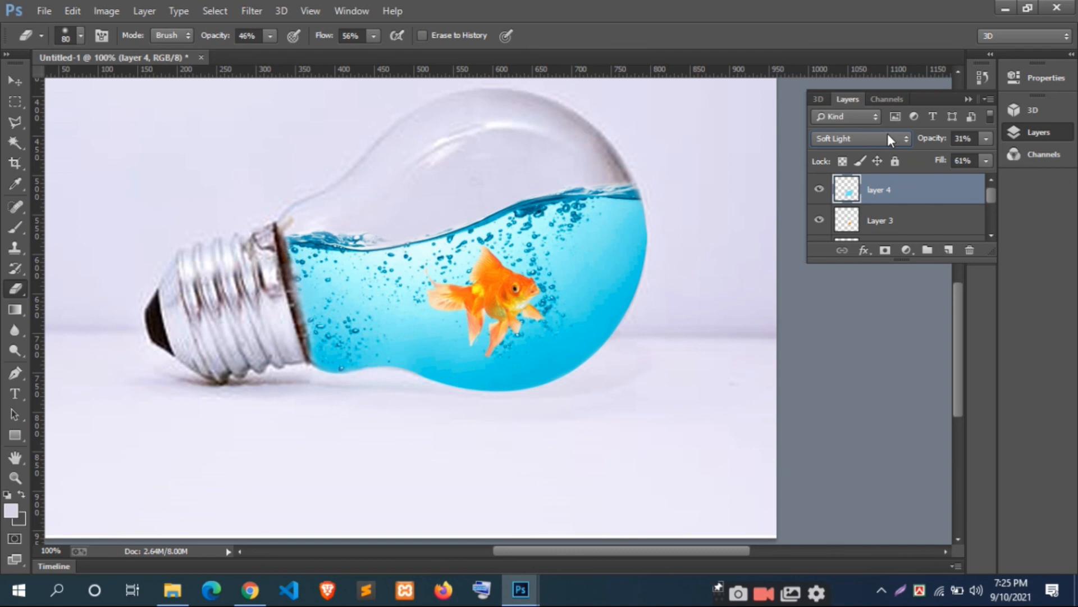
click(986, 138)
click(973, 157)
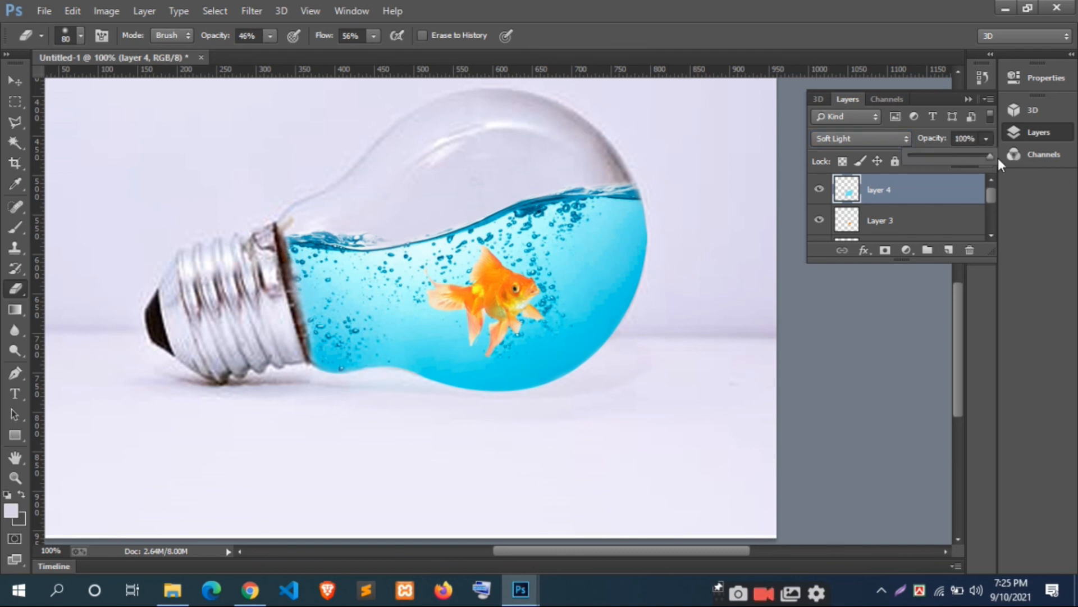
Step: Set the blue overlay layer's fill to 88% and view the whole composite at 50% zoom
click(986, 161)
drag(984, 179, 989, 177)
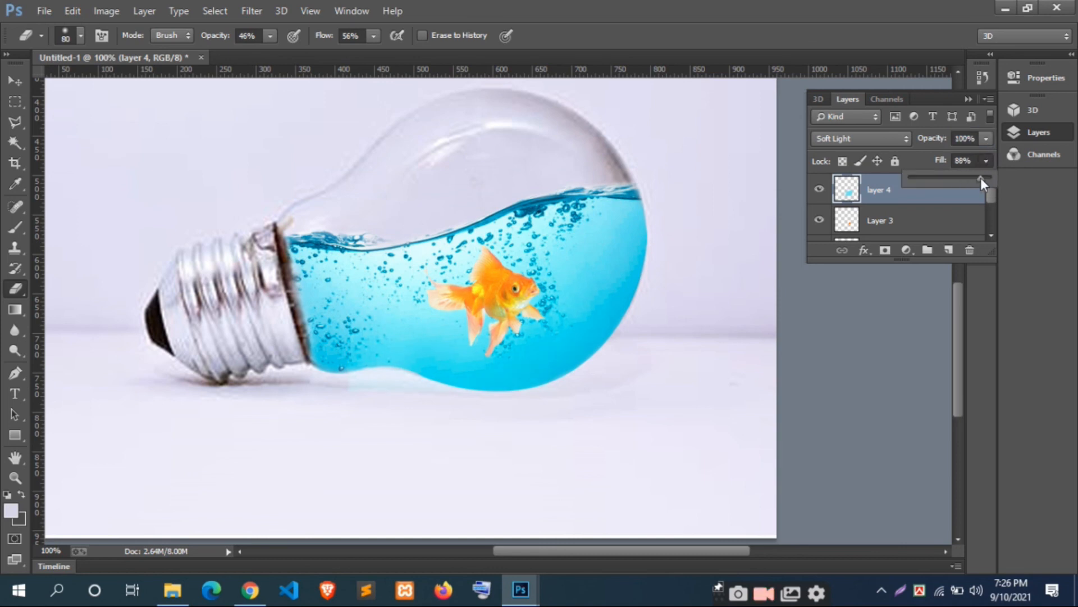
click(989, 158)
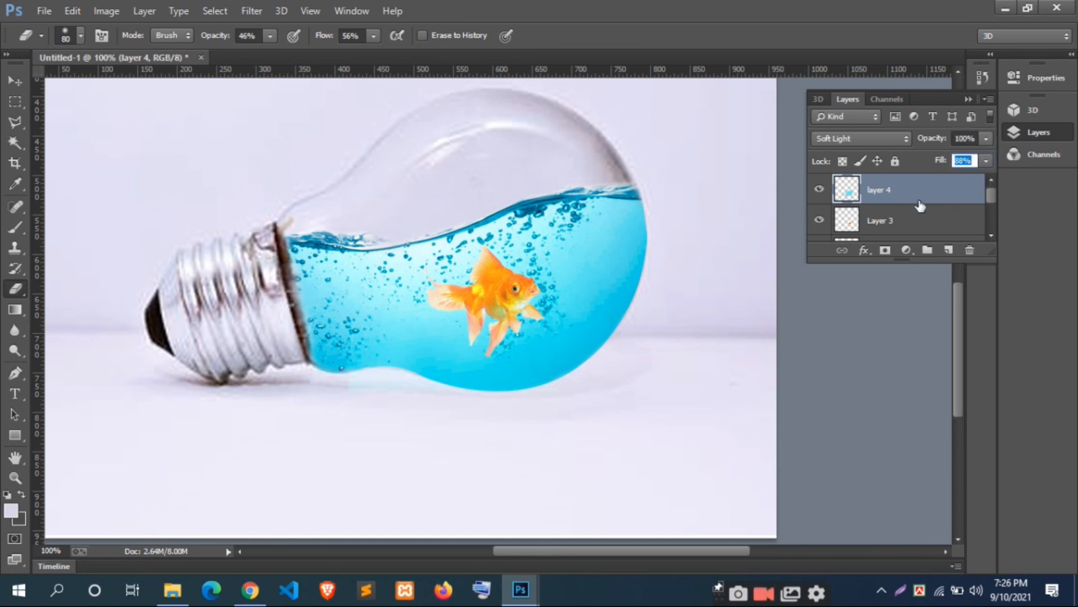
key(ctrl+minus)
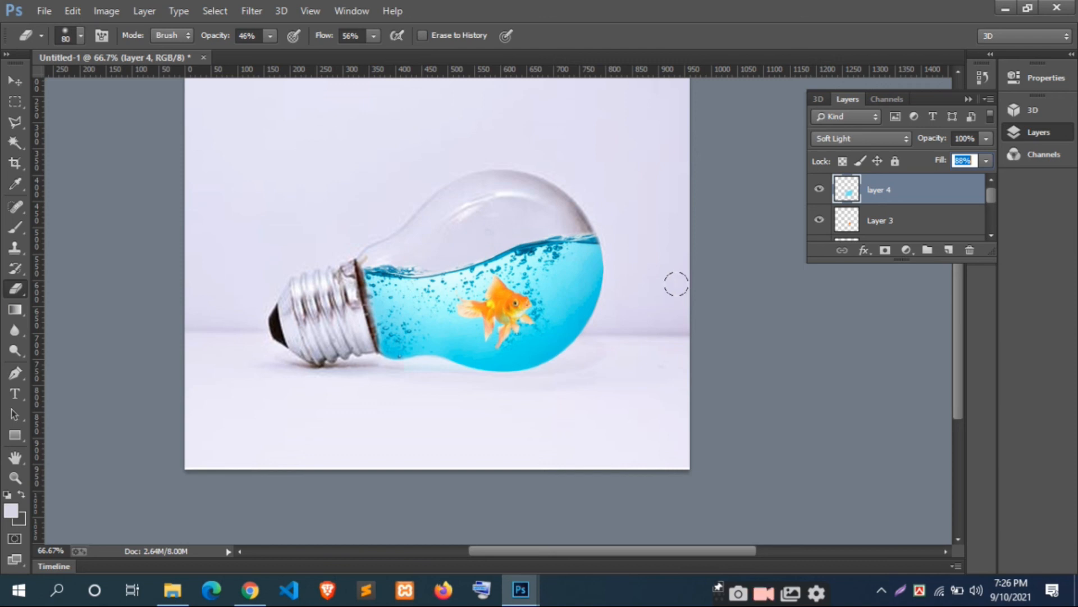
key(ctrl+minus)
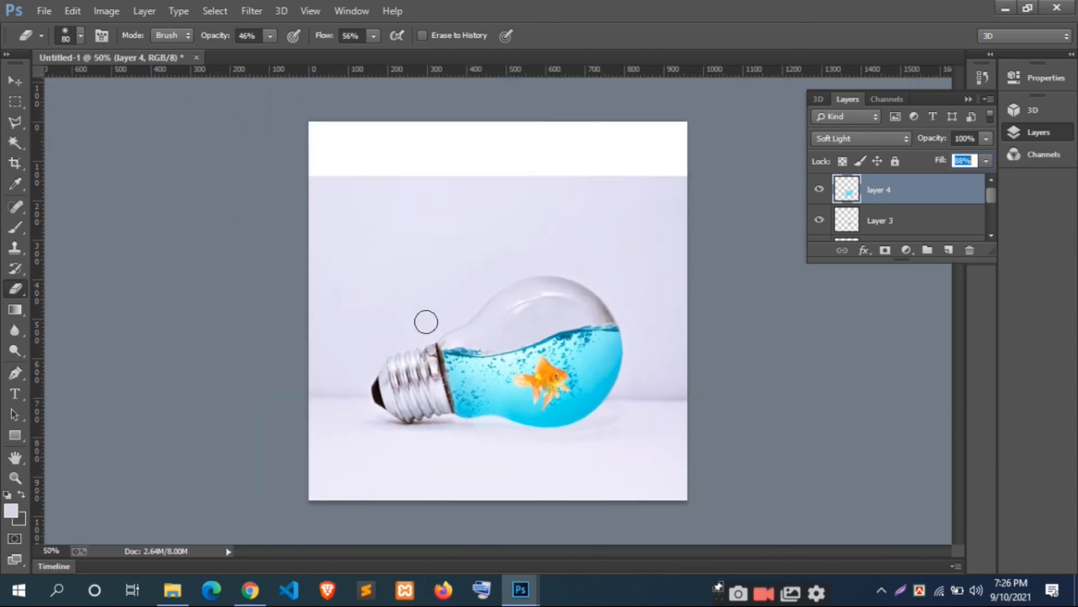